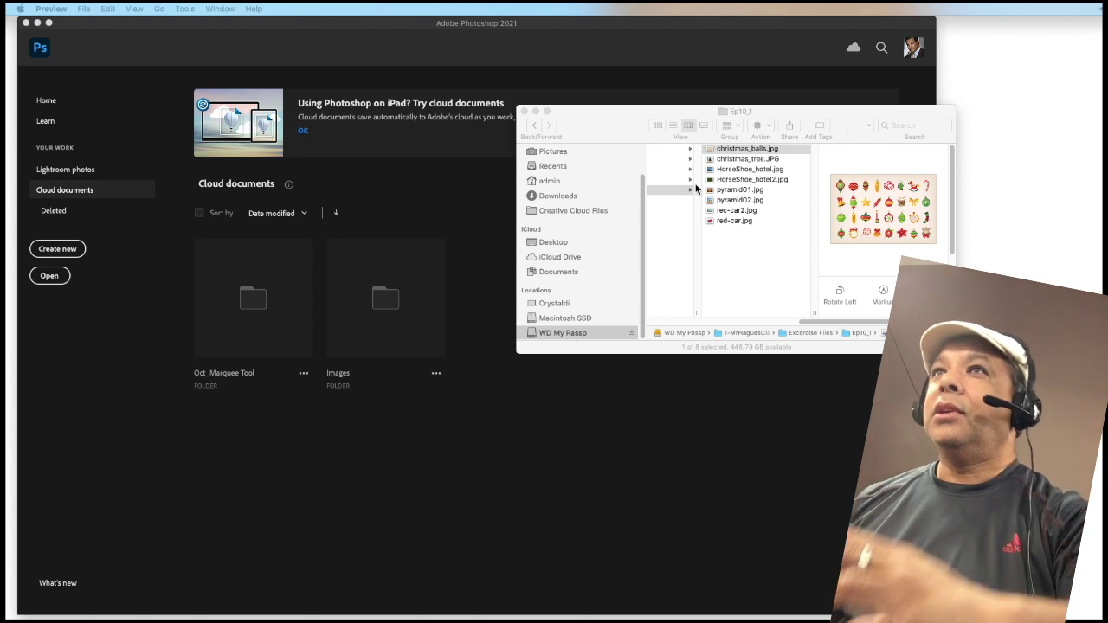
Browse back through the file columns and select the Ep10_1 folder in Excercise Files.
click(736, 322)
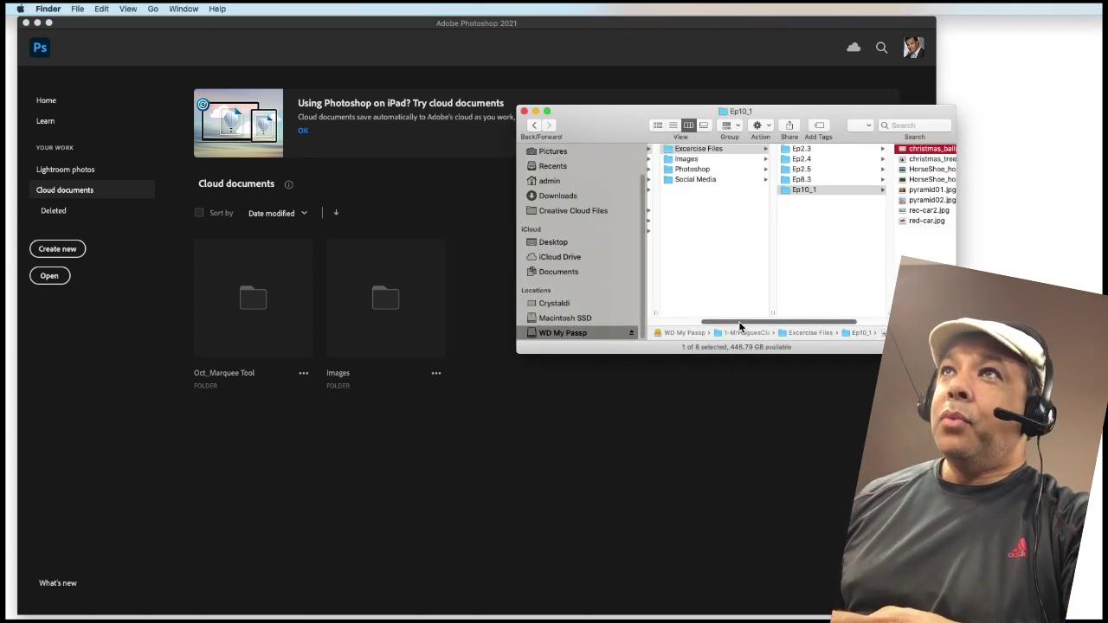
click(807, 191)
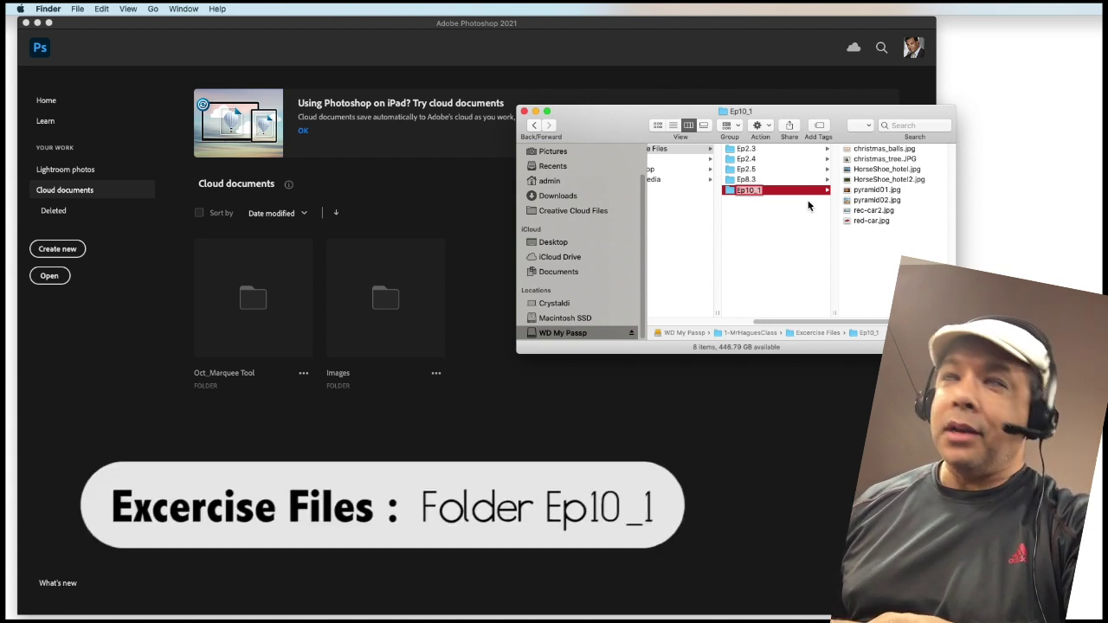
click(852, 324)
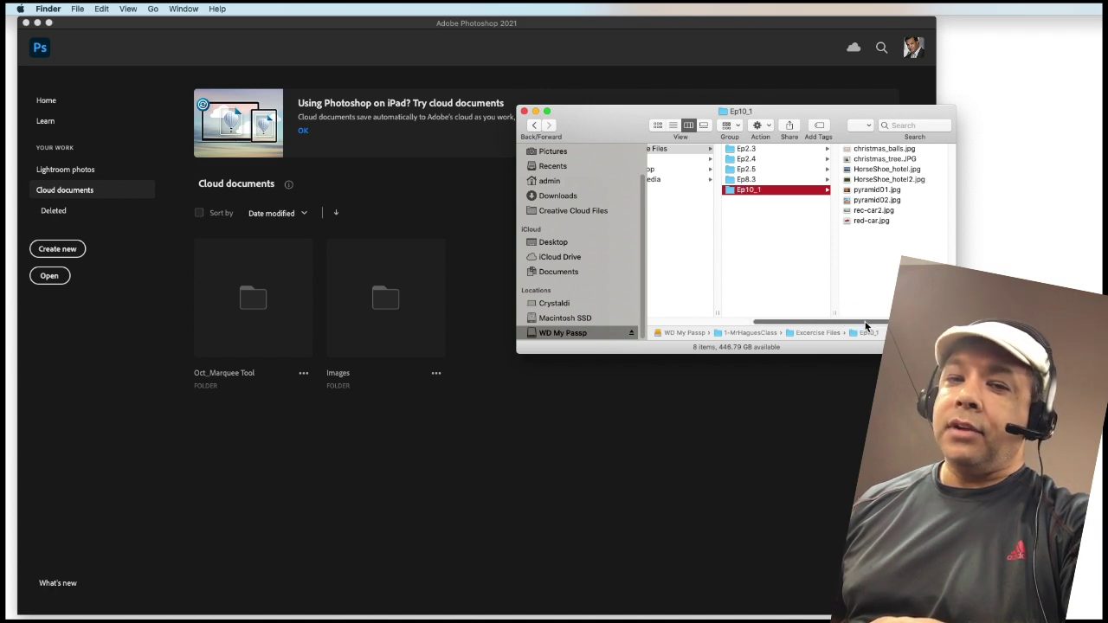
Preview christmas_balls.jpg and christmas_tree.JPG from the Ep10_1 folder at large size, closing each preview.
click(878, 152)
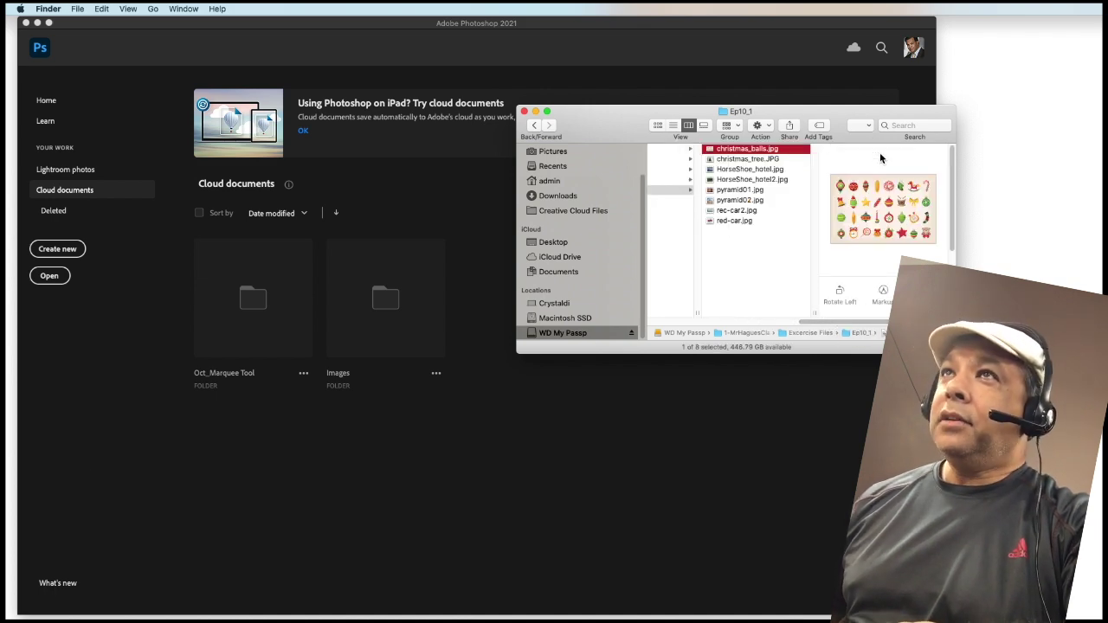
key(space)
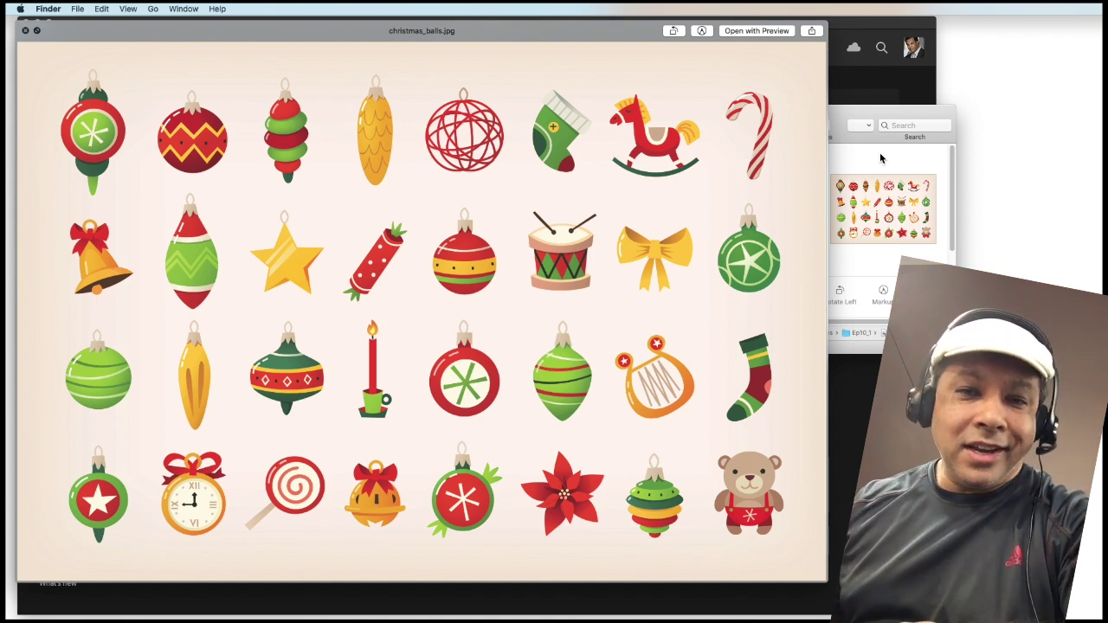
key(space)
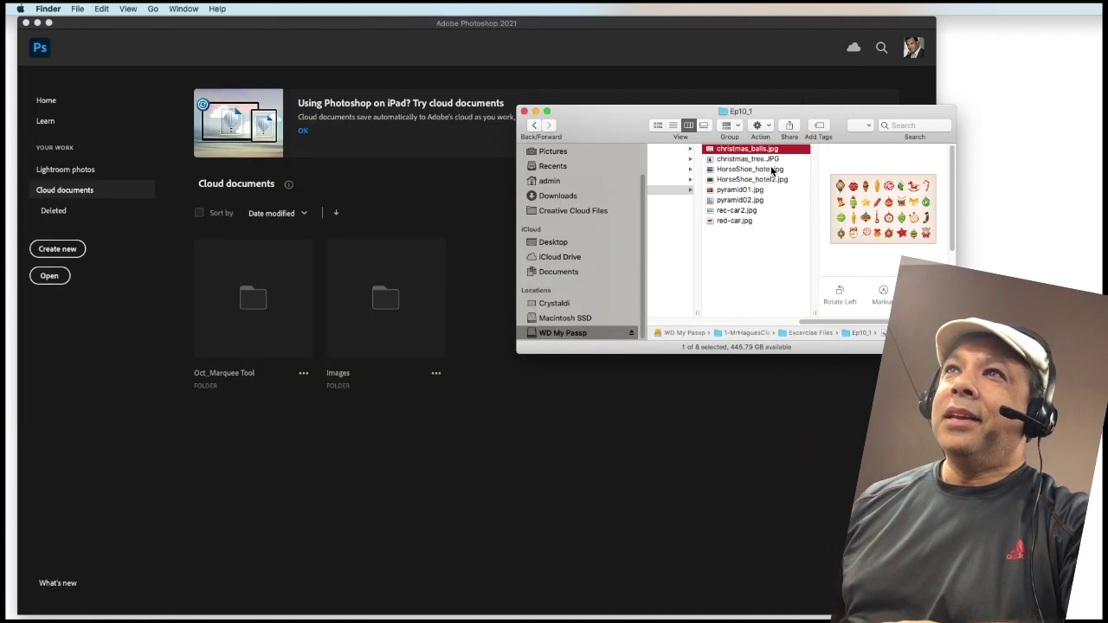
key(Down)
key(space)
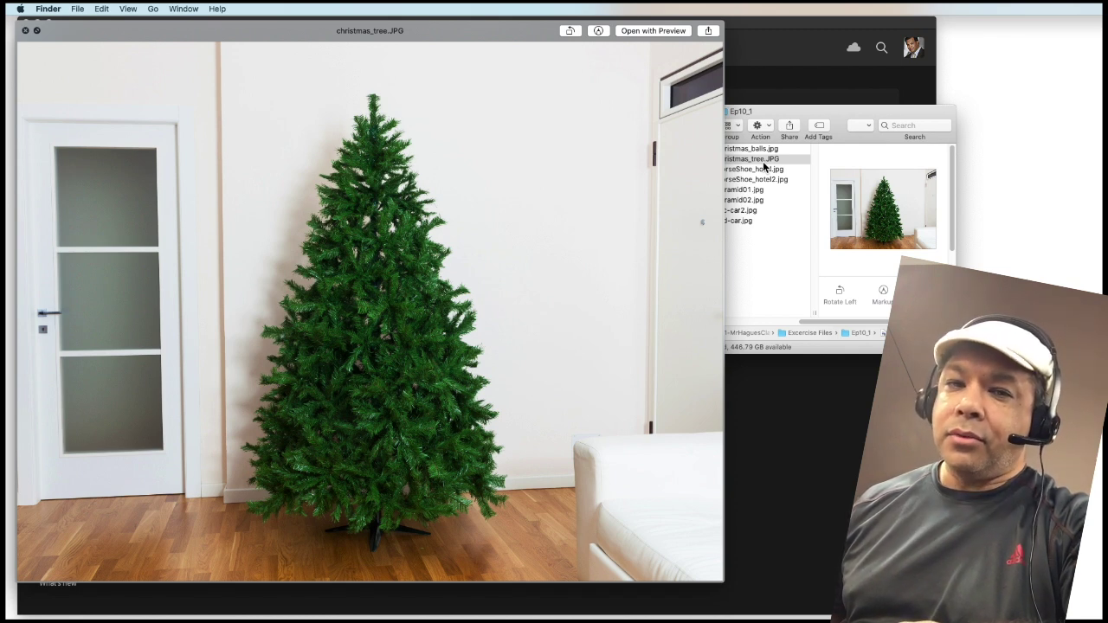
key(space)
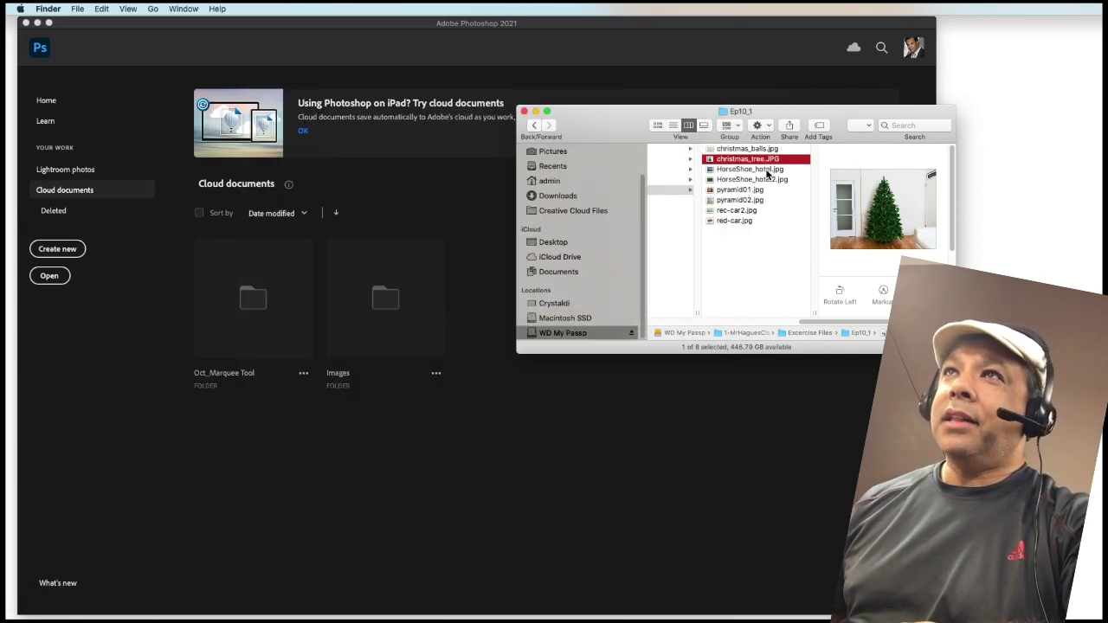
Preview HorseShoe_hotel.jpg and HorseShoe_hotel2.jpg at large size, closing each preview.
click(766, 171)
key(space)
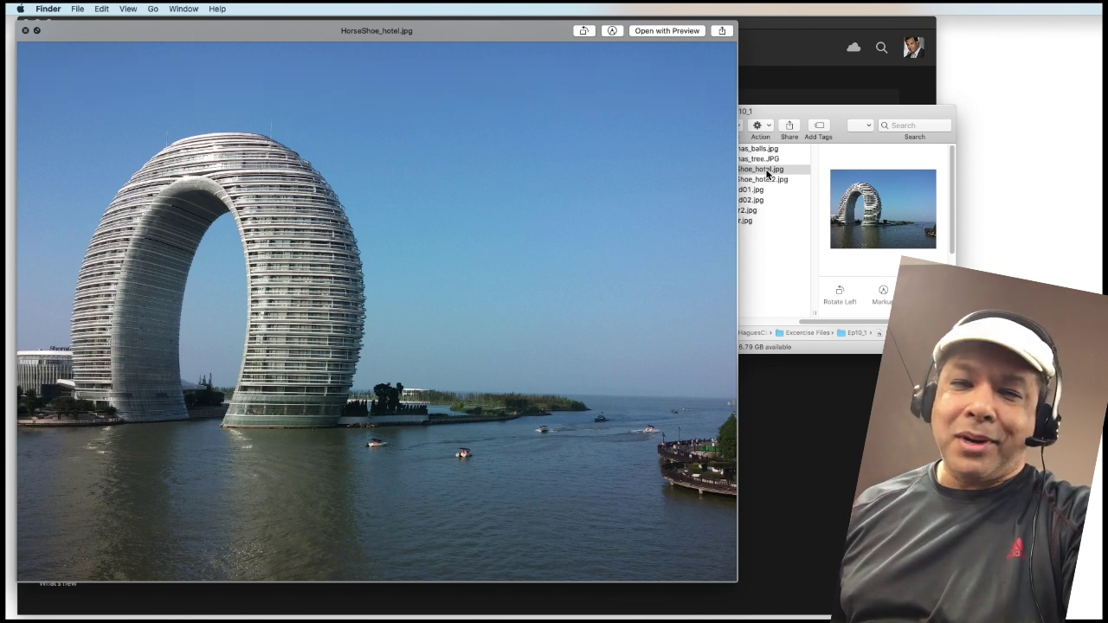
key(space)
click(761, 180)
key(space)
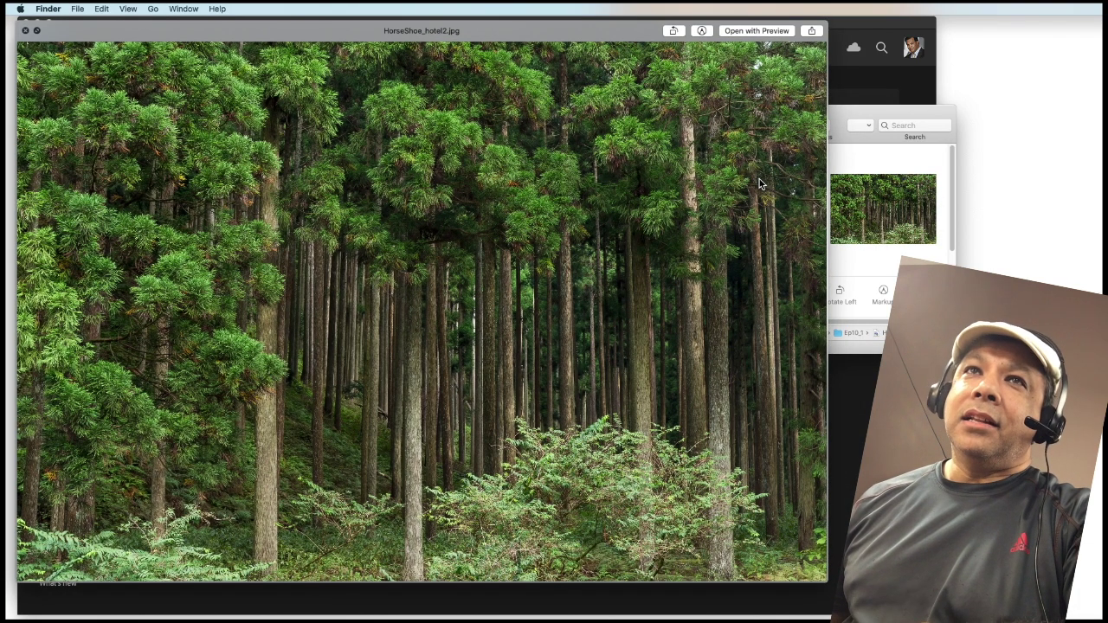
key(space)
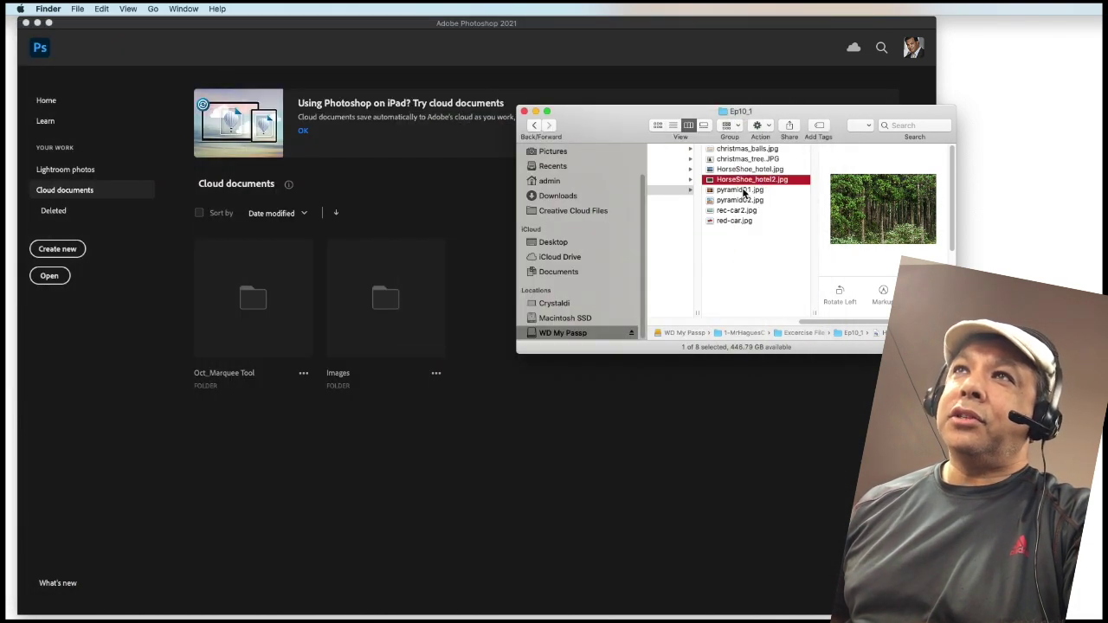
Preview pyramid01.jpg and pyramid02.jpg at large size, closing each preview.
click(743, 190)
key(space)
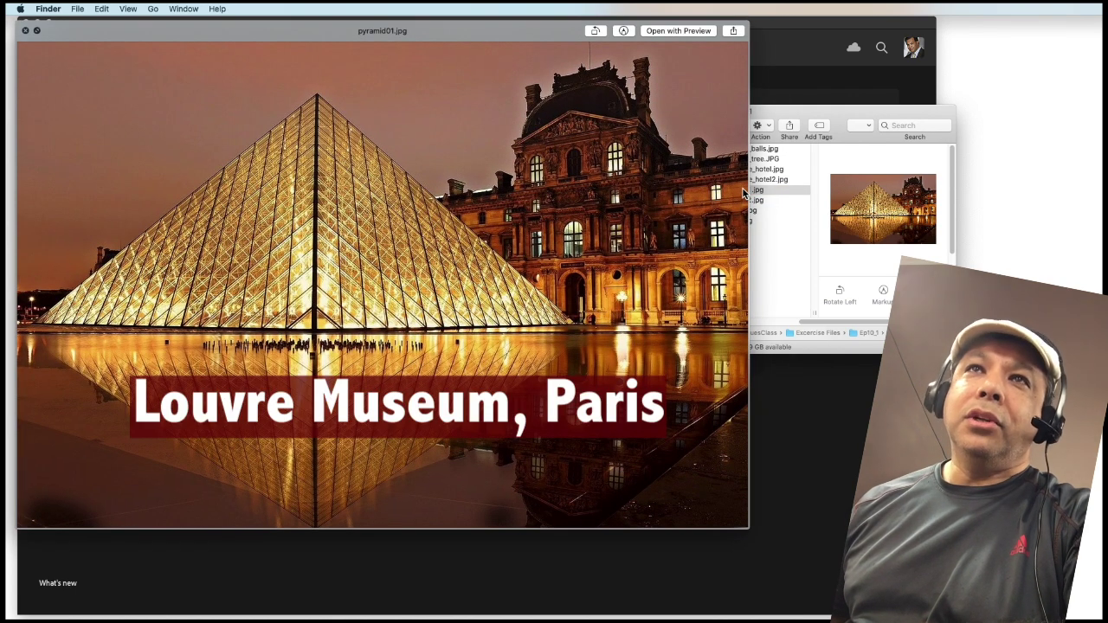
key(space)
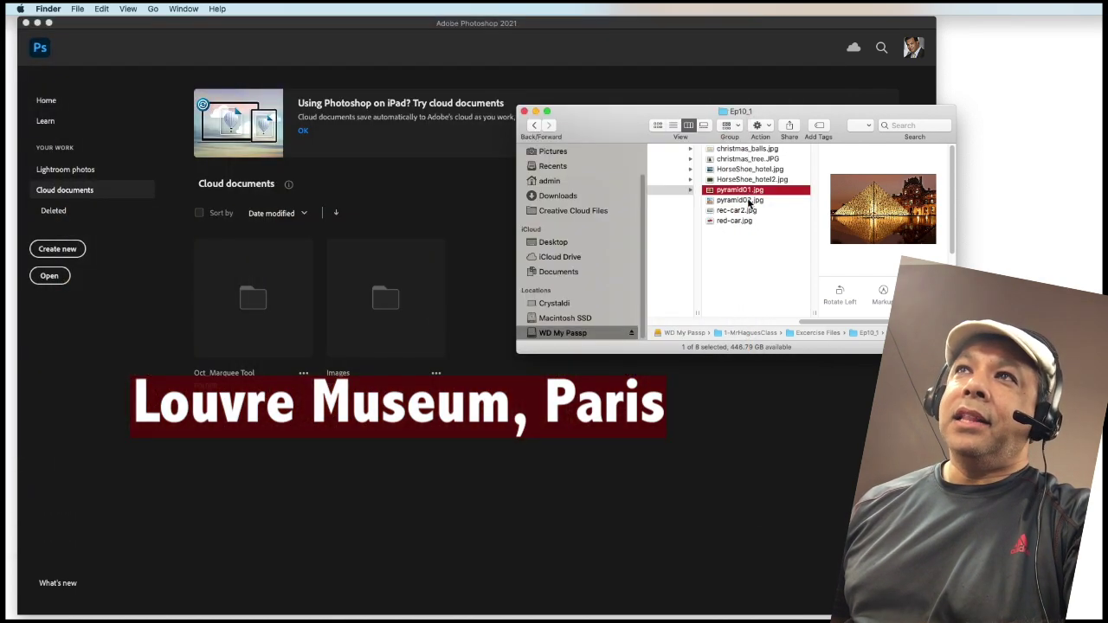
click(750, 202)
key(space)
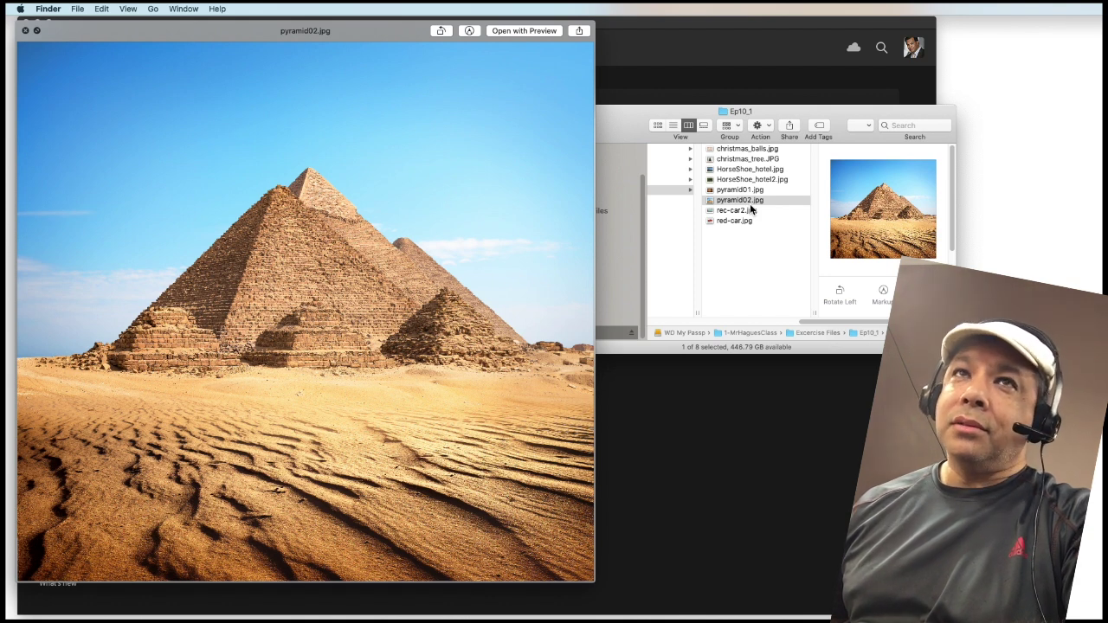
key(space)
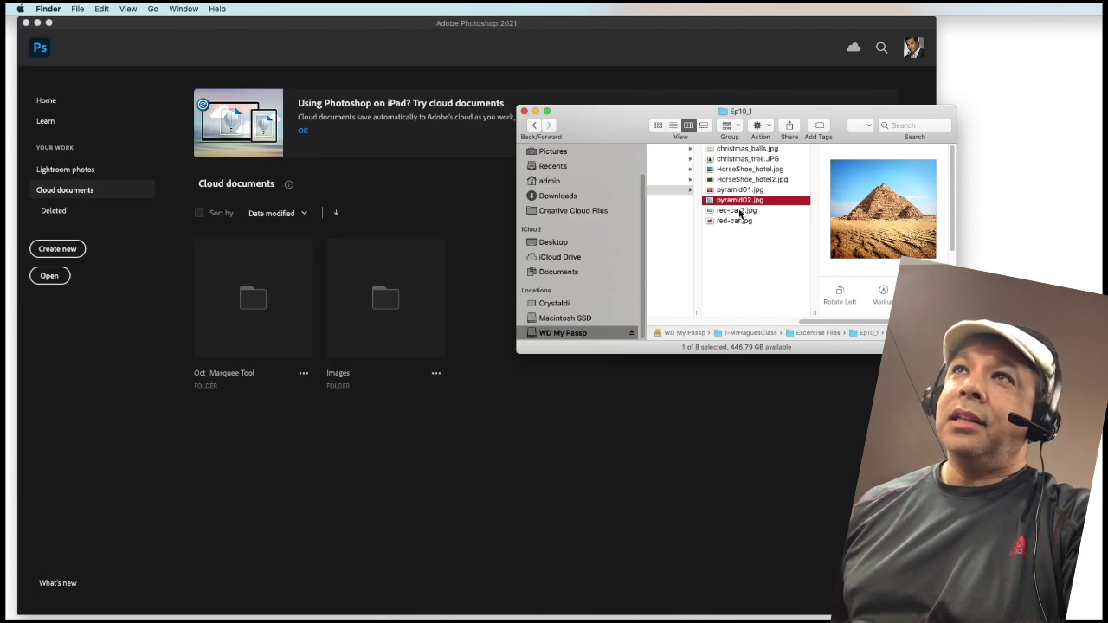
Preview rec-car2.jpg and red-car.jpg at large size, closing each preview.
click(738, 210)
key(space)
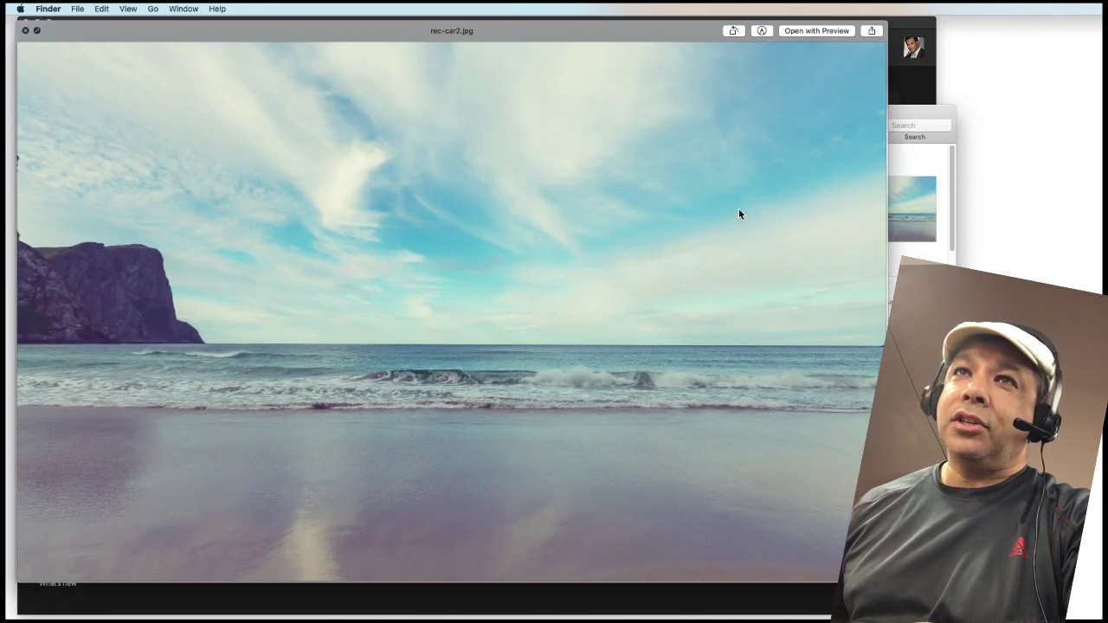
key(space)
click(740, 222)
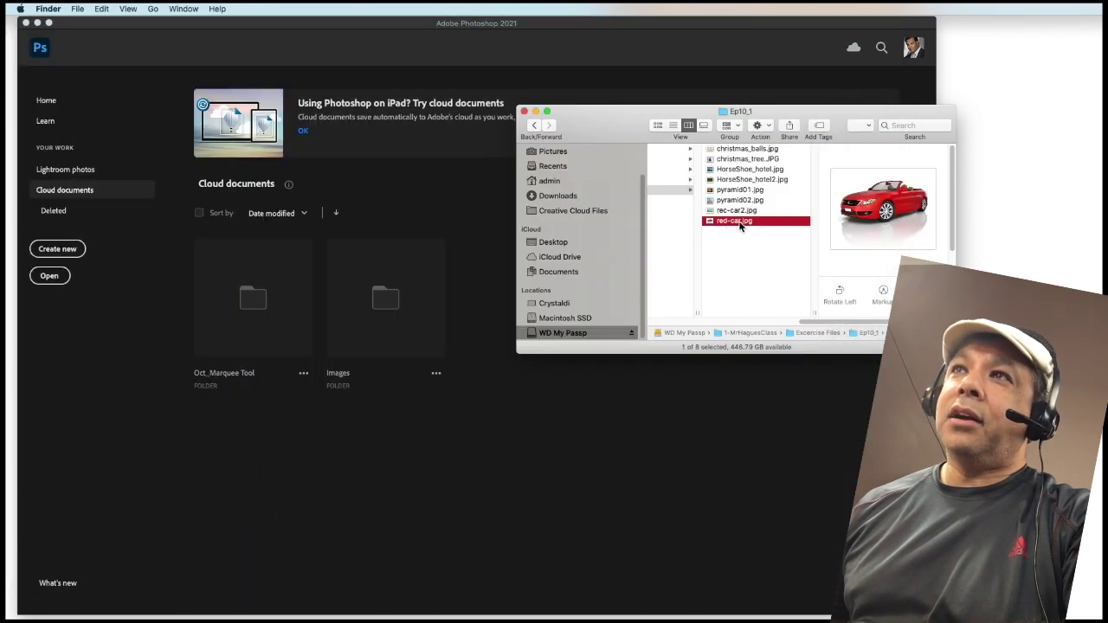
key(space)
key(space)
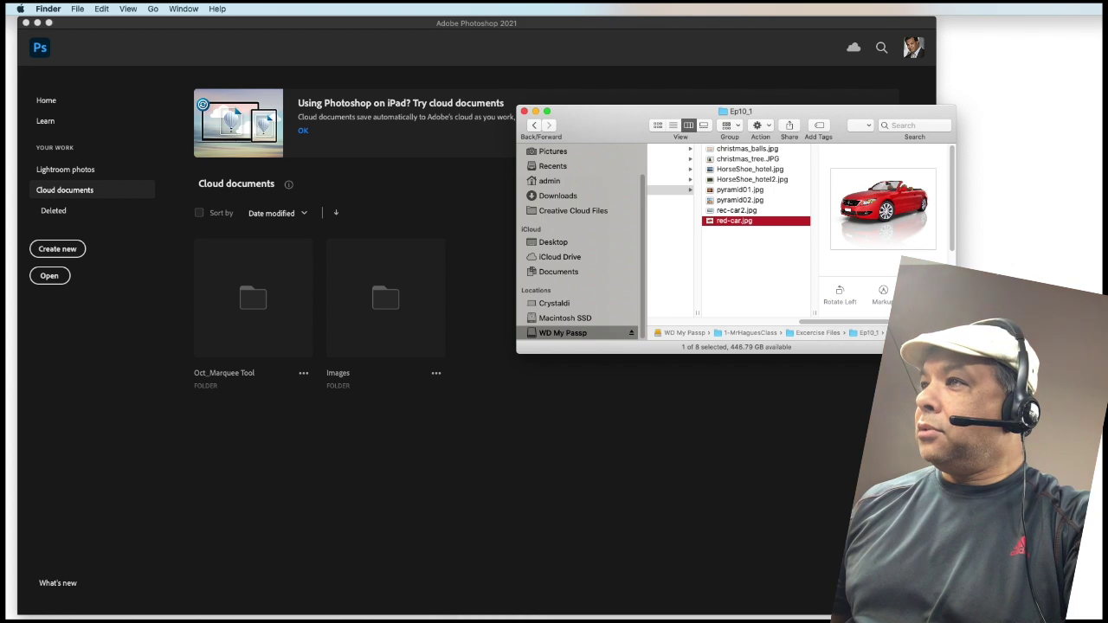
Bring the sticky note into view, highlight its Lasso, Magnetic, Free Transform, Magic Wand and BONUS studies lines, and move it off screen.
drag(1104, 66, 812, 120)
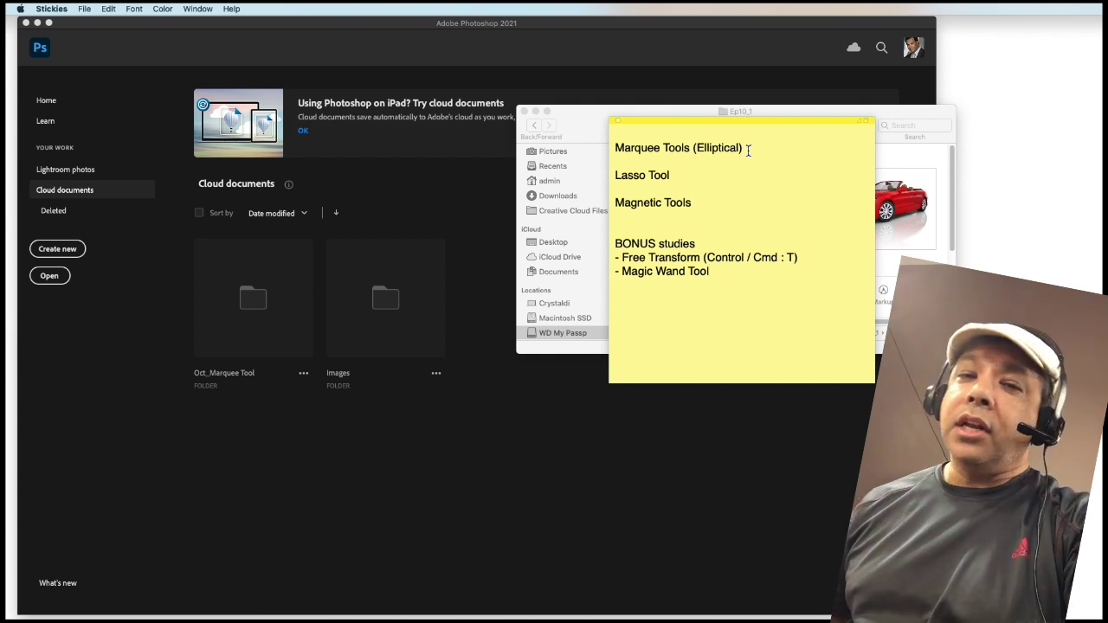
drag(676, 178, 612, 178)
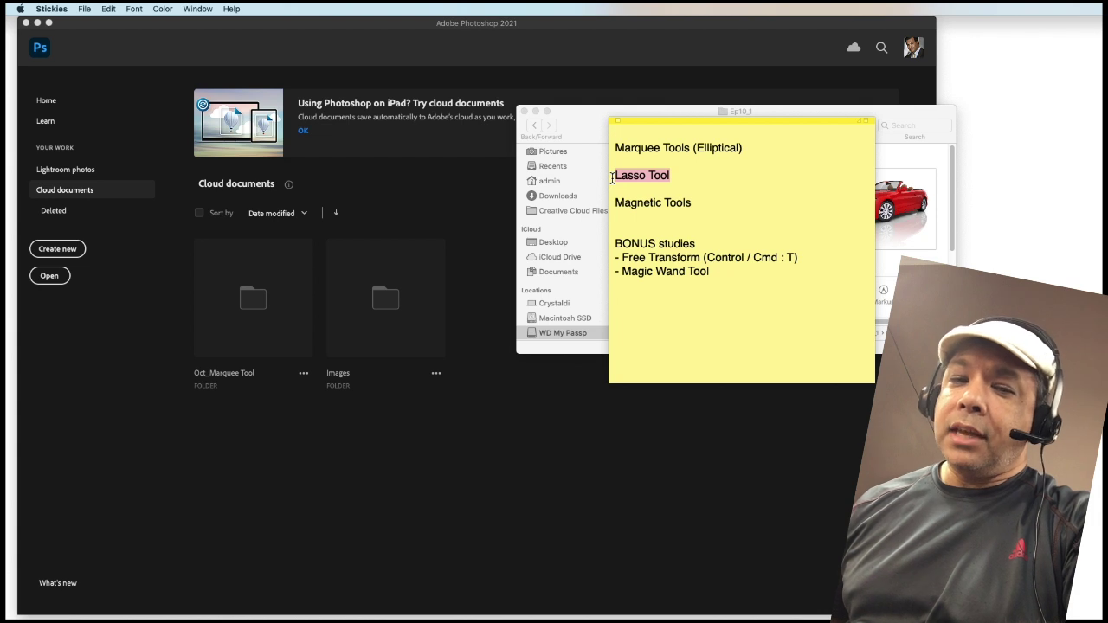
drag(695, 205, 616, 205)
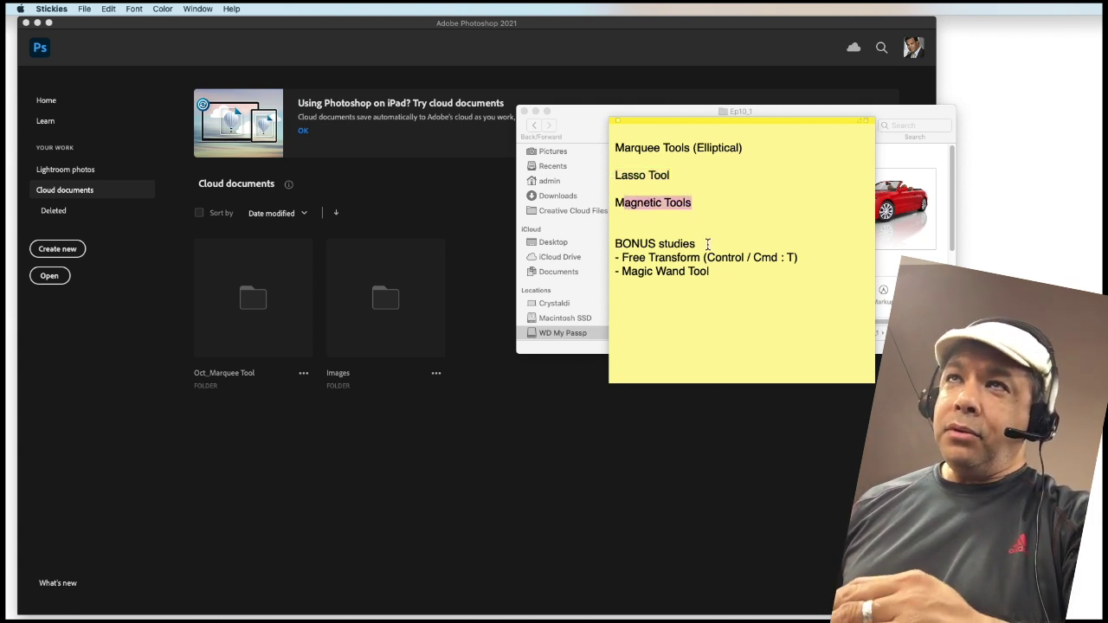
drag(700, 257, 621, 258)
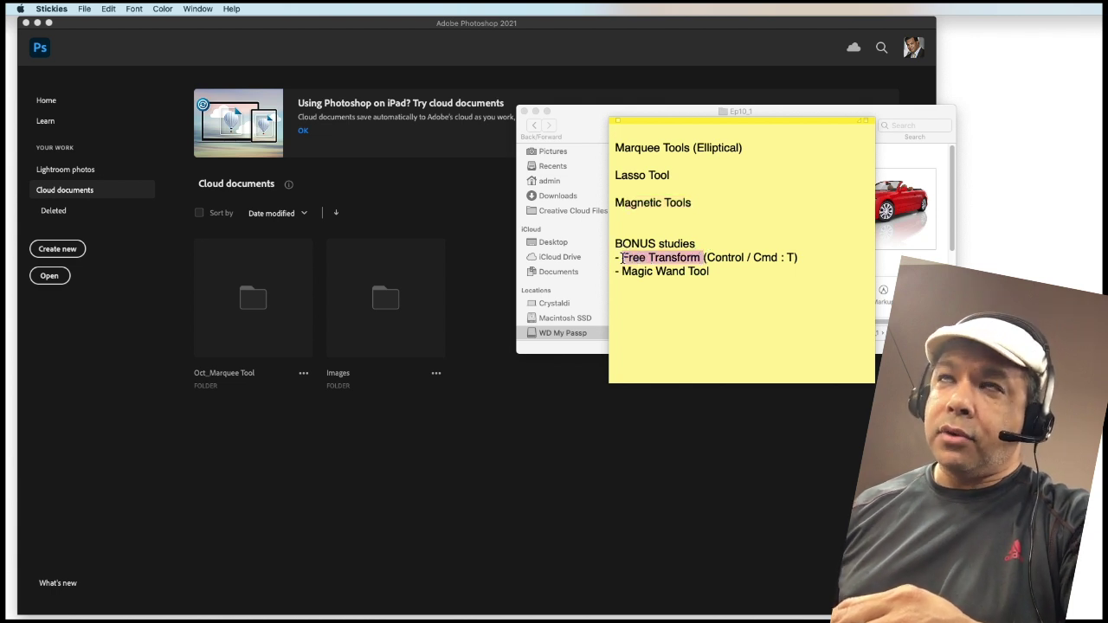
click(707, 271)
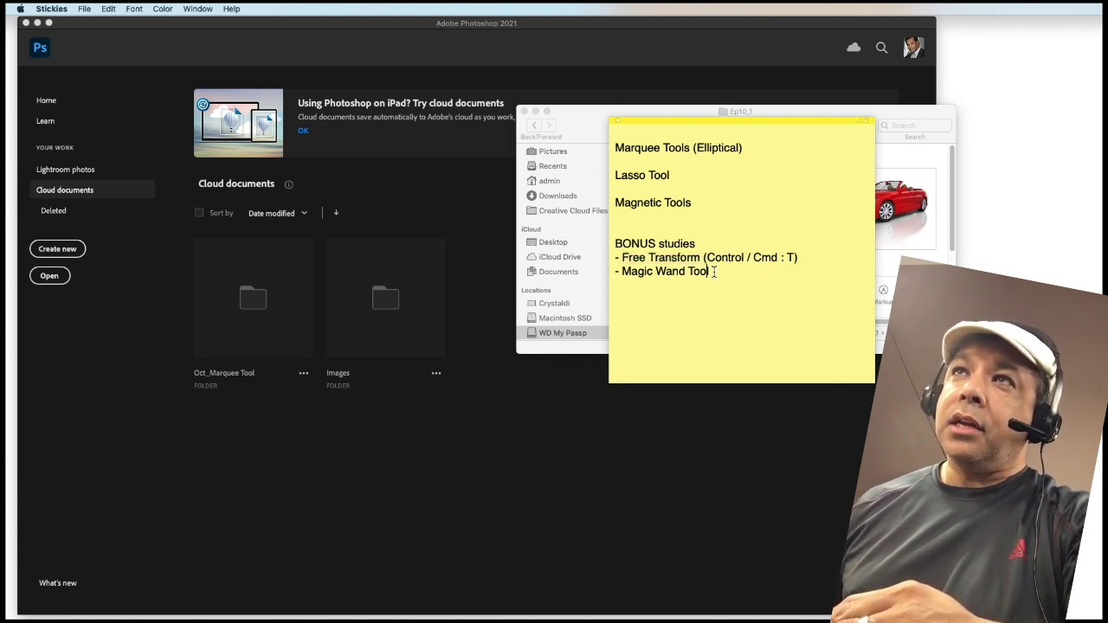
drag(707, 271, 623, 271)
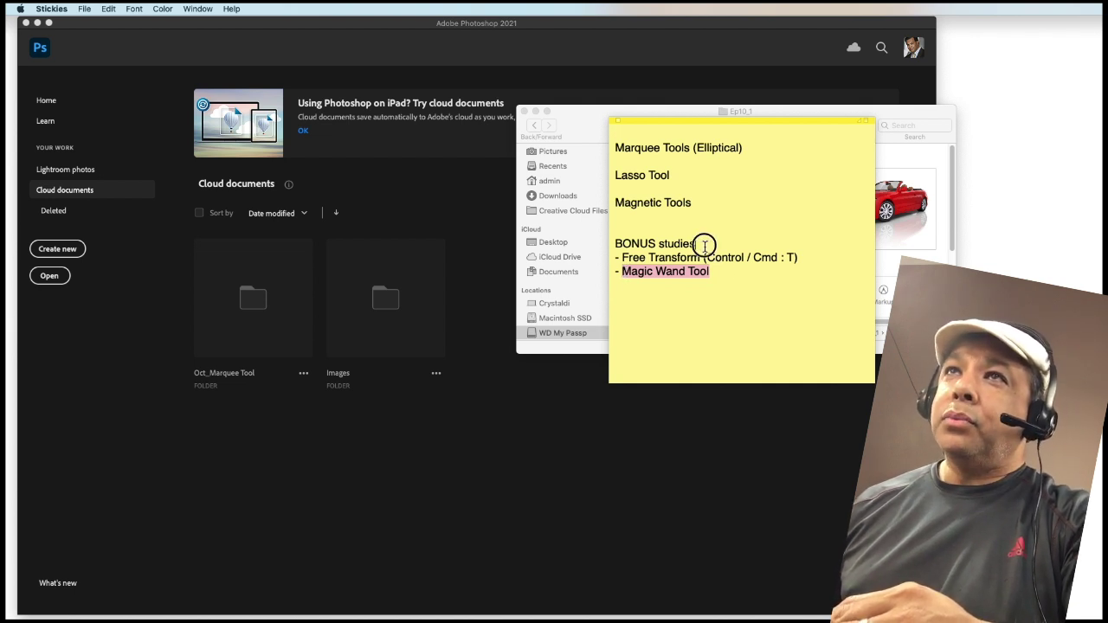
drag(703, 245, 618, 245)
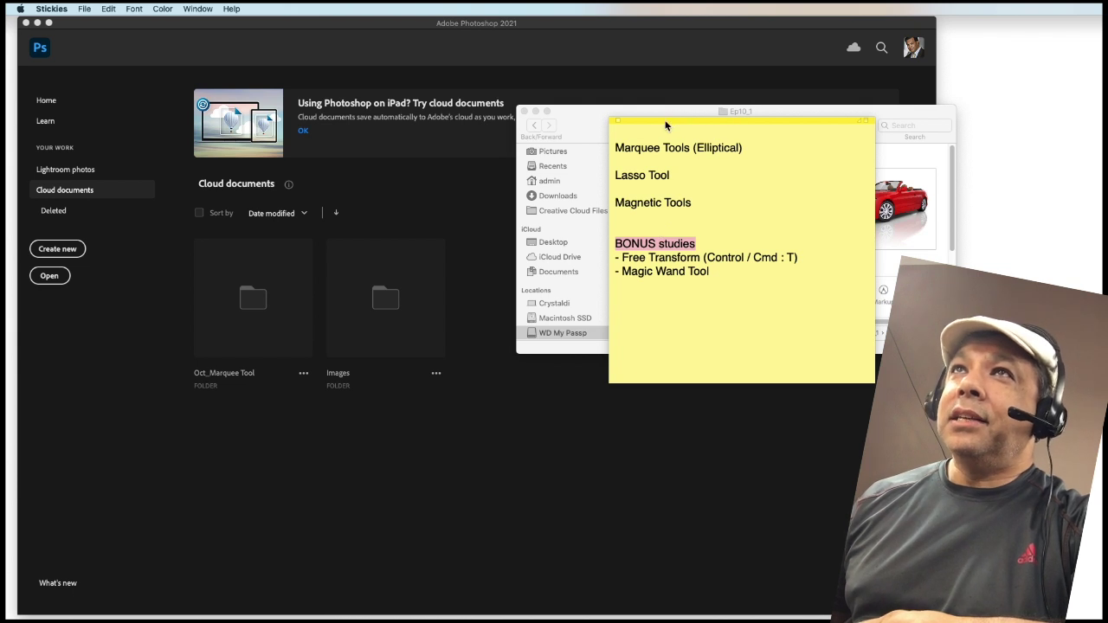
drag(668, 116, 1107, 121)
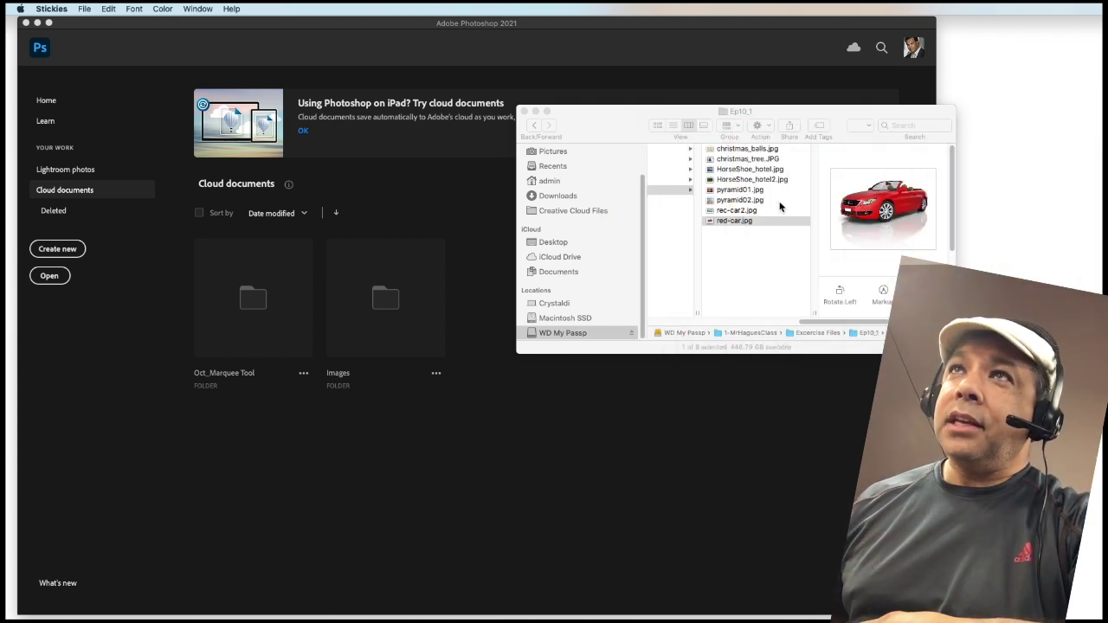
Review the christmas_balls.jpg and christmas_tree.JPG files in the Ep10_1 folder in Finder, and close the folder window.
drag(815, 327, 750, 317)
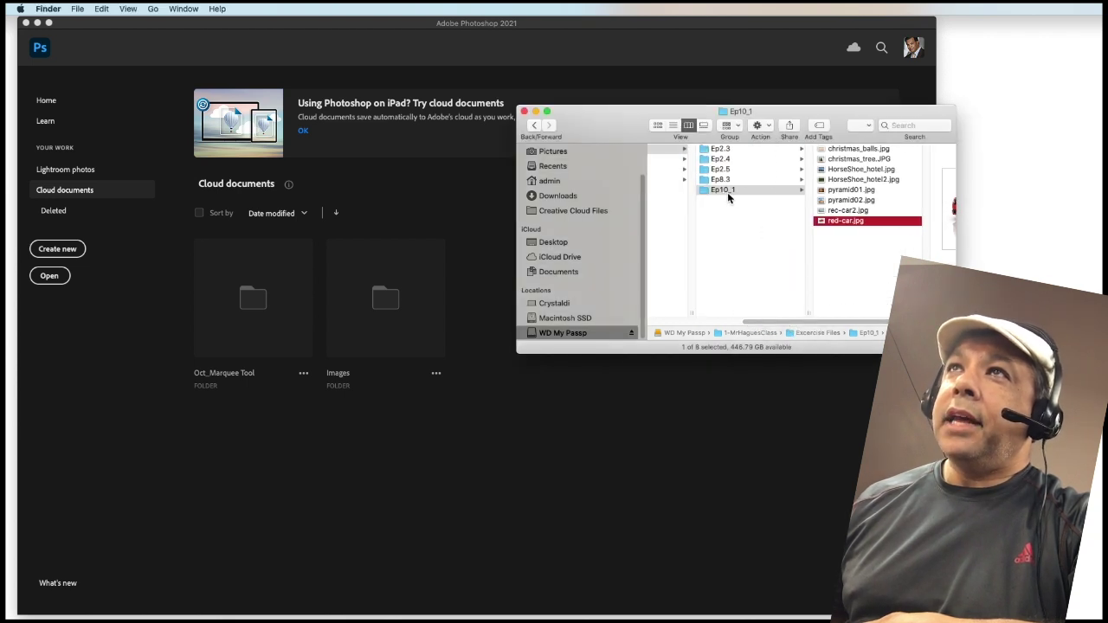
drag(788, 327, 823, 328)
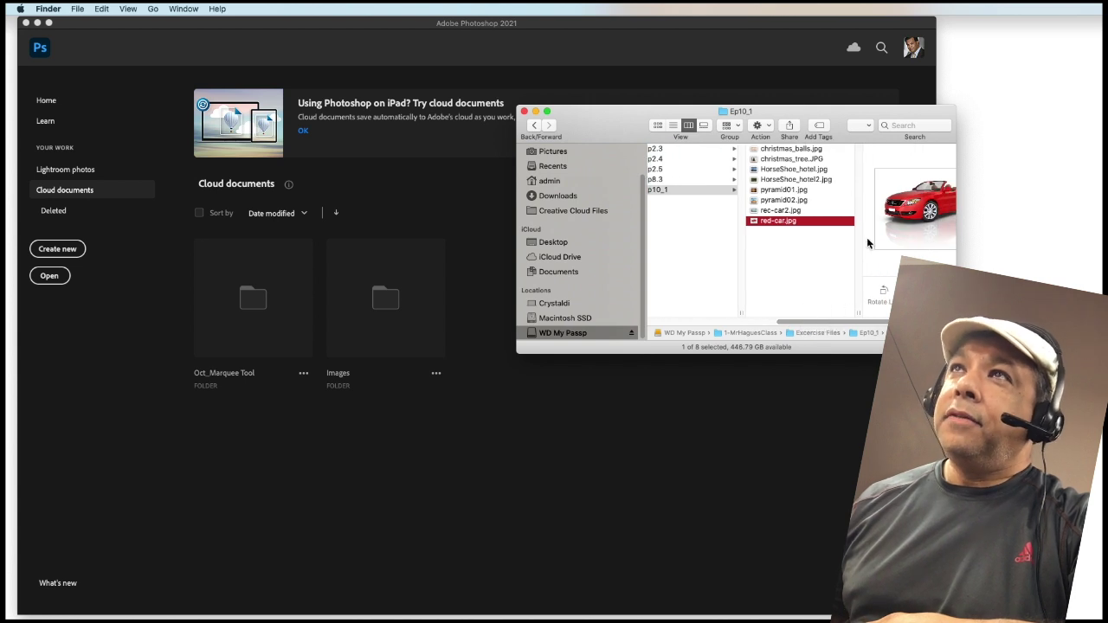
click(788, 151)
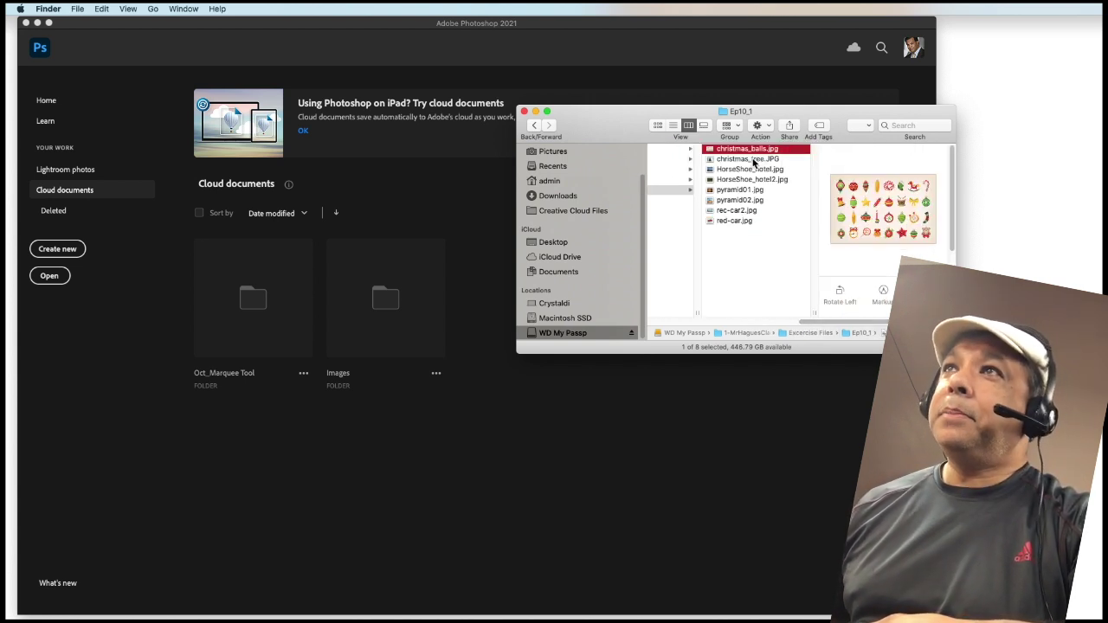
click(755, 161)
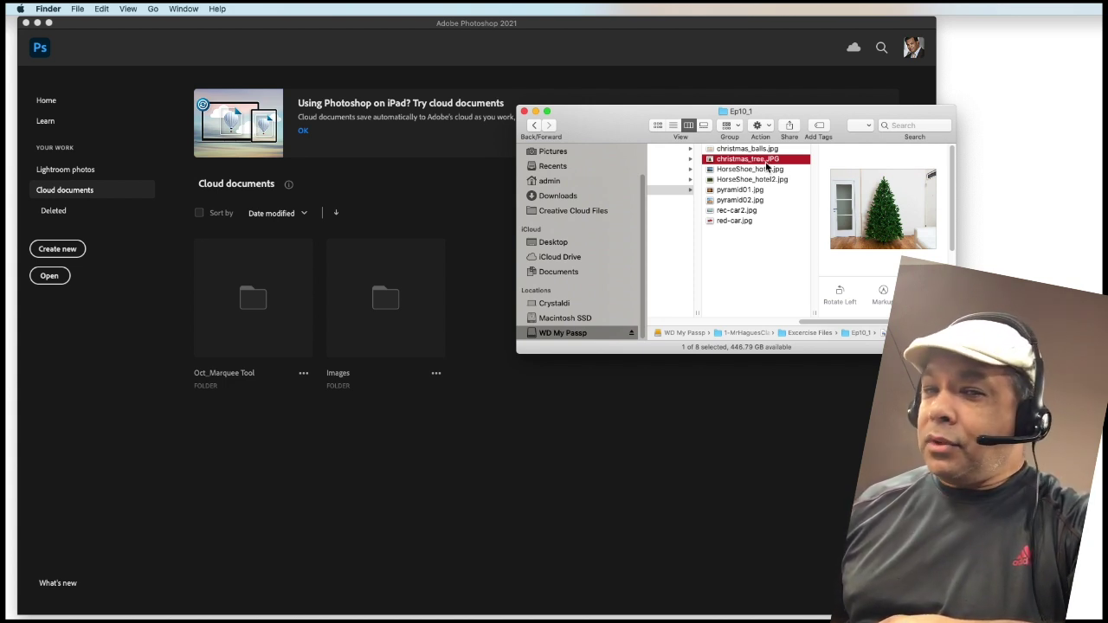
click(759, 149)
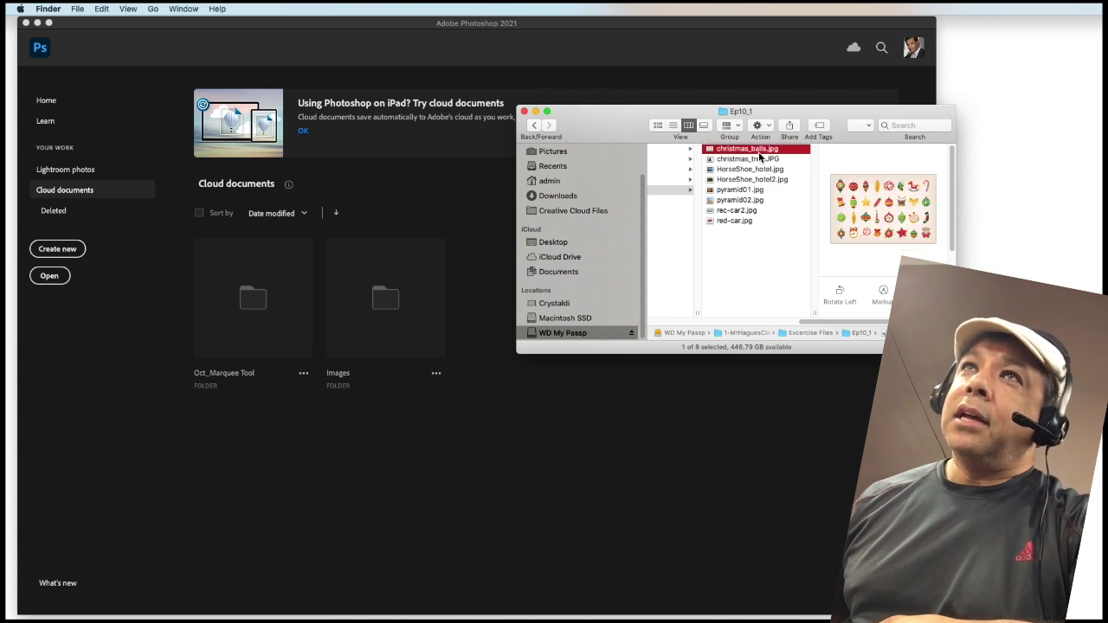
click(524, 112)
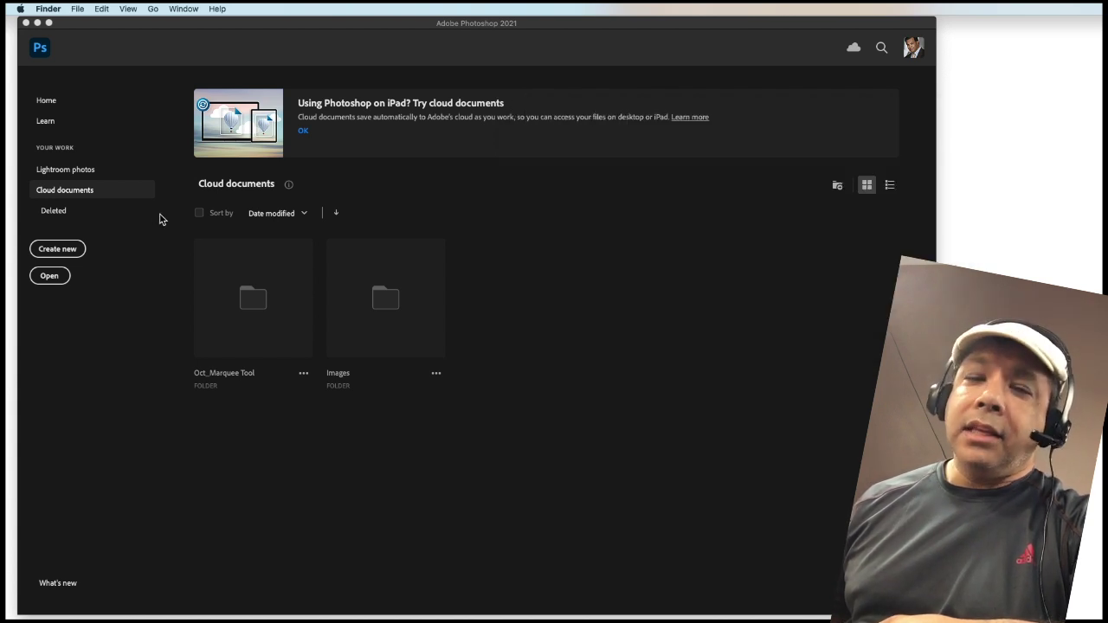
Switch to Photoshop and bring up the file-opening dialog for the Ep10_1 folder.
click(55, 284)
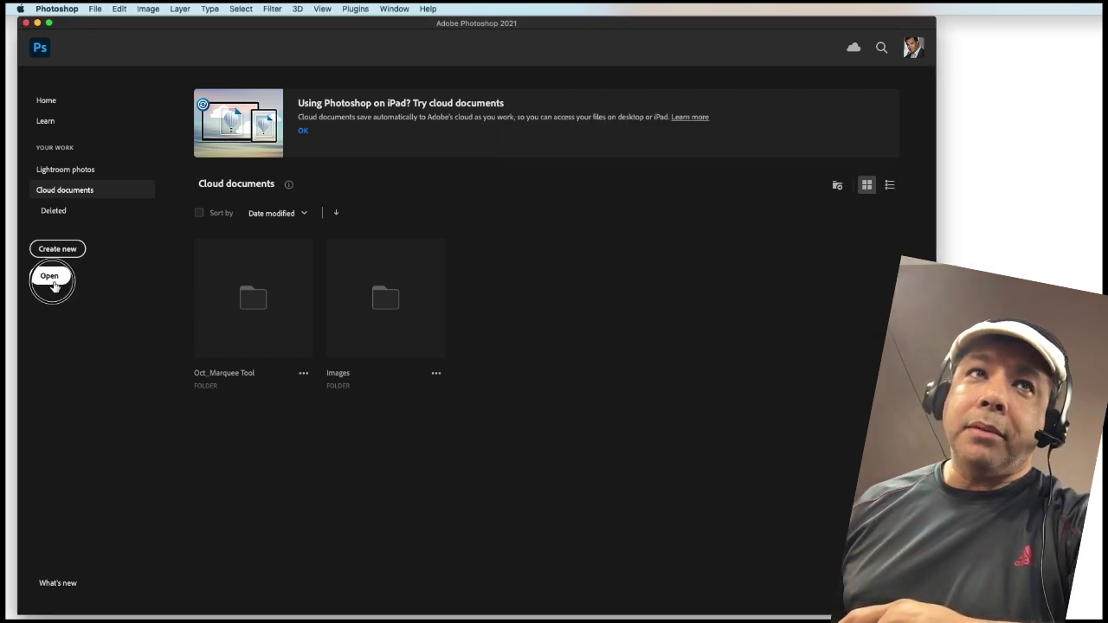
click(53, 286)
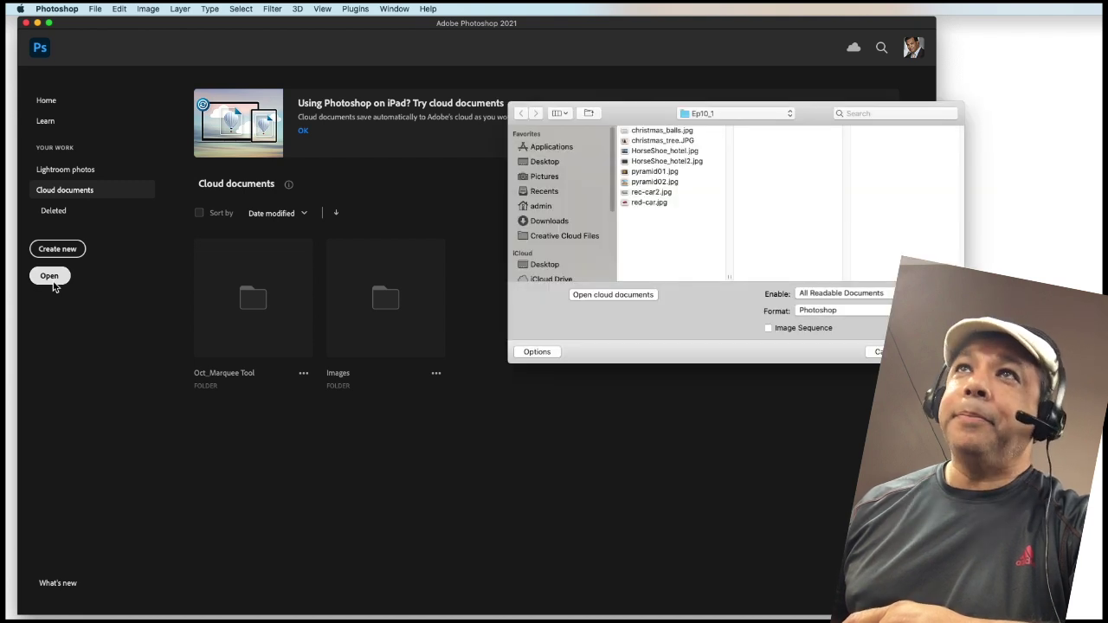
click(652, 132)
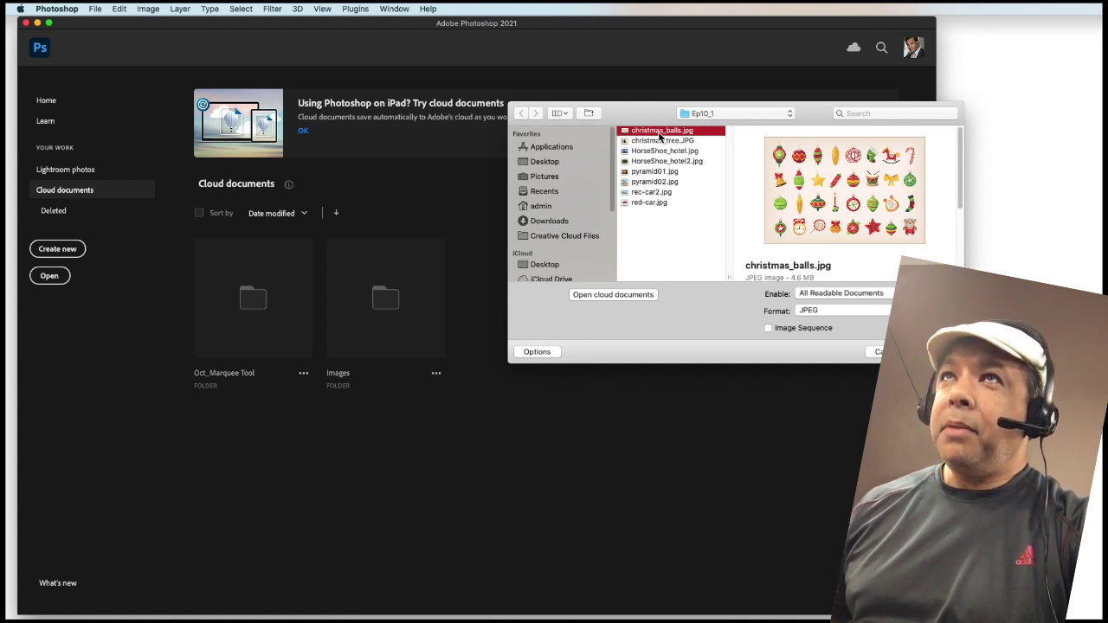
super+click(662, 140)
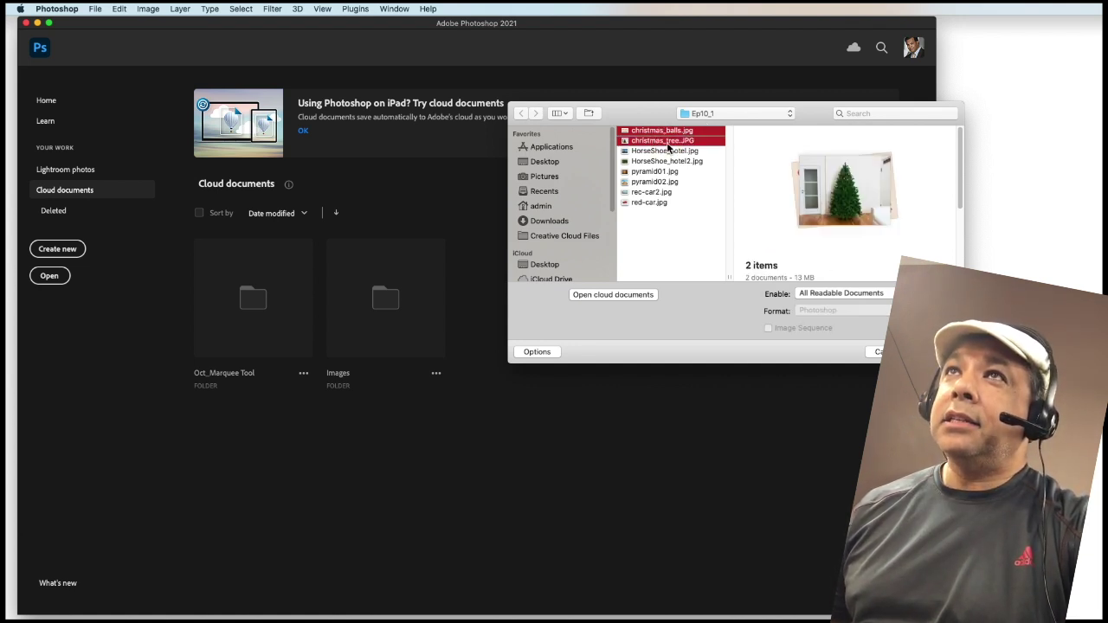
super+click(656, 171)
super+click(662, 192)
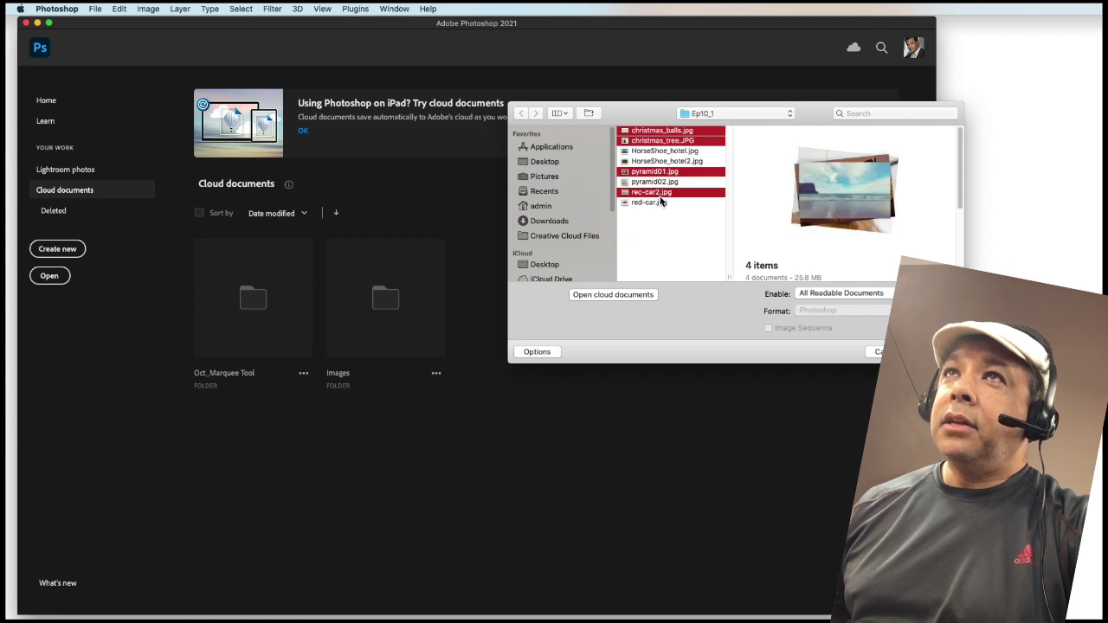
super+click(655, 154)
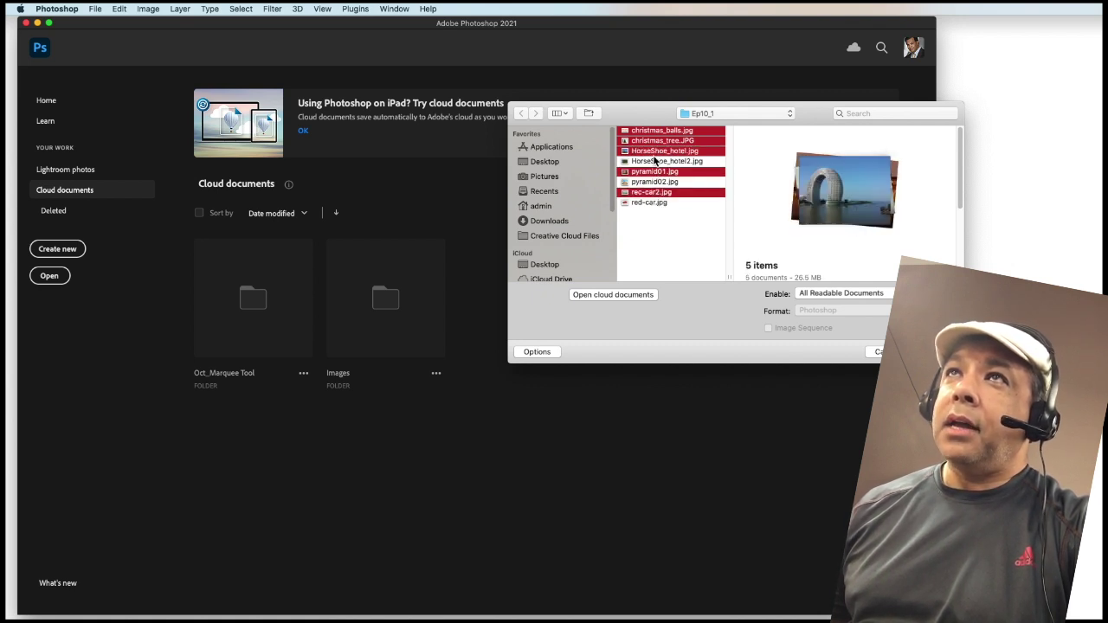
click(658, 242)
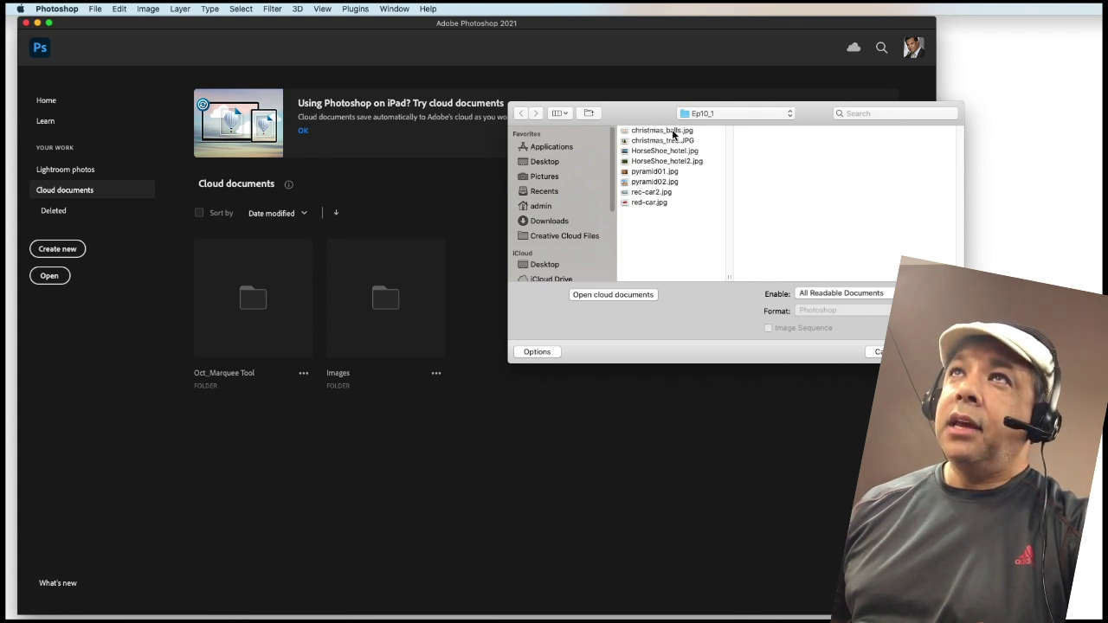
click(673, 132)
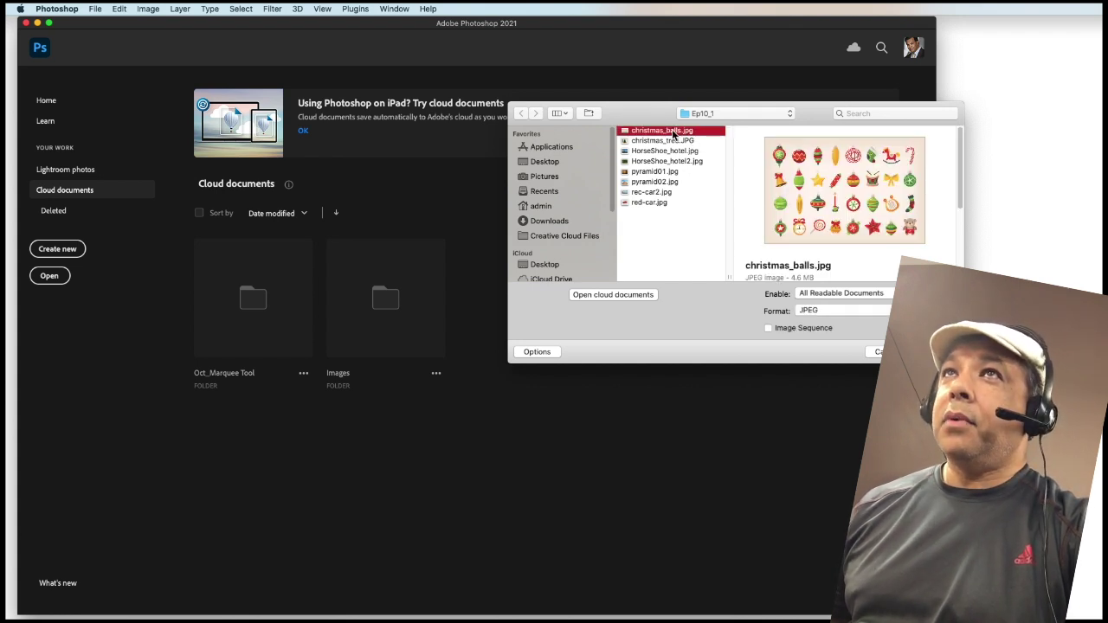
shift+click(655, 194)
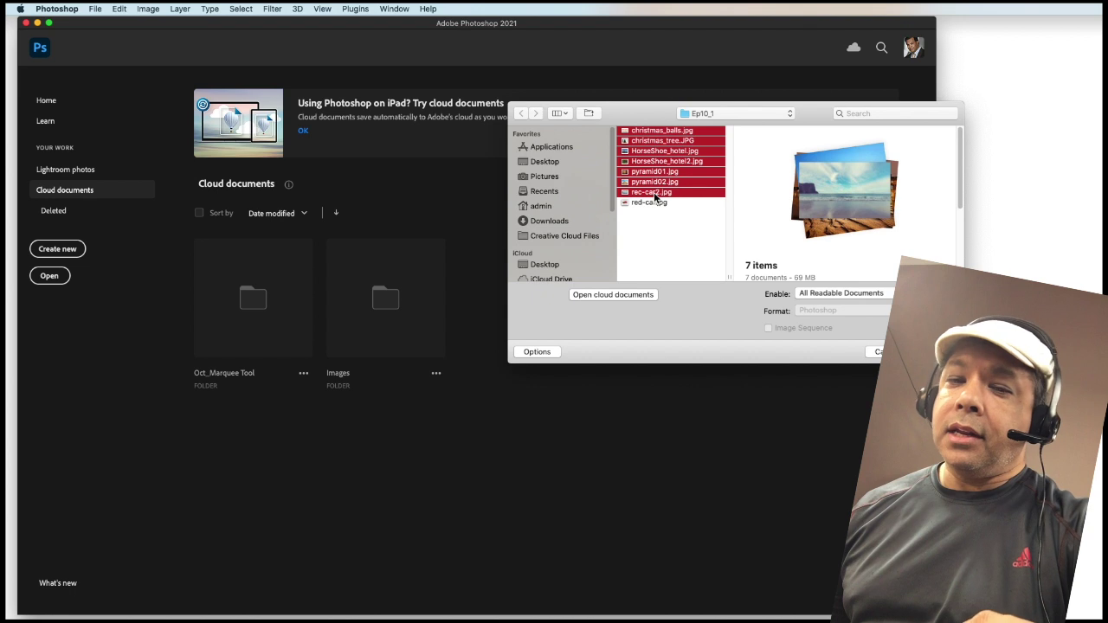
click(674, 226)
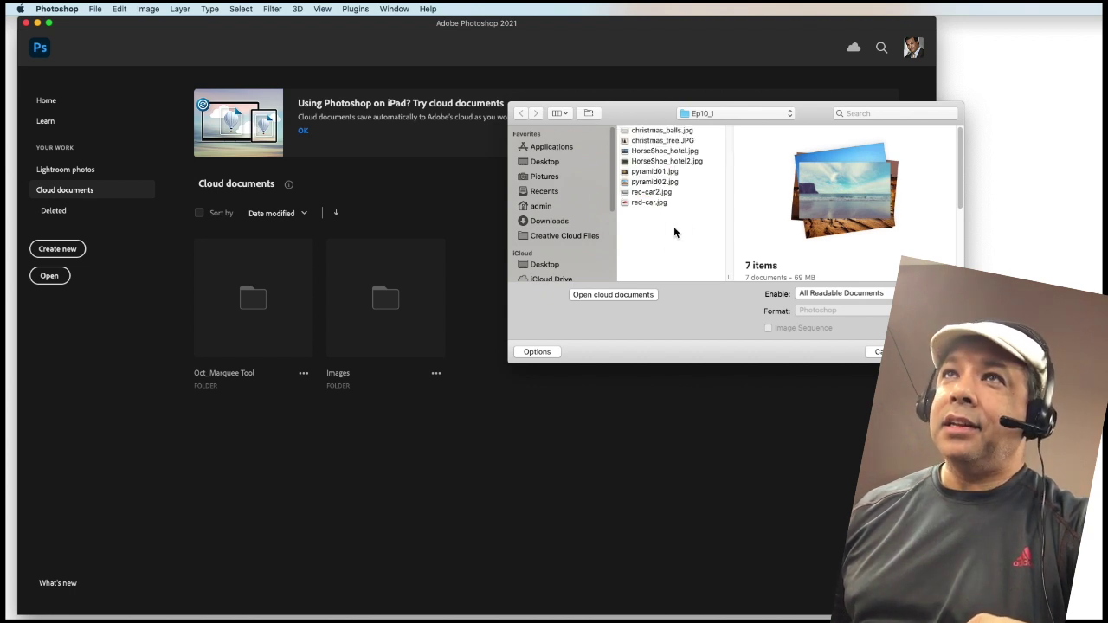
Select christmas_balls.jpg and christmas_tree.JPG in the Ep10_1 folder and open both images together.
click(710, 131)
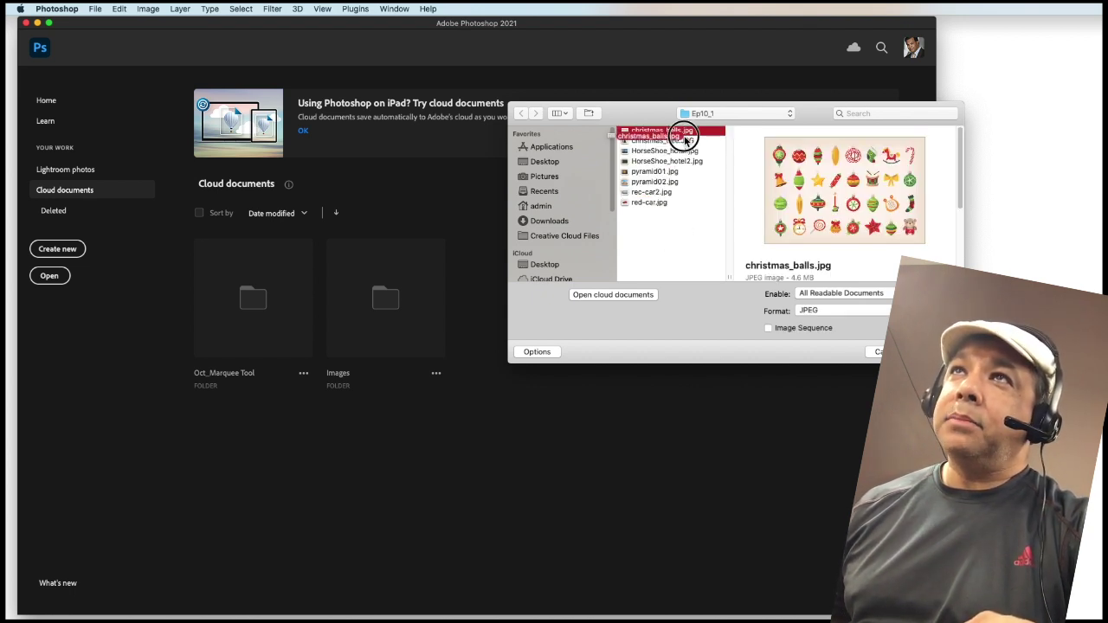
click(664, 142)
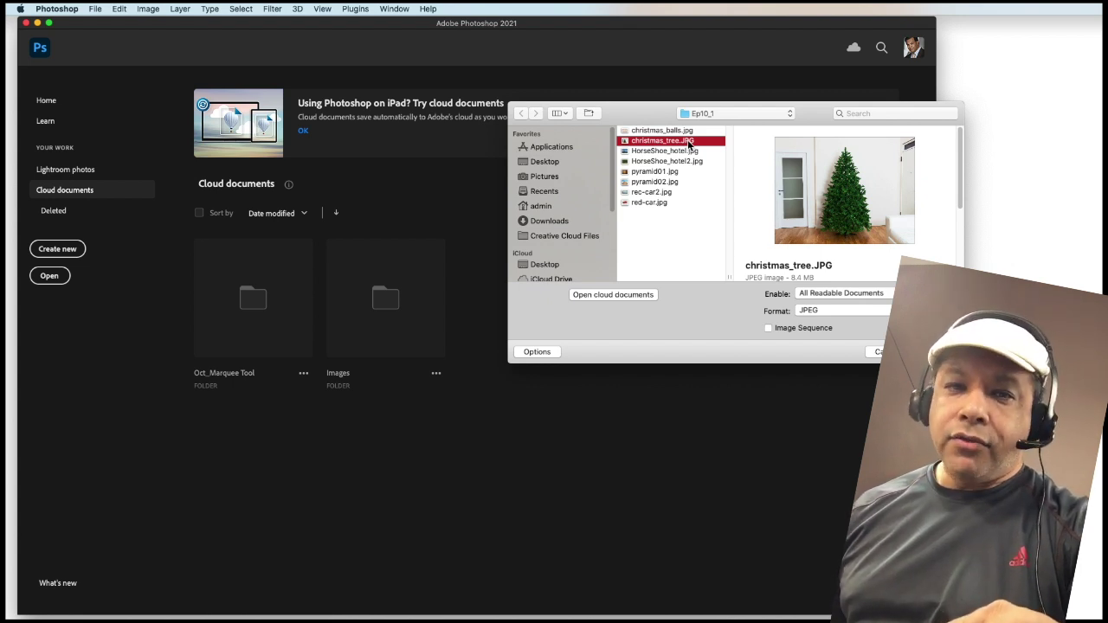
click(672, 132)
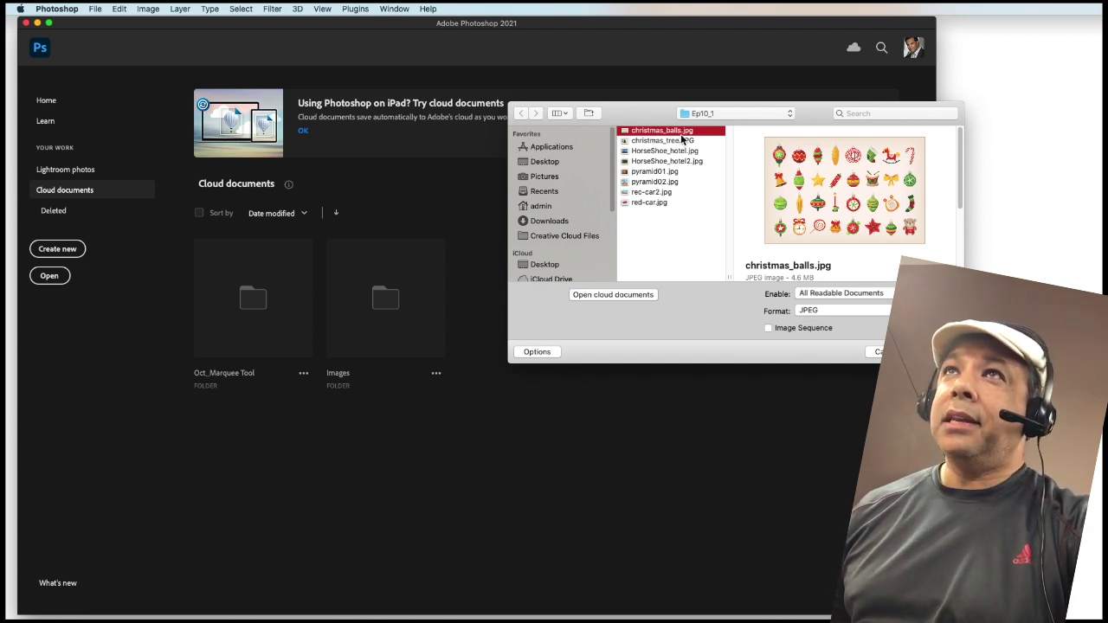
shift+click(671, 142)
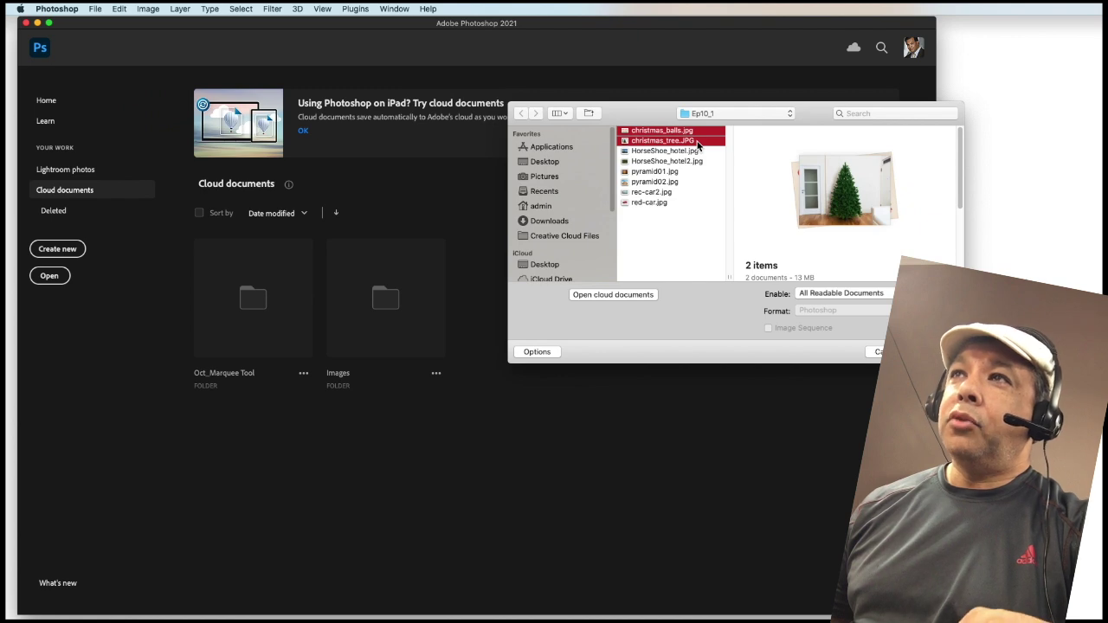
key(Return)
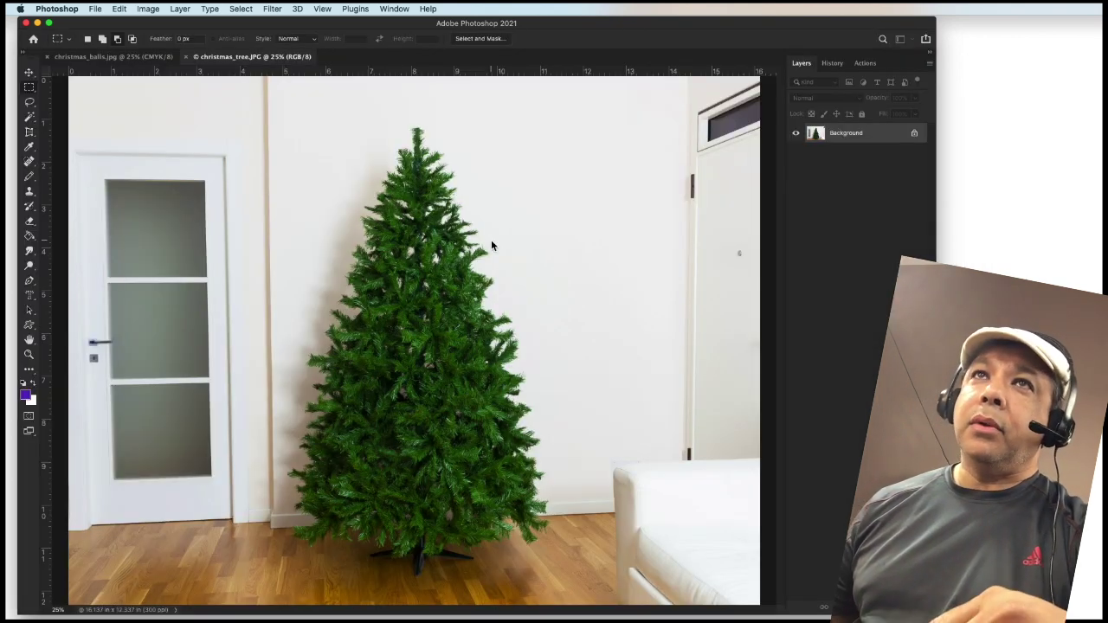
Look over the open christmas_balls.jpg and christmas_tree.JPG documents in turn, ending on christmas_balls.jpg.
click(91, 57)
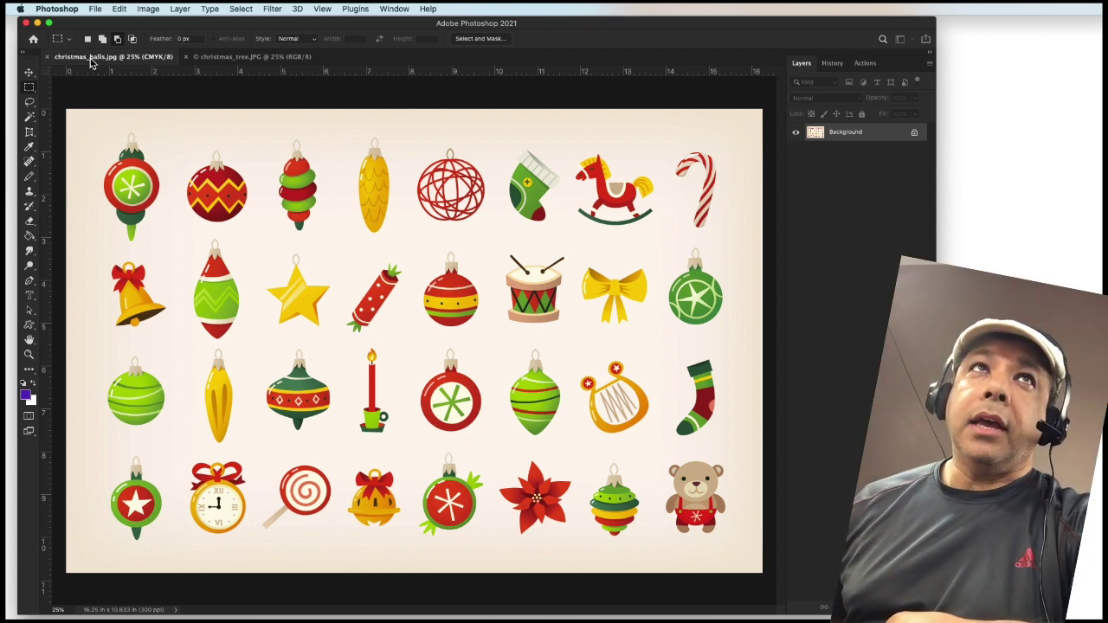
click(240, 61)
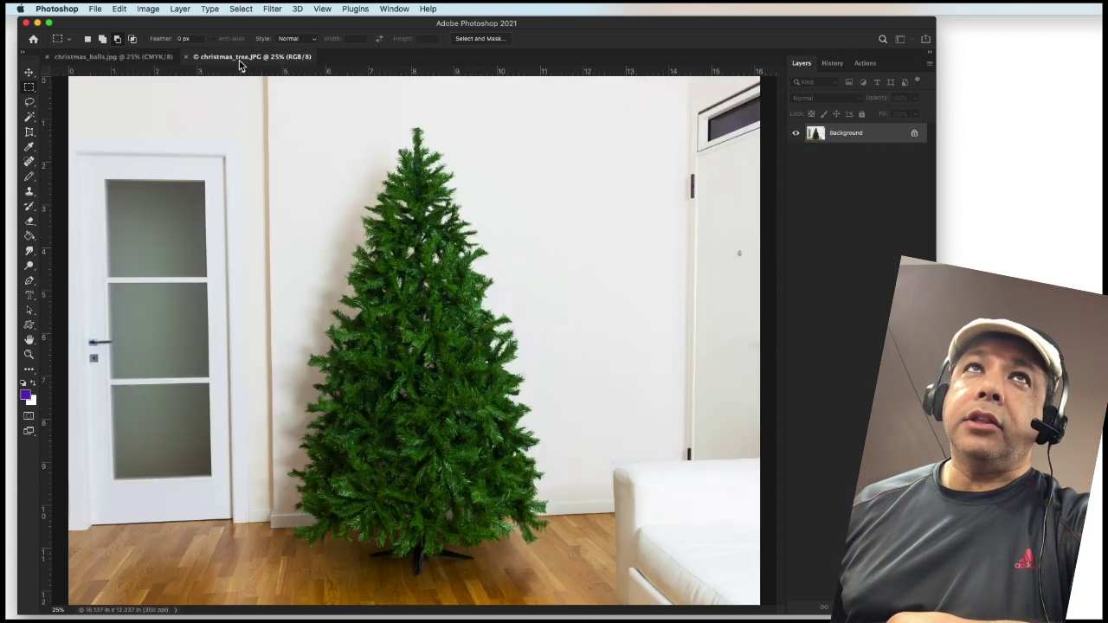
click(137, 58)
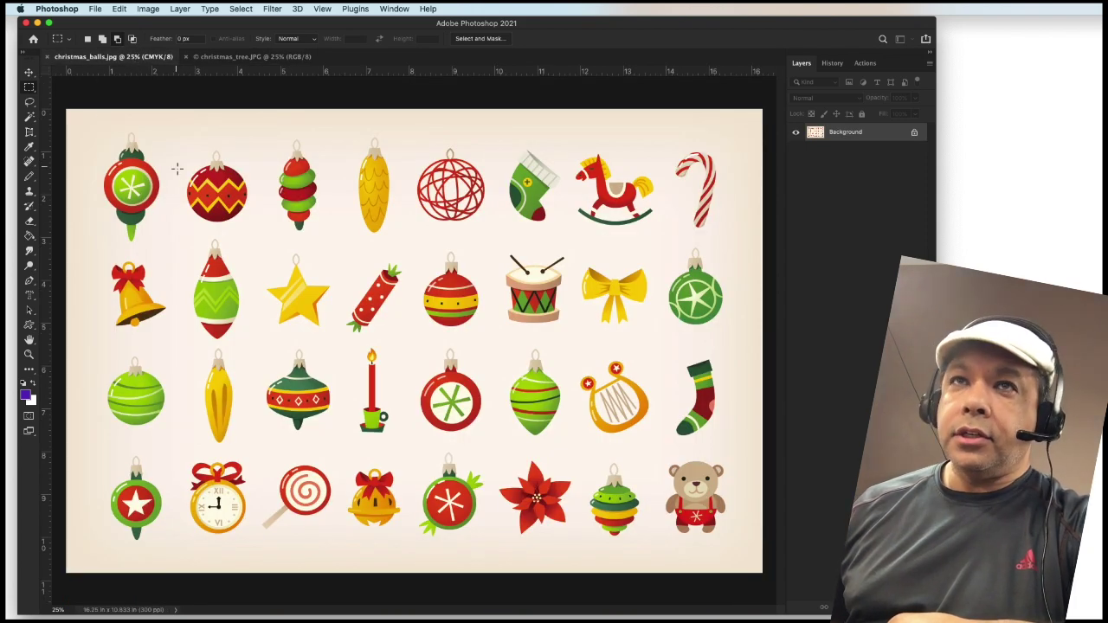
click(236, 61)
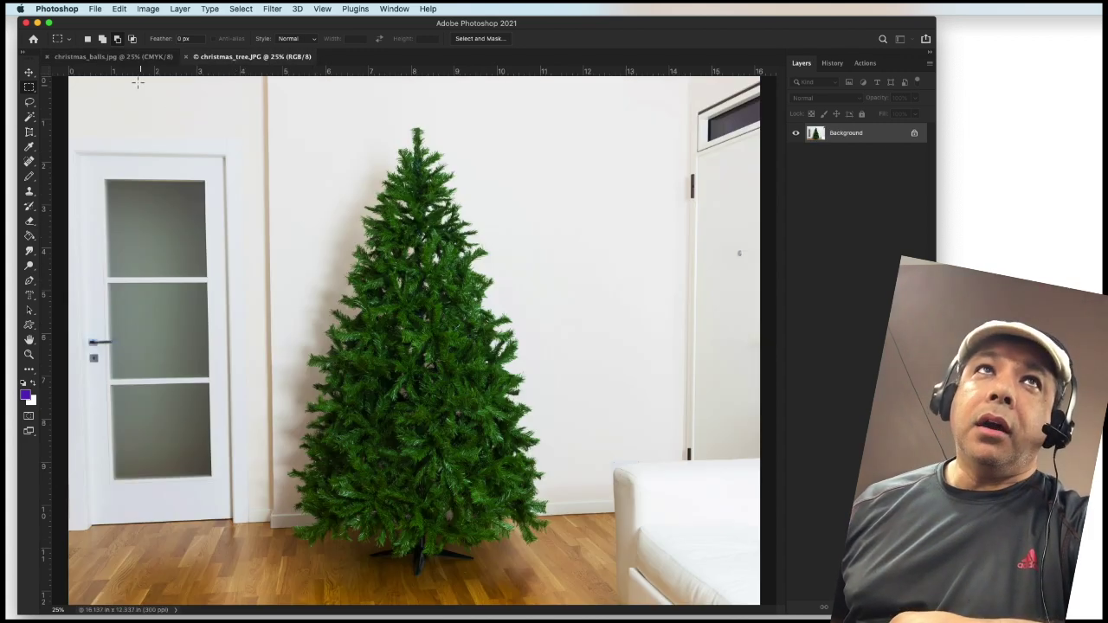
click(130, 57)
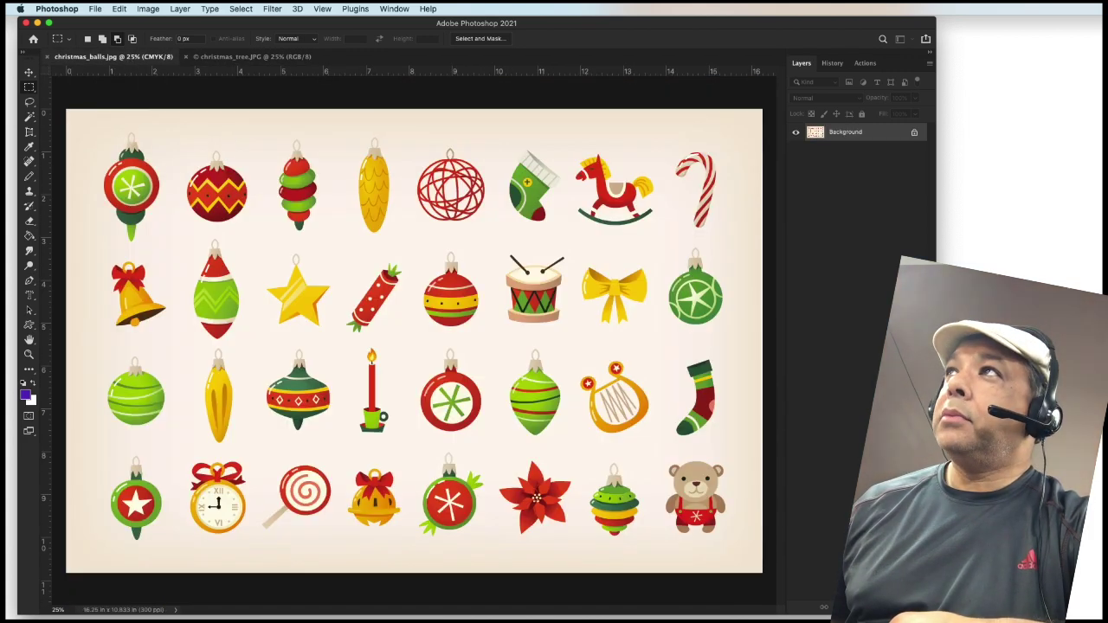
Bring up the sticky note, highlight its Marquee Tools (Elliptical) line and the word Elliptical, and minimize the note.
key(super+Tab)
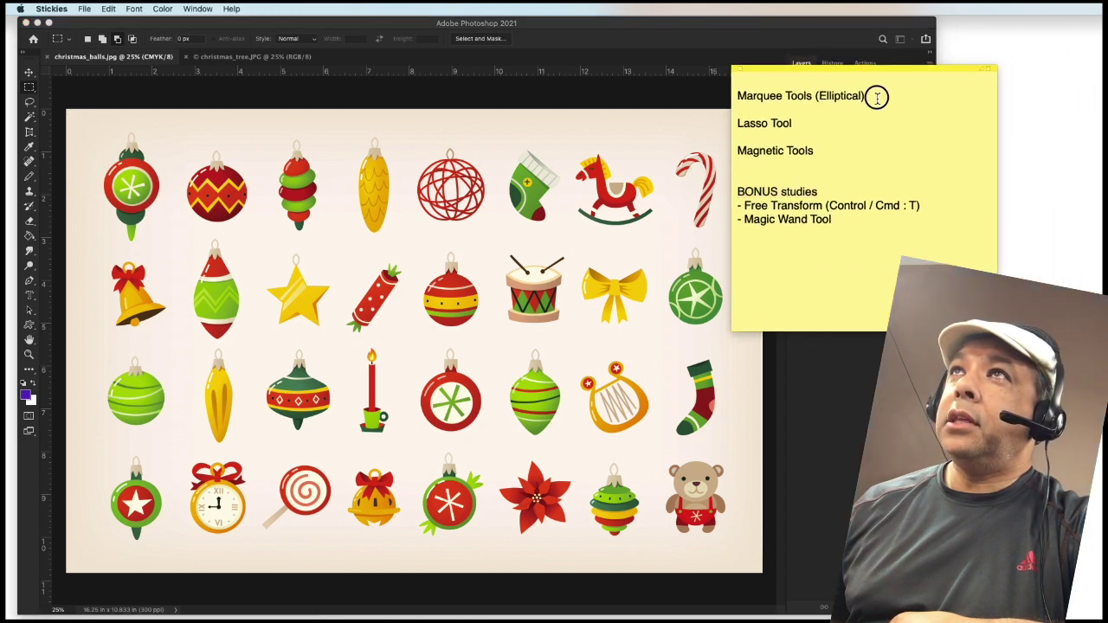
drag(873, 94, 726, 93)
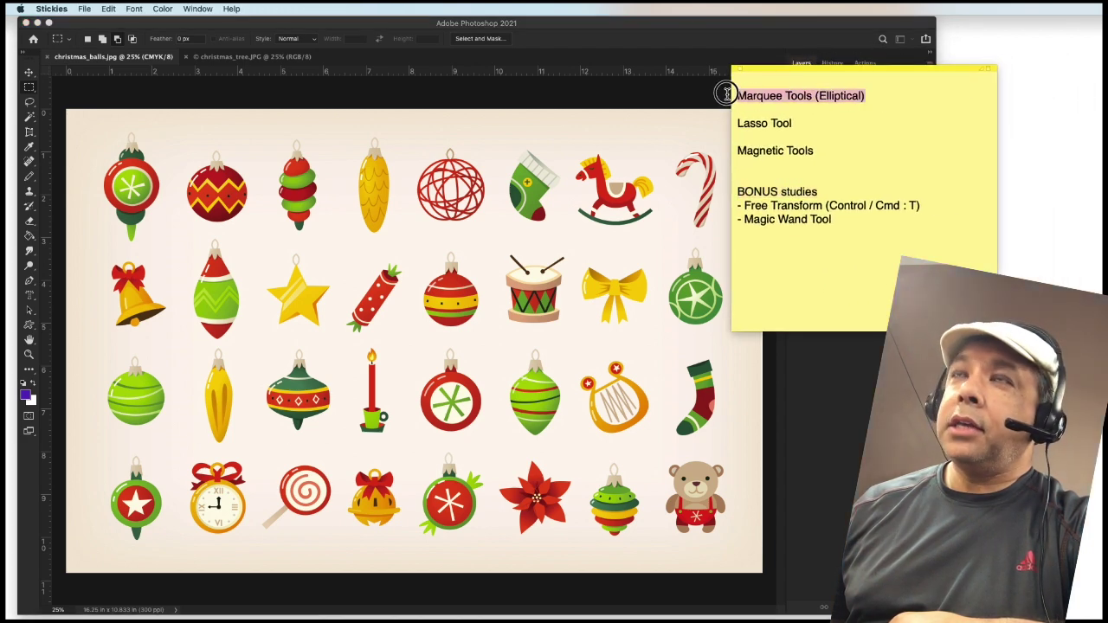
click(863, 97)
drag(861, 97, 818, 98)
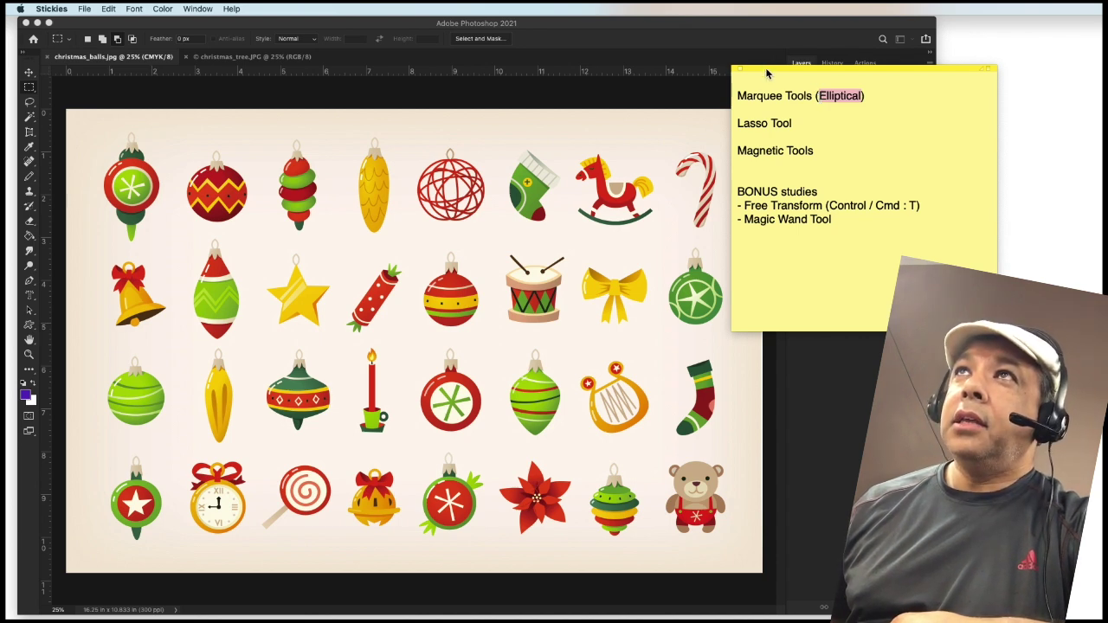
key(super+m)
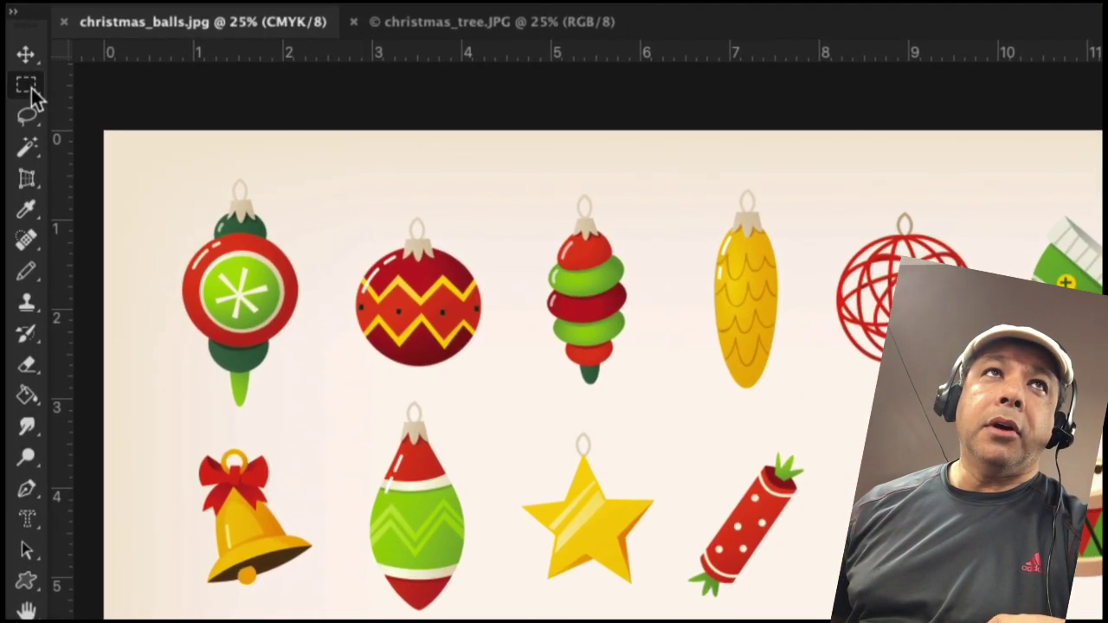
Select the first ornament in the top row of christmas_balls.jpg with the Elliptical Marquee Tool and copy it.
click(32, 90)
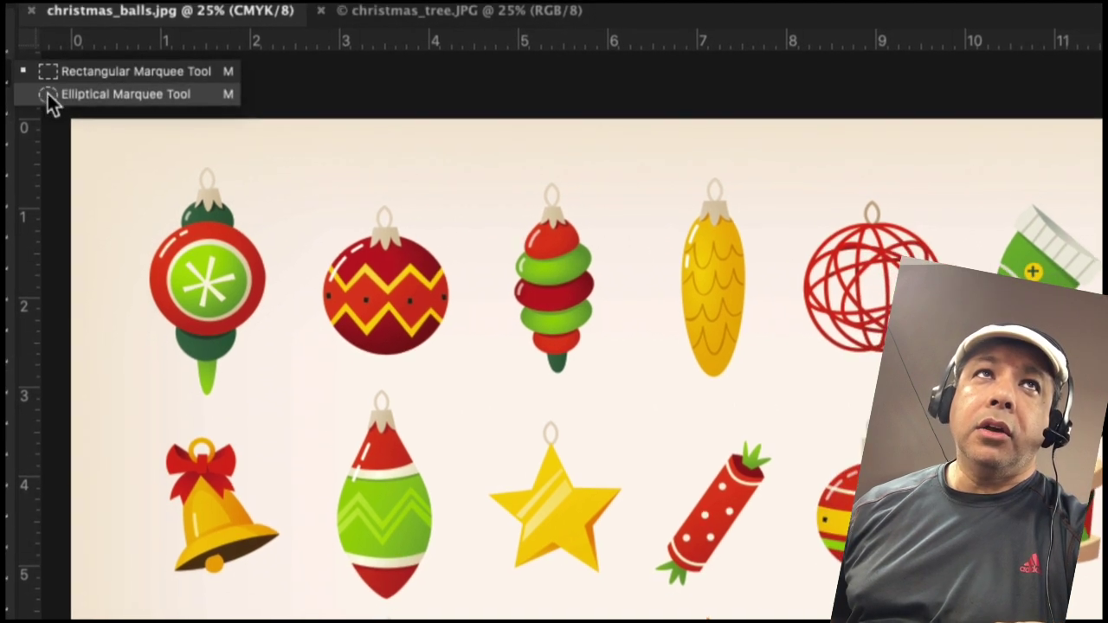
click(47, 94)
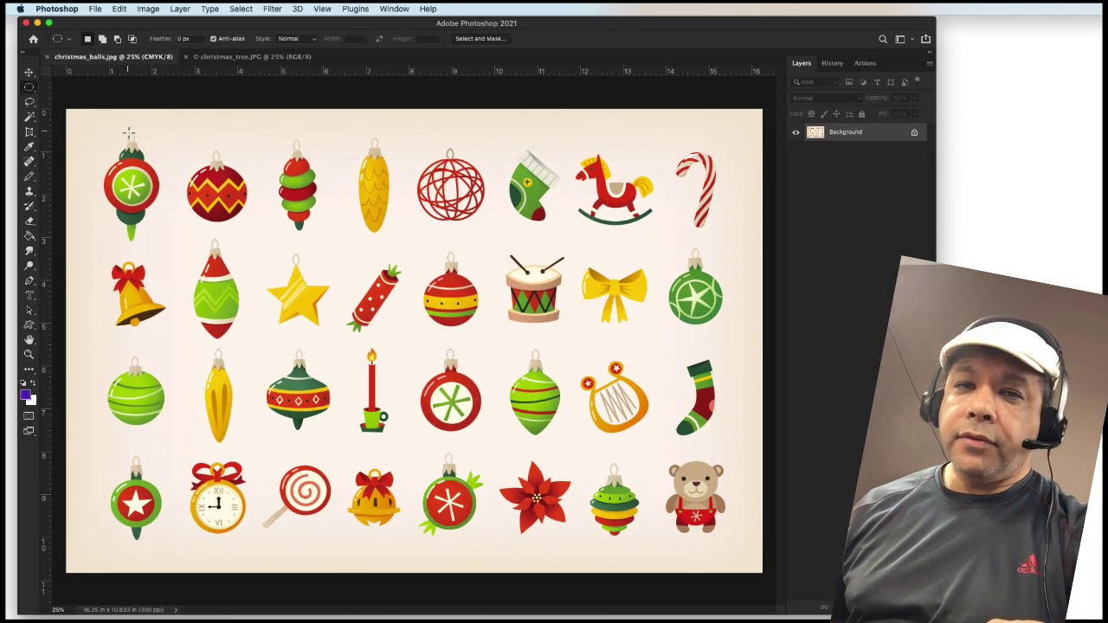
drag(101, 126, 161, 244)
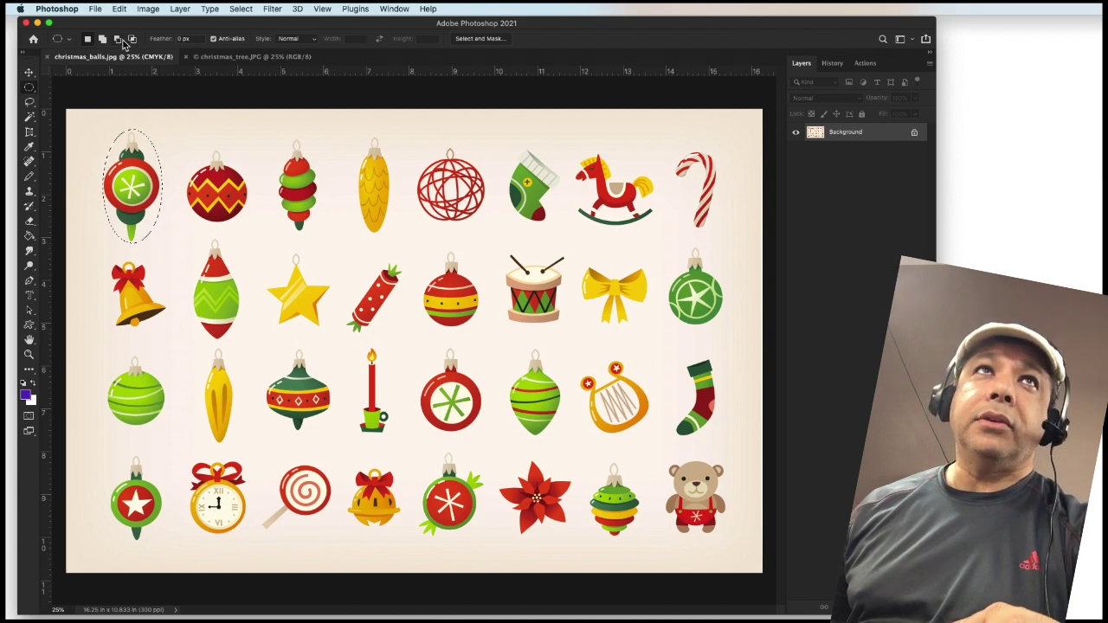
click(117, 10)
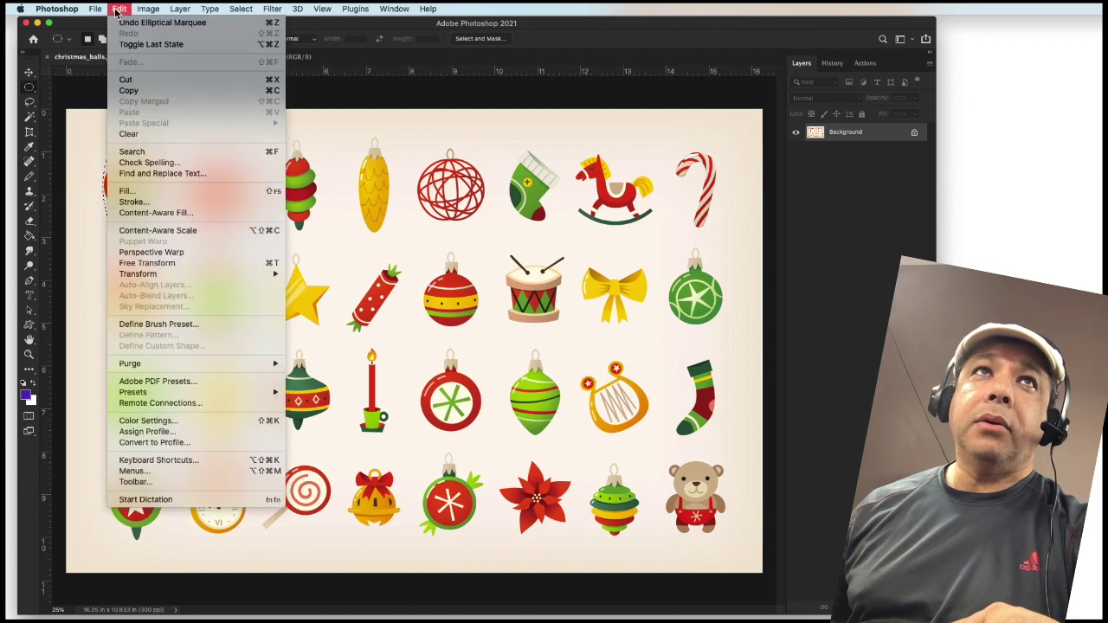
click(120, 95)
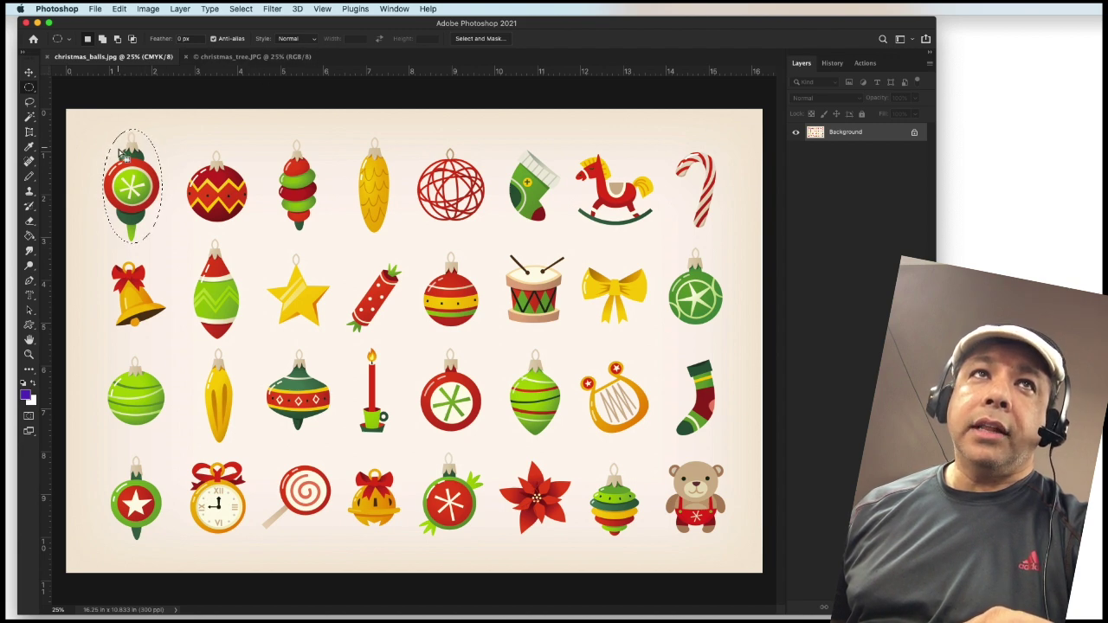
Paste the copied ornament into the christmas_tree.JPG document.
click(226, 58)
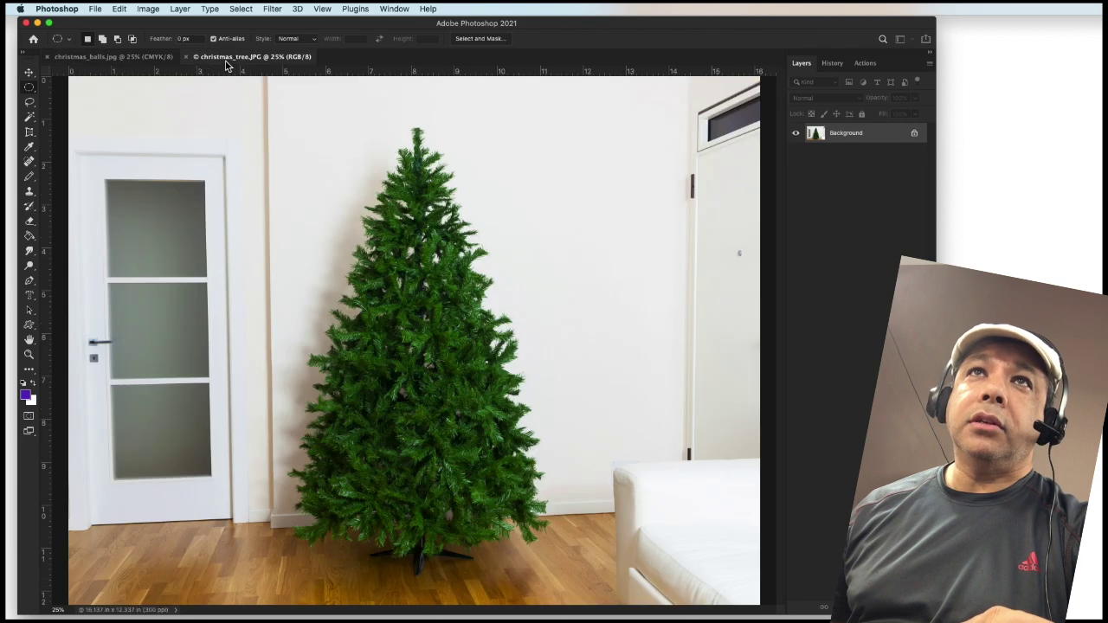
click(119, 9)
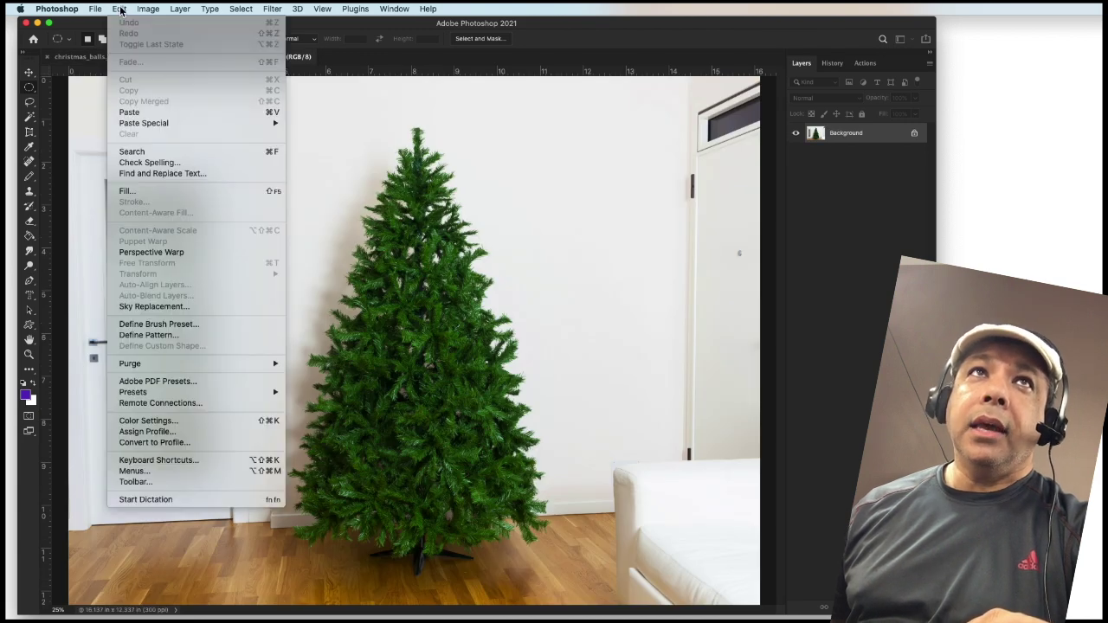
click(134, 112)
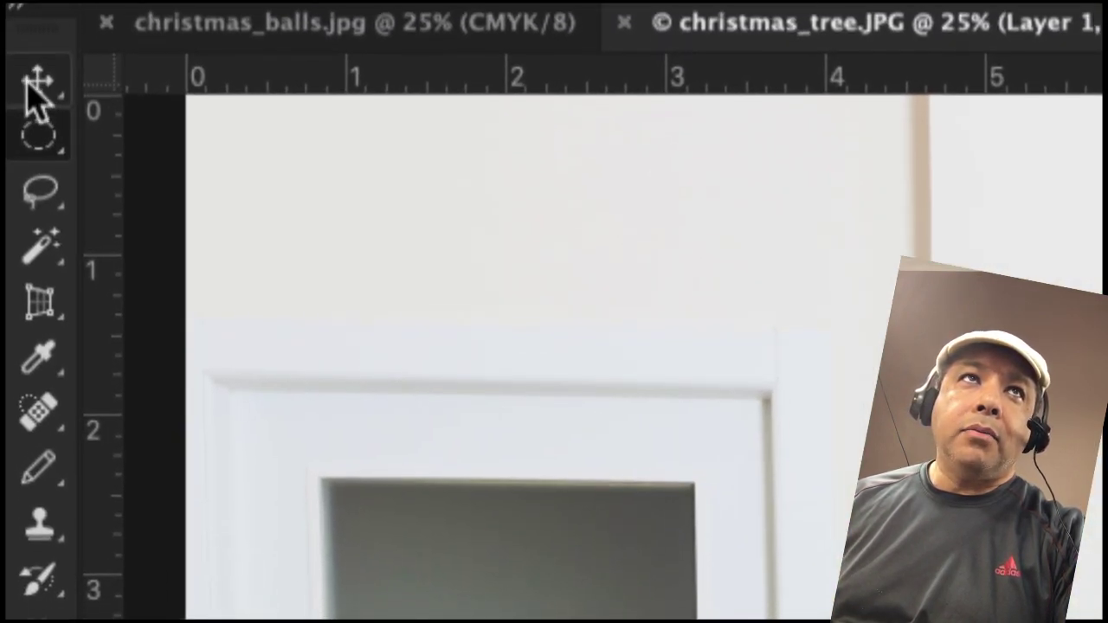
Select the cream background around the pasted ornament on Layer 1 with the Magic Wand Tool, delete it, and deselect.
click(39, 249)
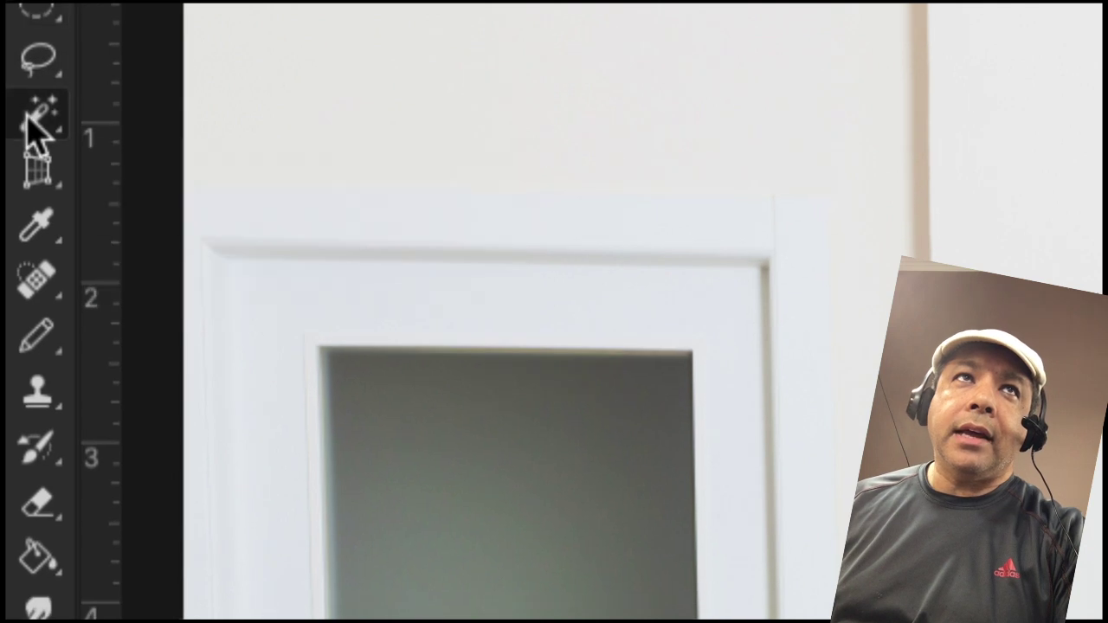
click(29, 119)
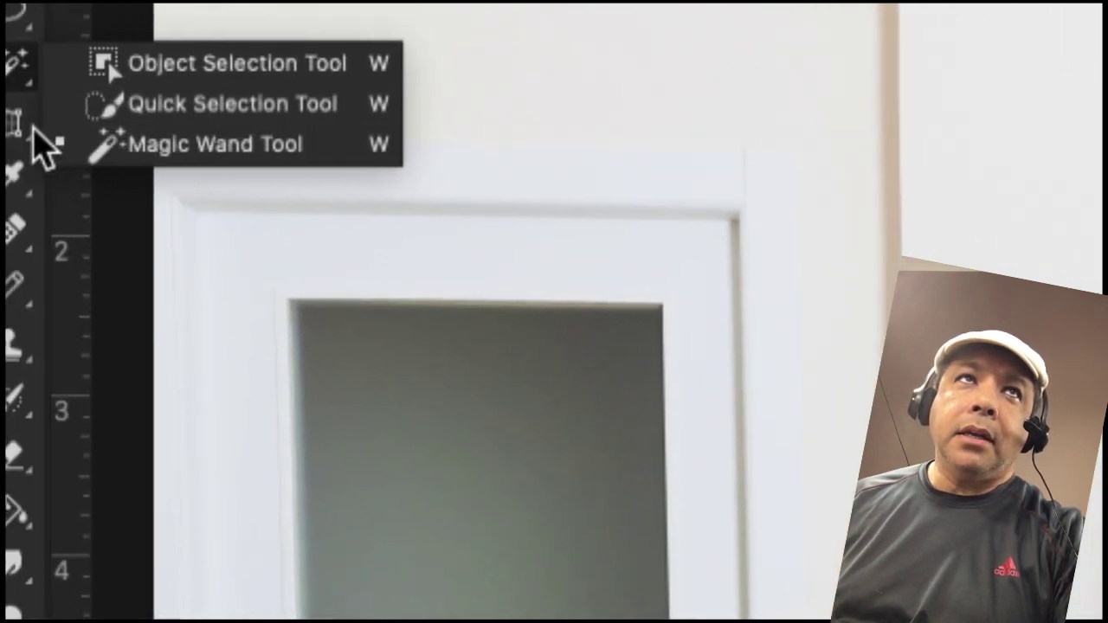
click(125, 144)
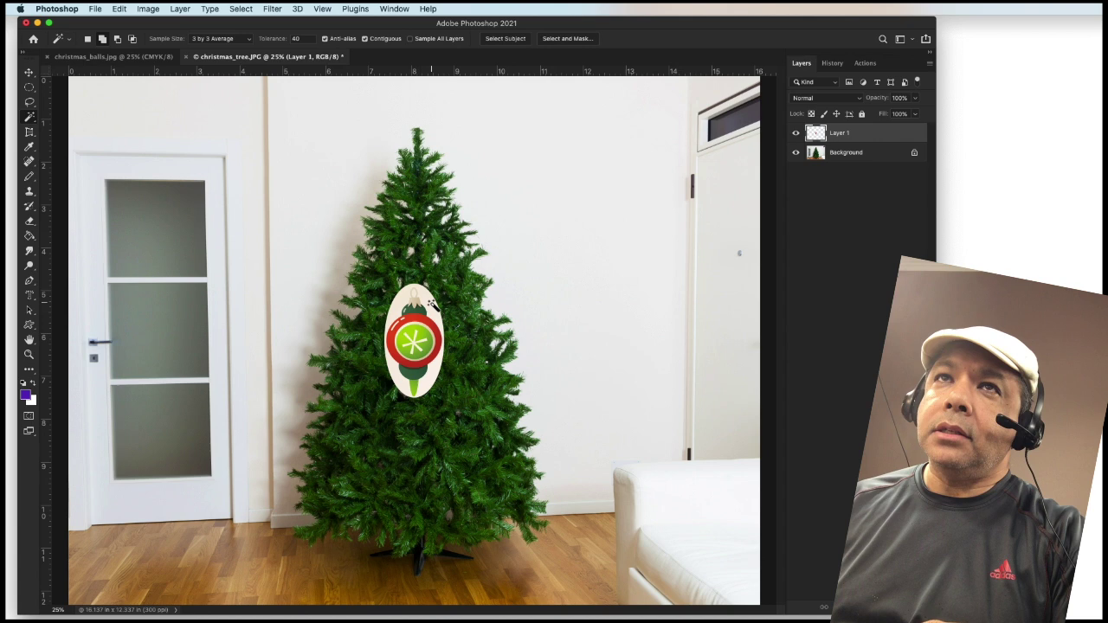
click(432, 305)
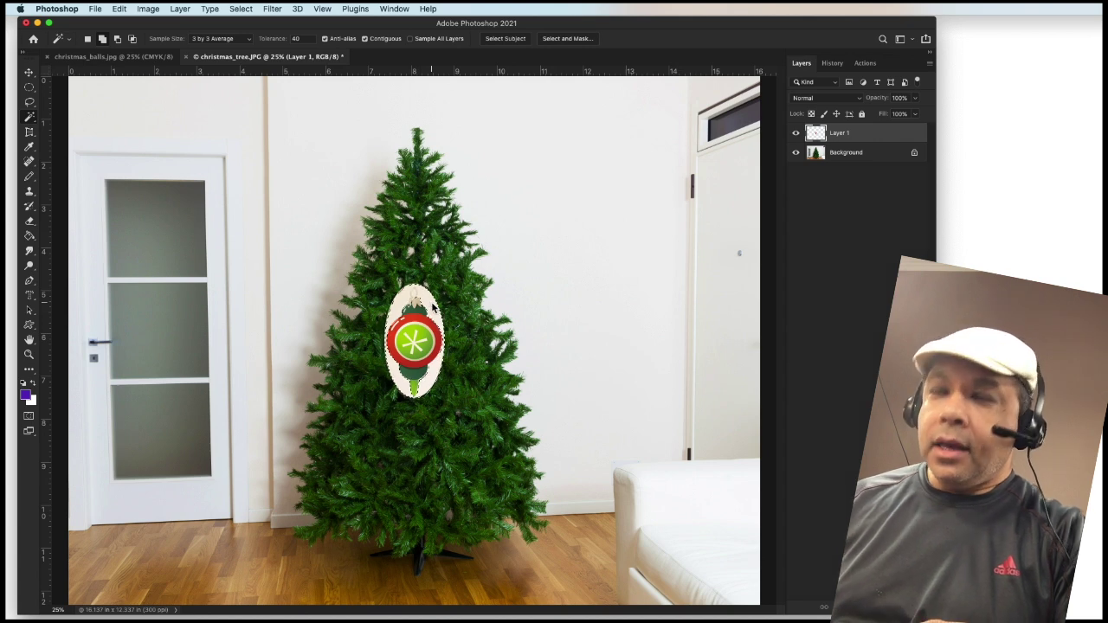
key(Delete)
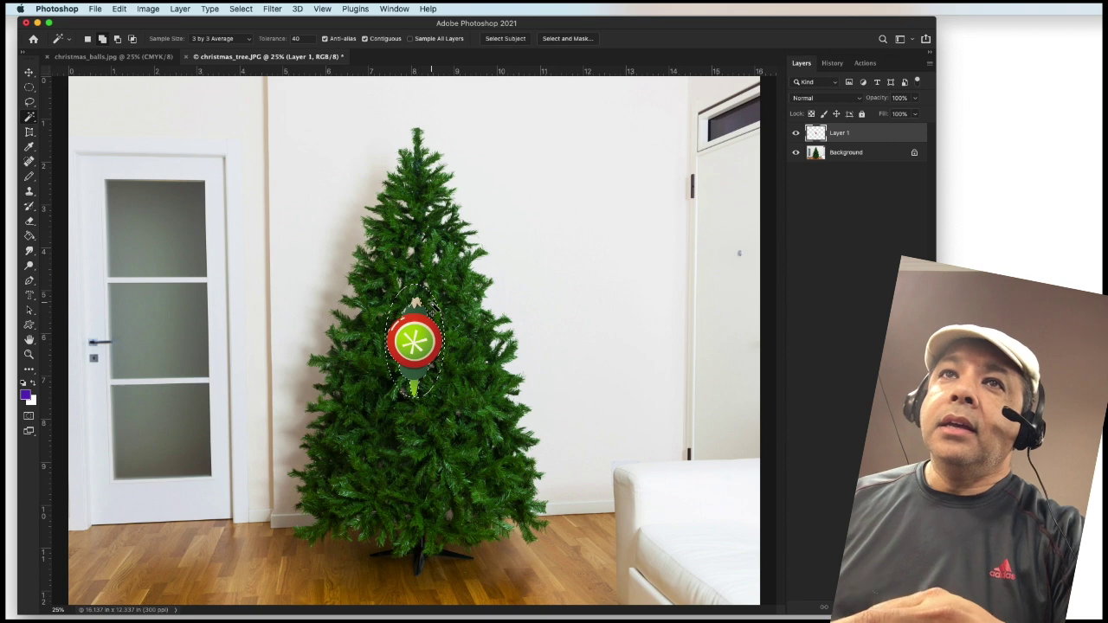
click(31, 89)
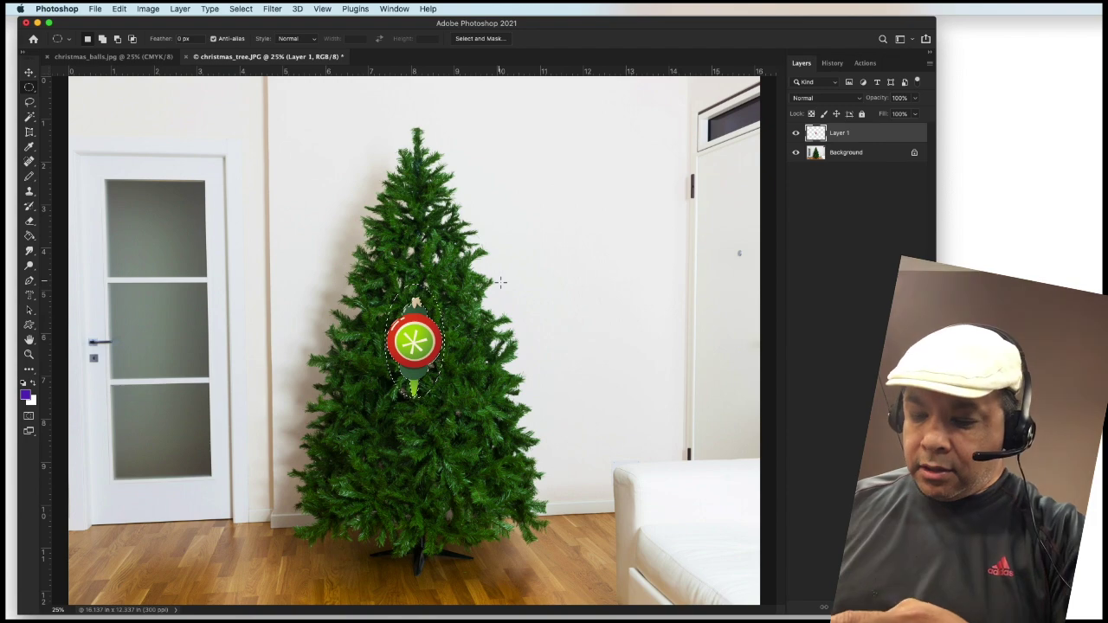
key(super+d)
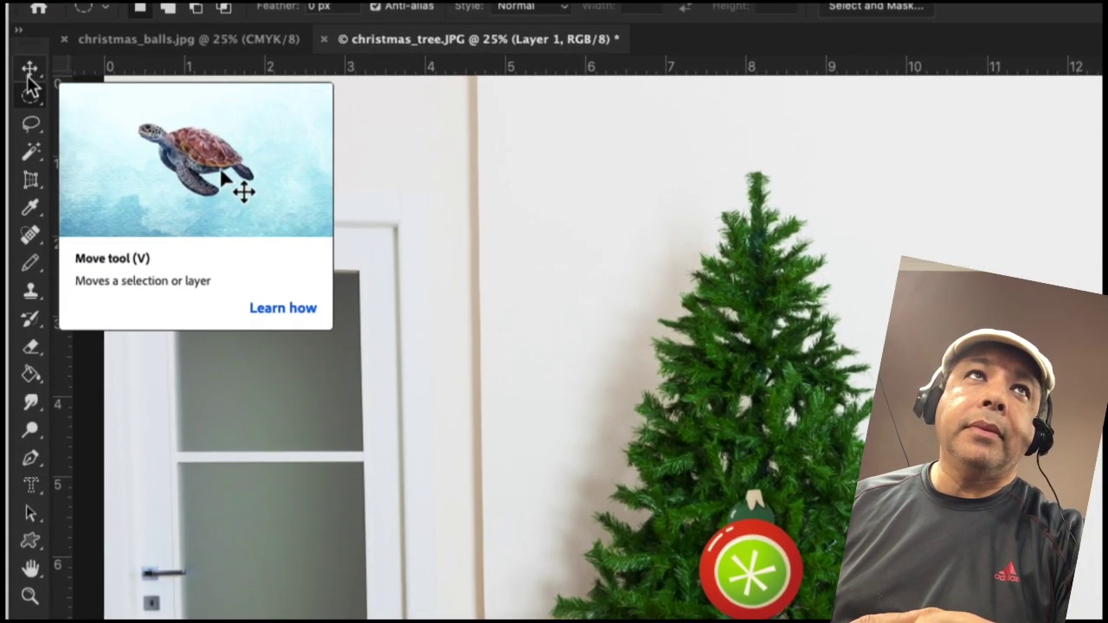
Scale the pasted ornament to about 31% and place it near the upper-left edge of the tree.
click(27, 78)
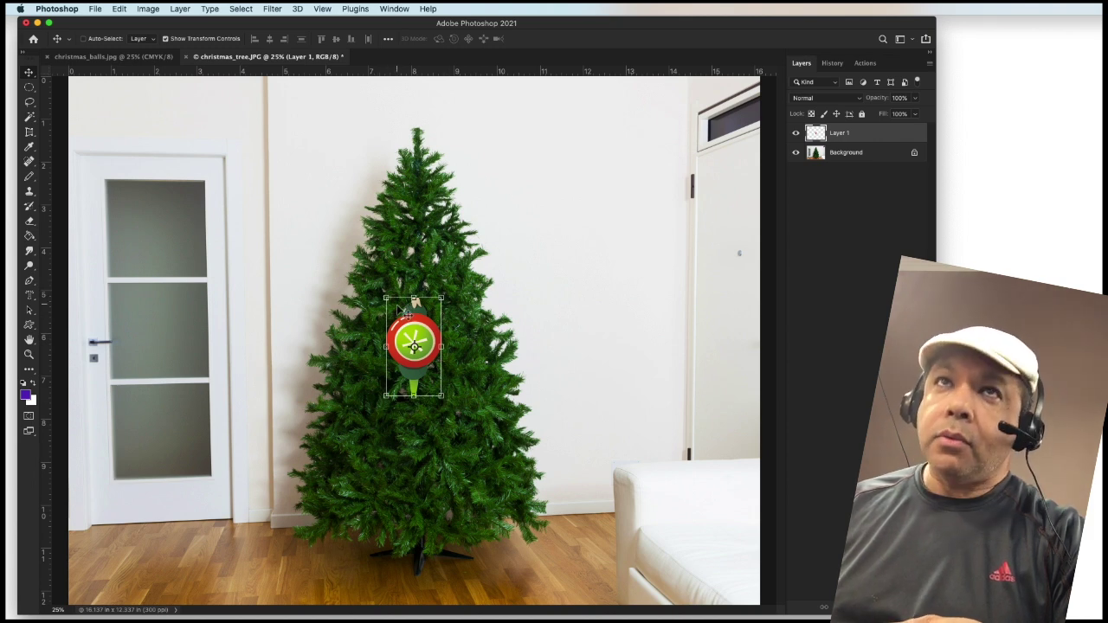
mouse_move(387, 298)
mouse_down()
mouse_move(407, 346)
mouse_move(389, 300)
mouse_up()
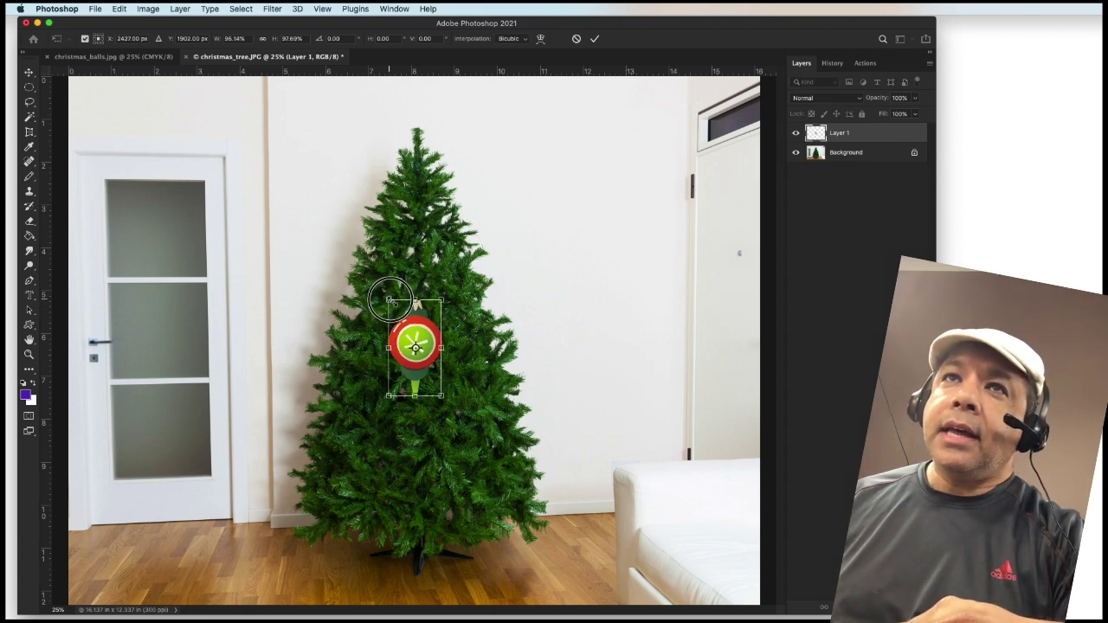
drag(364, 324, 382, 300)
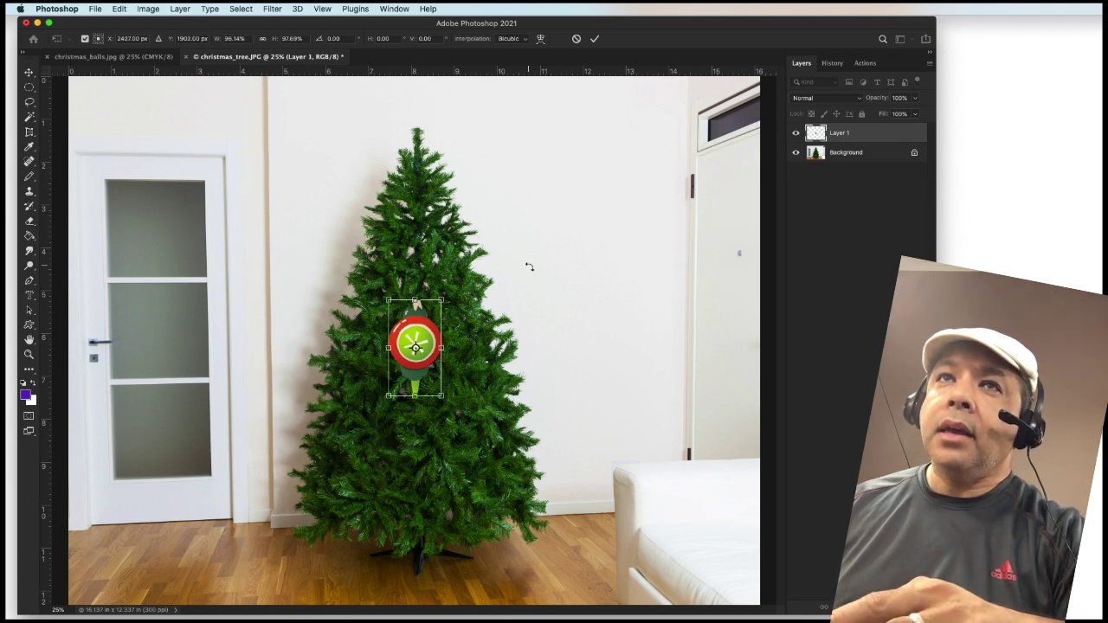
drag(380, 347, 388, 347)
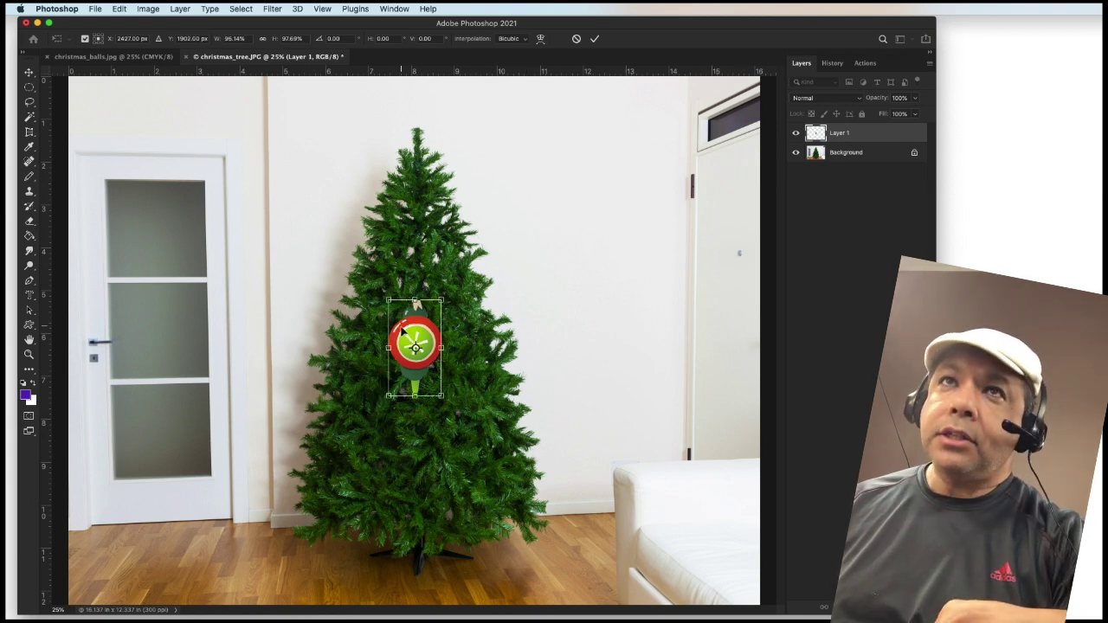
drag(388, 302, 374, 263)
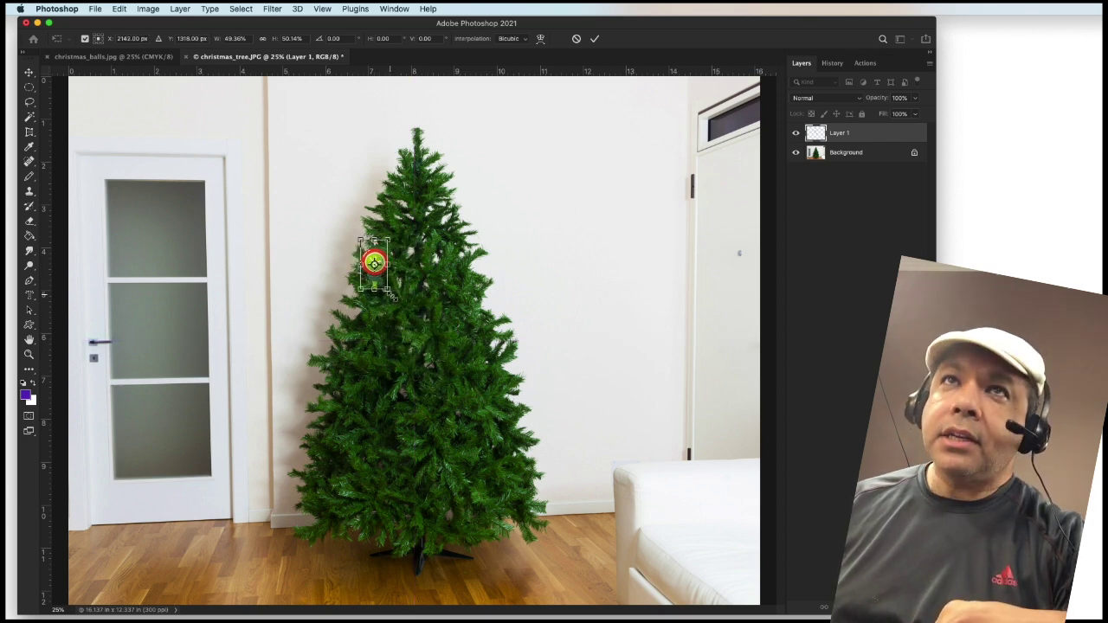
drag(391, 296, 379, 274)
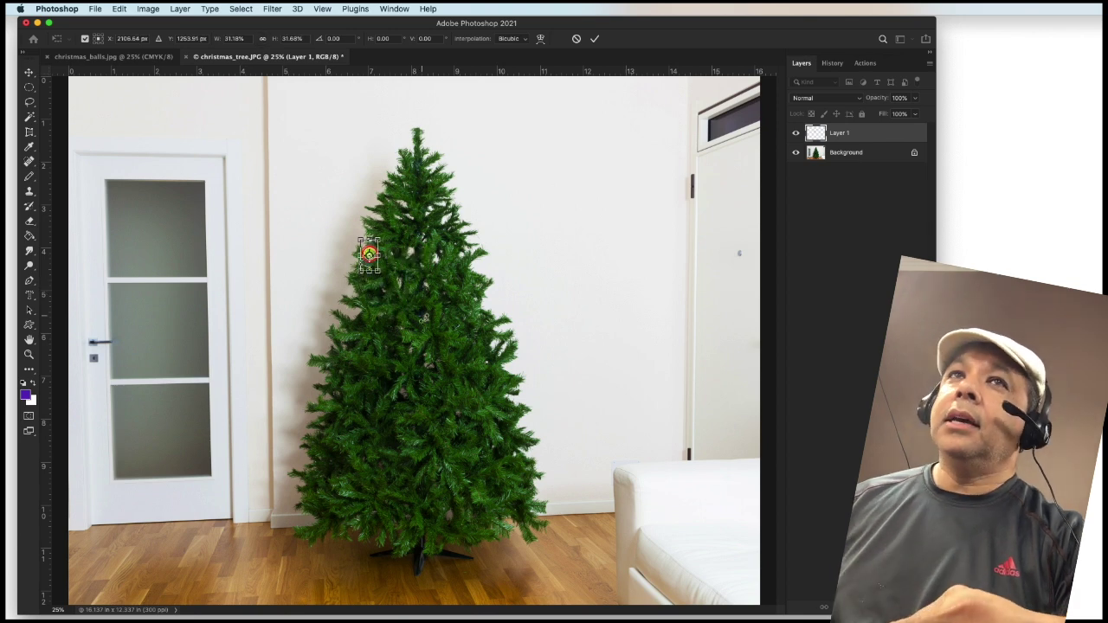
Select the red zigzag ball, second in the top row of christmas_balls.jpg, with the Elliptical Marquee Tool and copy it.
click(29, 90)
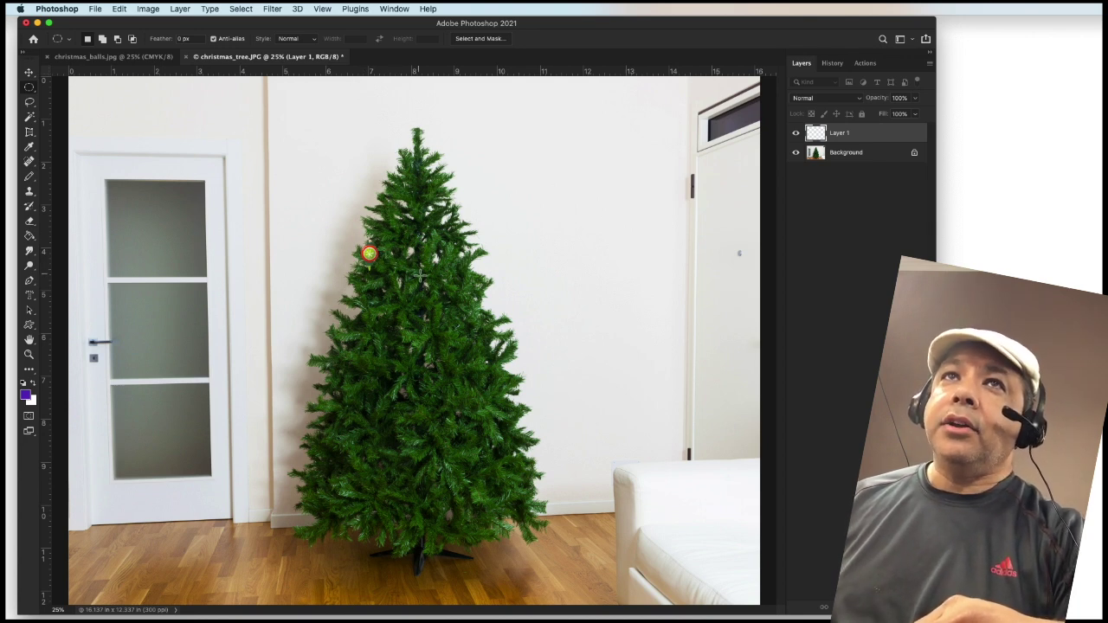
click(116, 57)
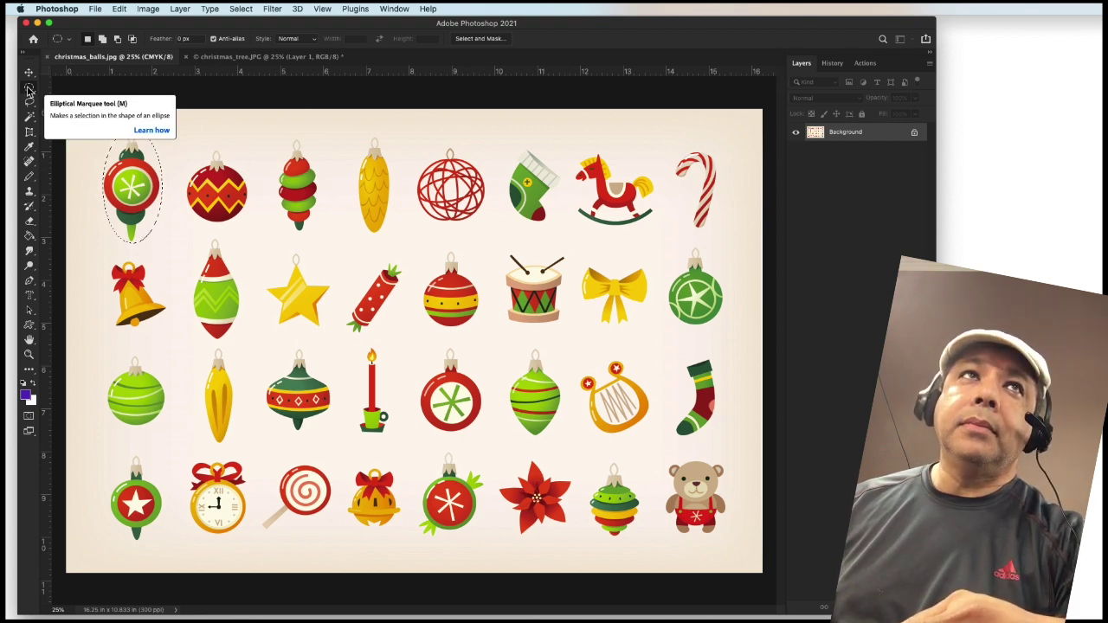
click(199, 153)
drag(183, 149, 256, 226)
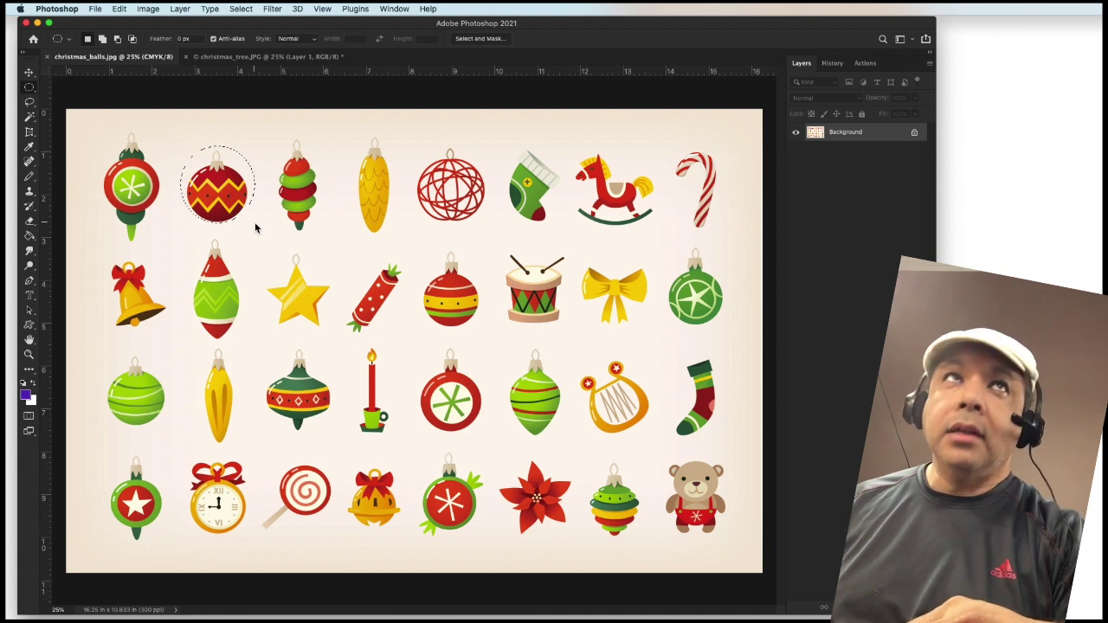
click(120, 9)
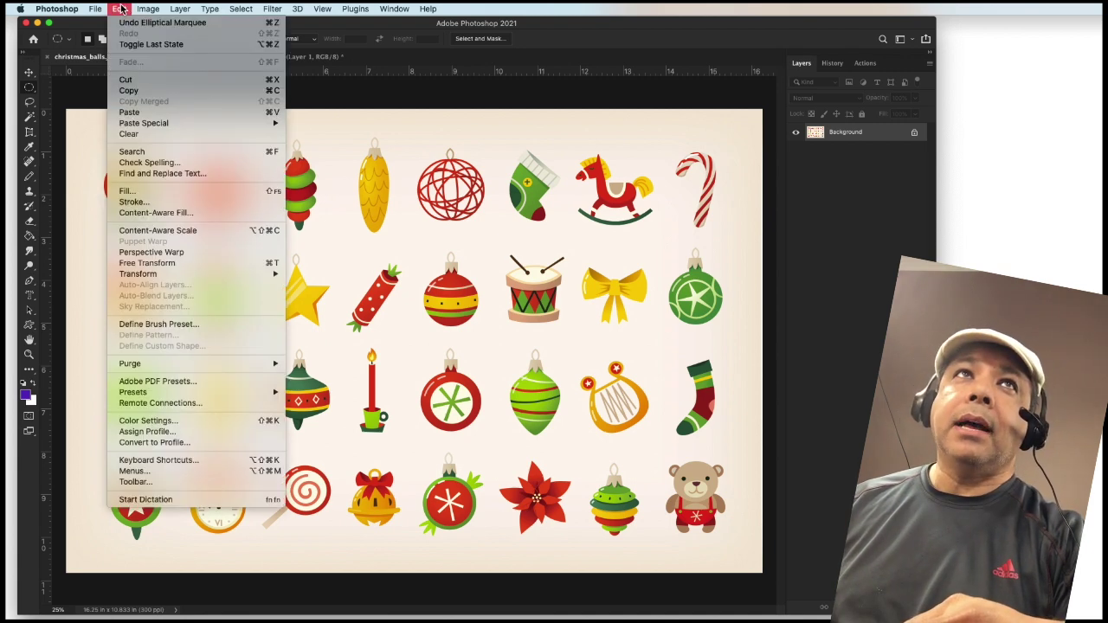
click(137, 90)
Paste the copied red zigzag ball into the christmas_tree.JPG document.
click(245, 57)
key(super+v)
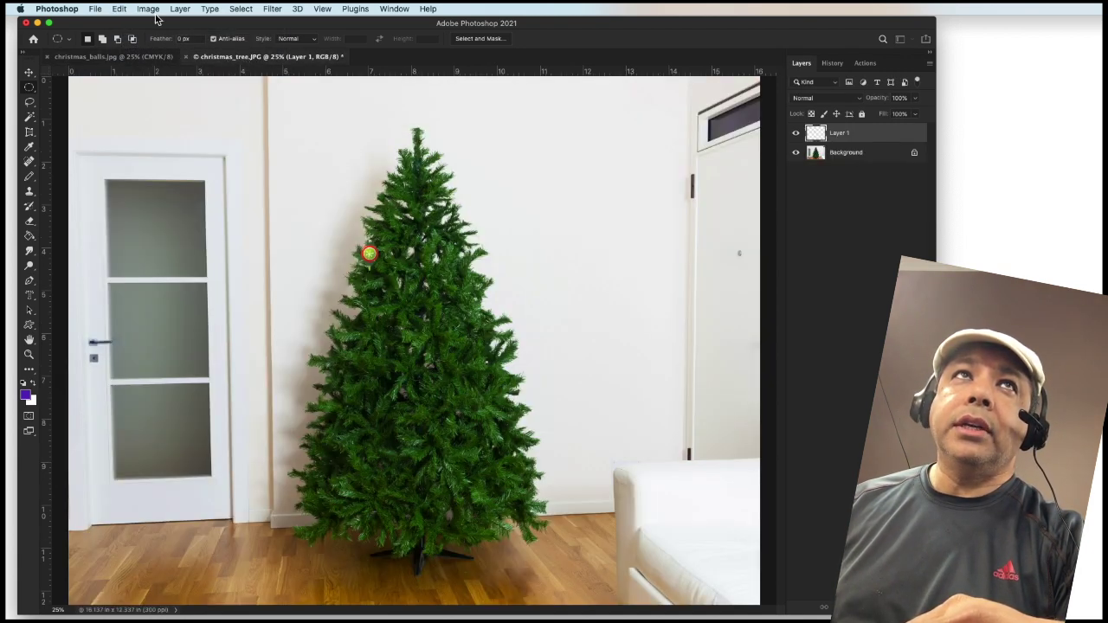
click(120, 9)
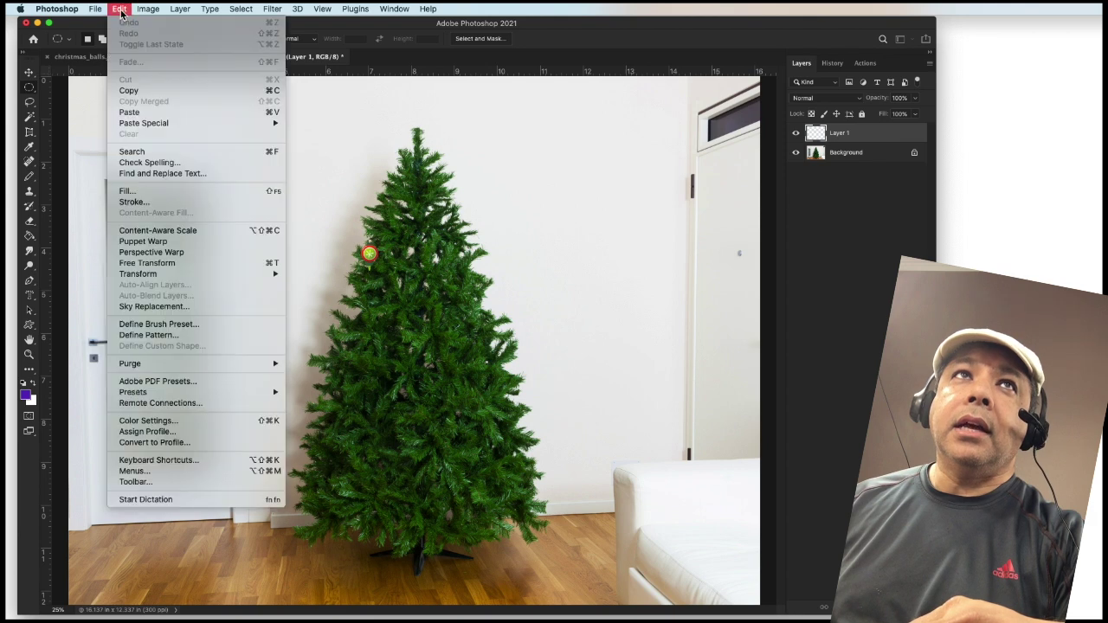
click(129, 113)
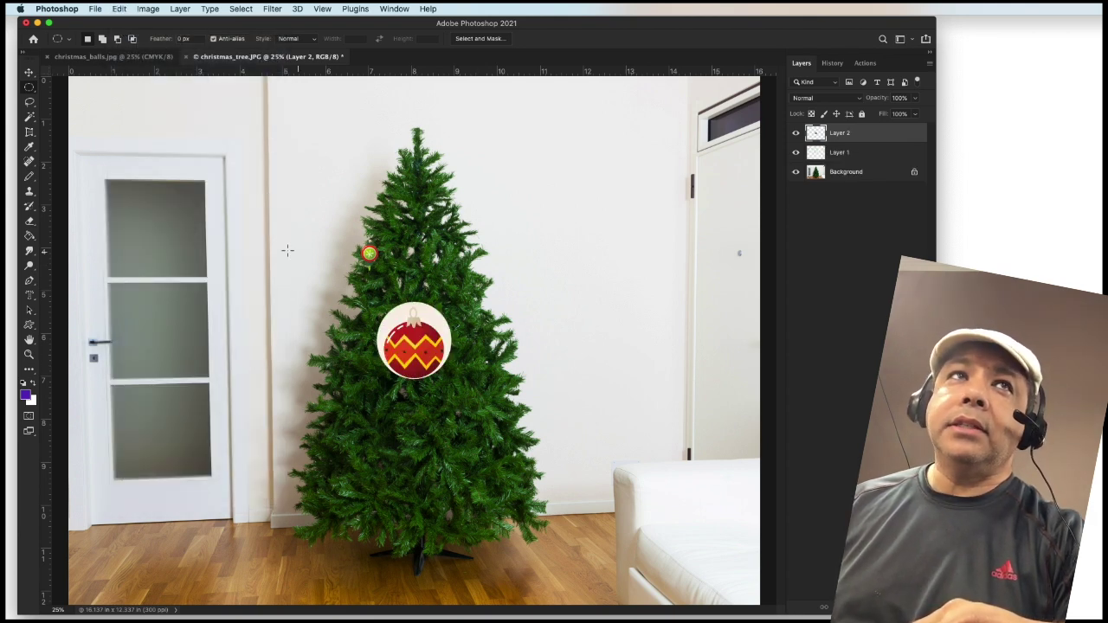
Remove the cream background around the red zigzag ball using the Magic Wand Tool and clear the selection.
click(29, 118)
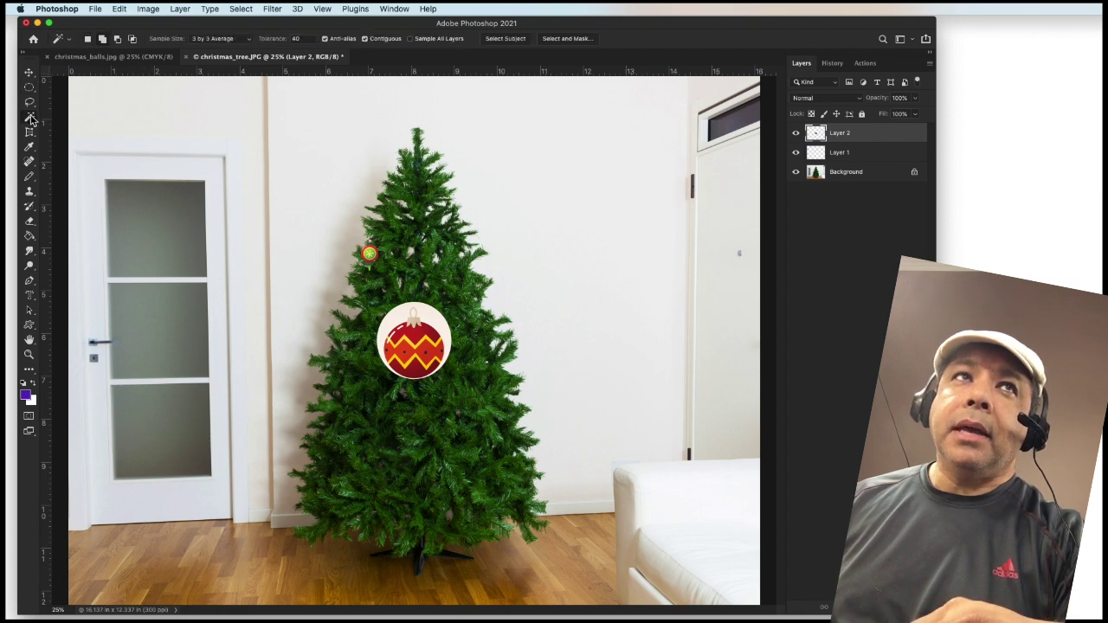
click(436, 320)
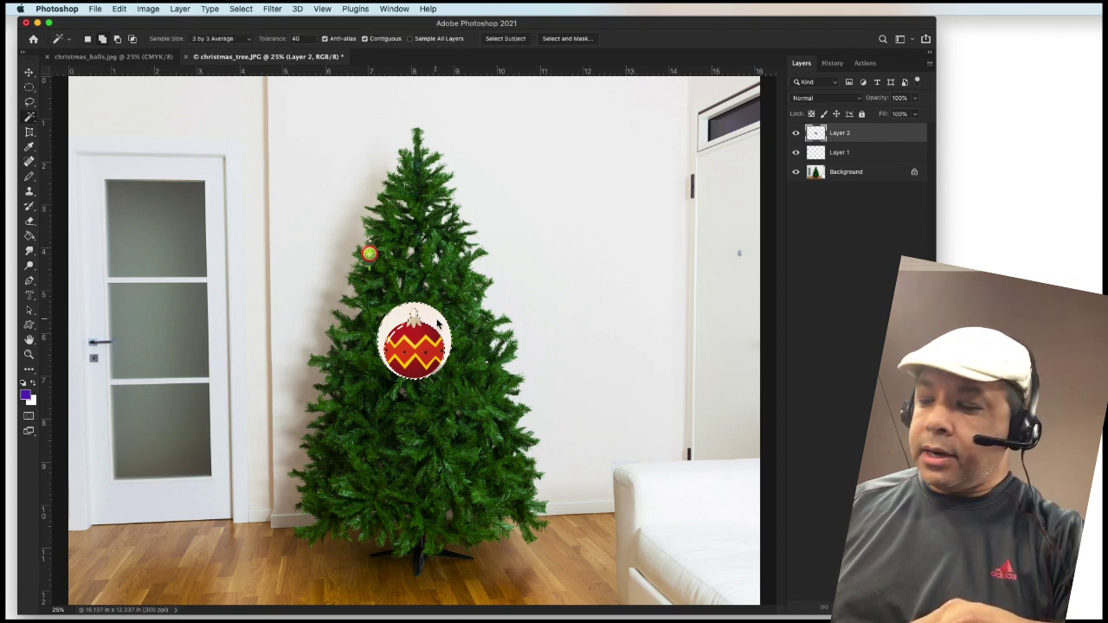
key(Delete)
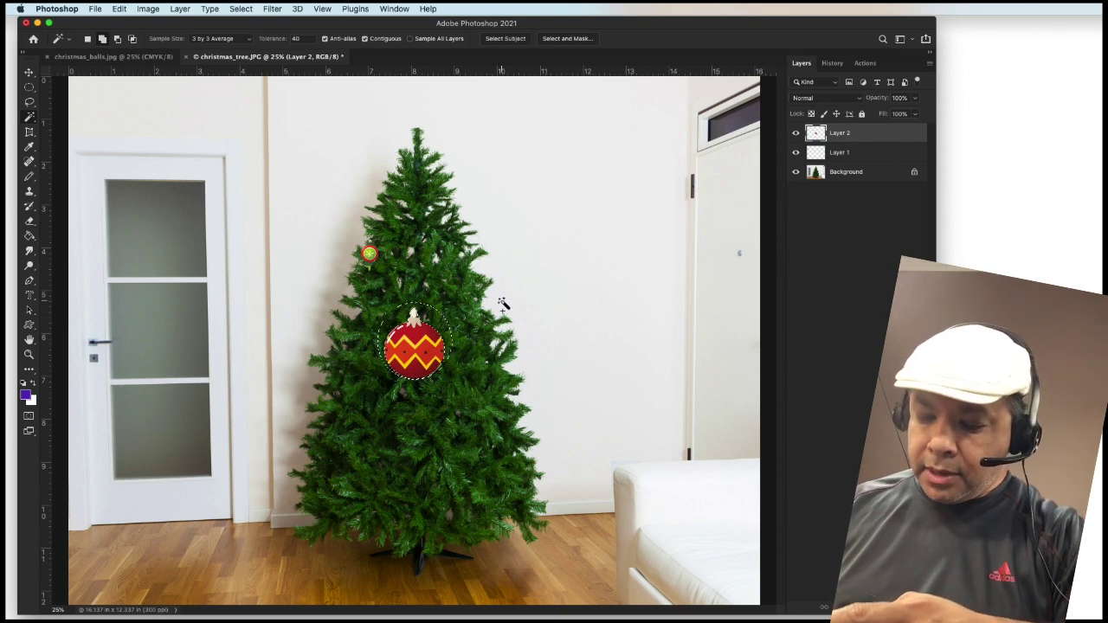
key(super+d)
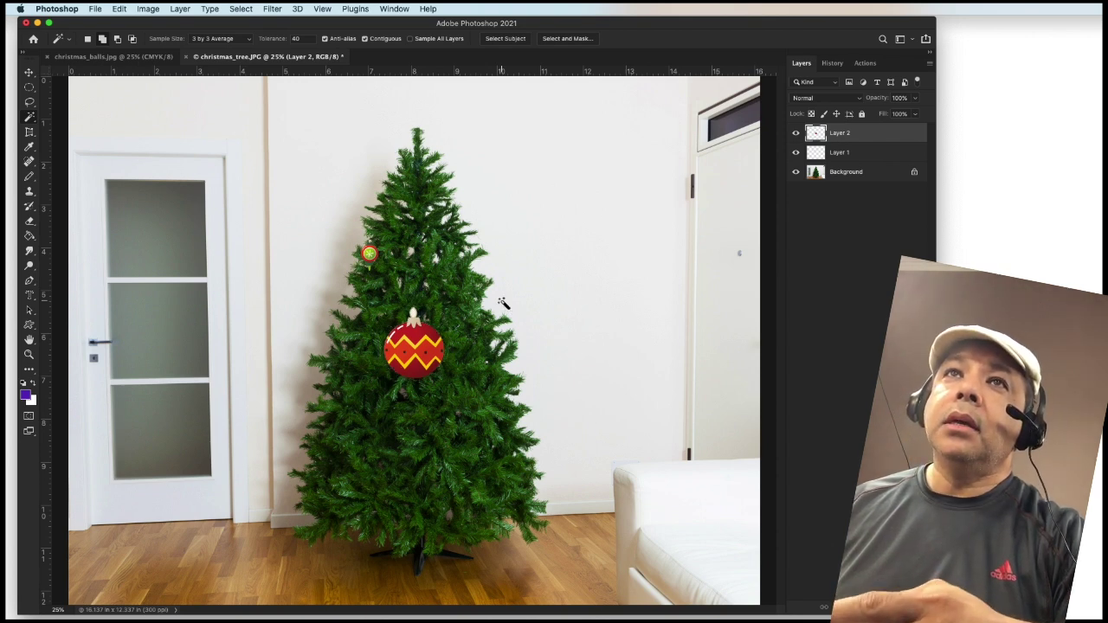
Scale the red zigzag ball to about 38% and place it on the lower-left part of the tree.
click(30, 74)
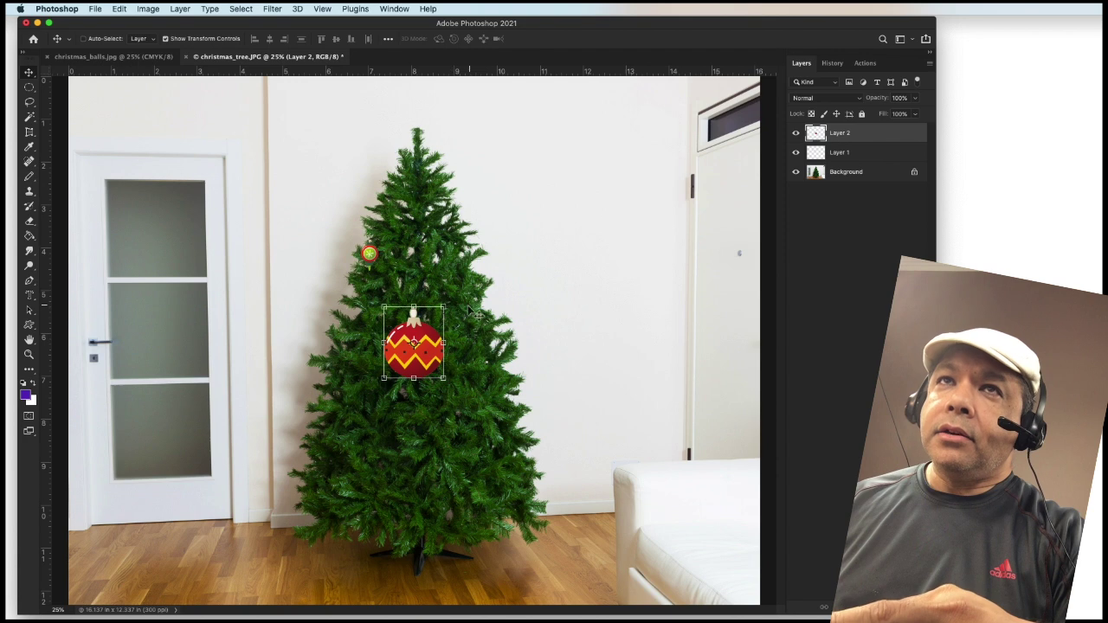
drag(445, 307, 365, 371)
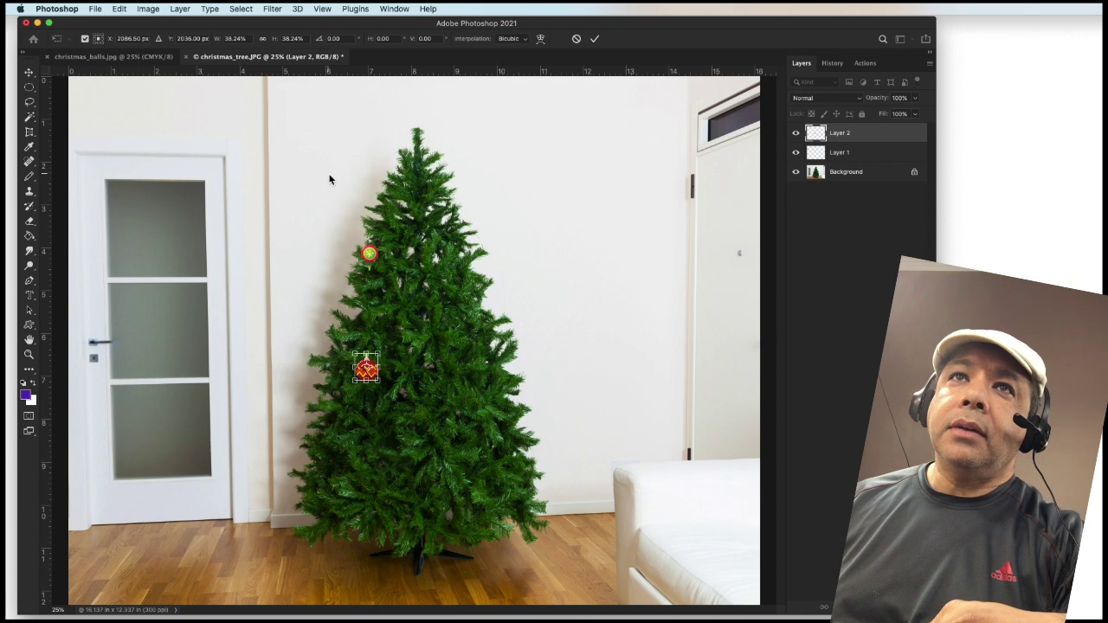
key(Return)
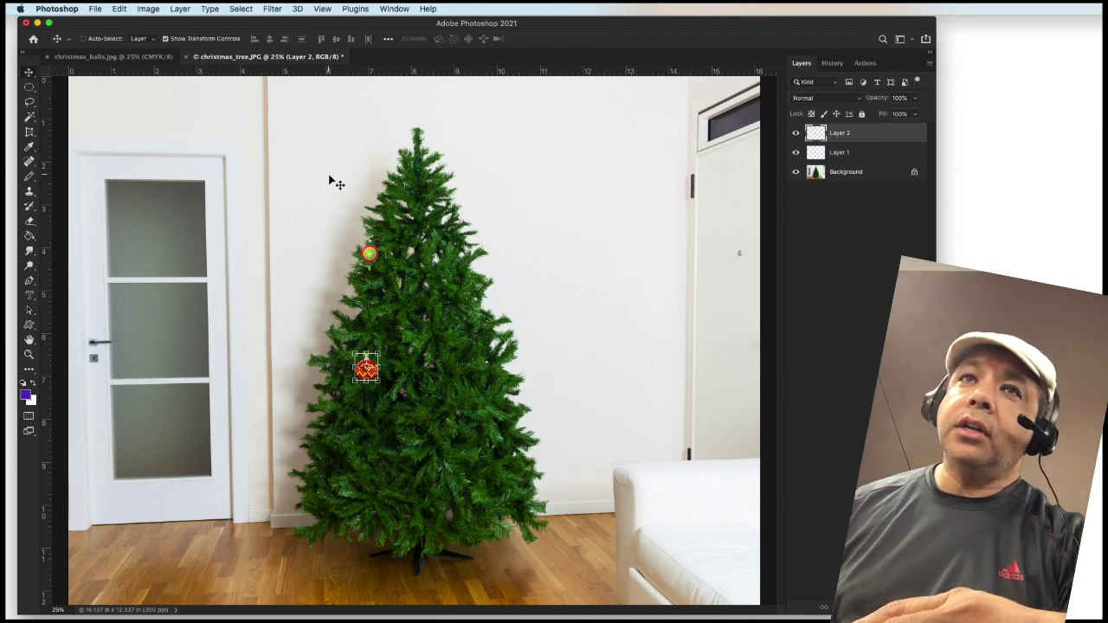
drag(336, 182, 344, 209)
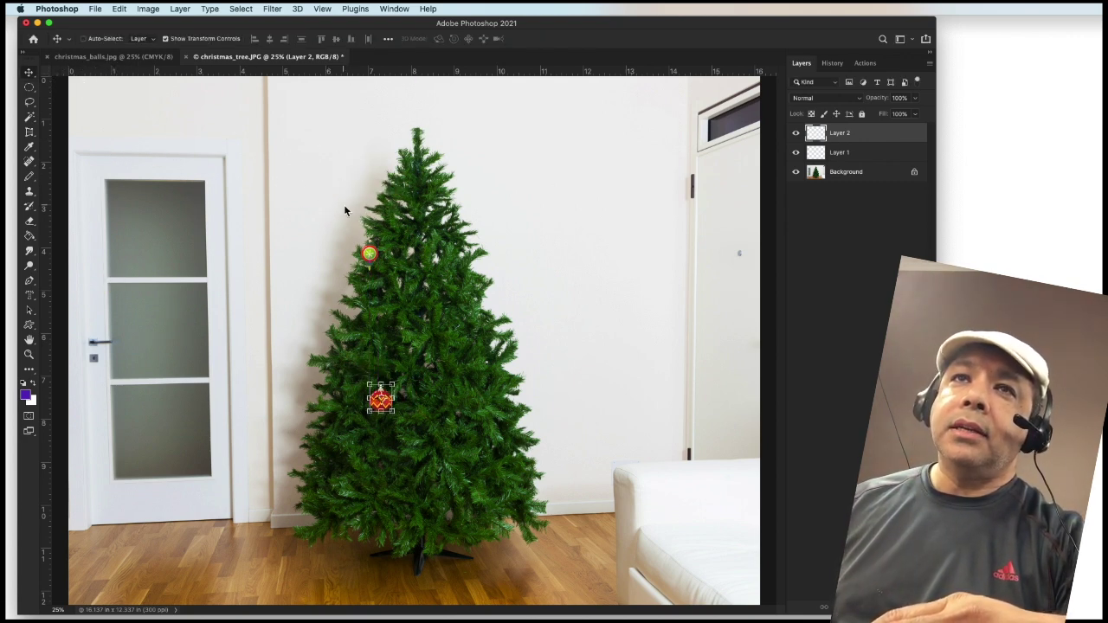
Select the second ornament in the second row of christmas_balls.jpg with an elliptical marquee and trim the selection closely using the Lasso Tool in subtract mode.
click(28, 89)
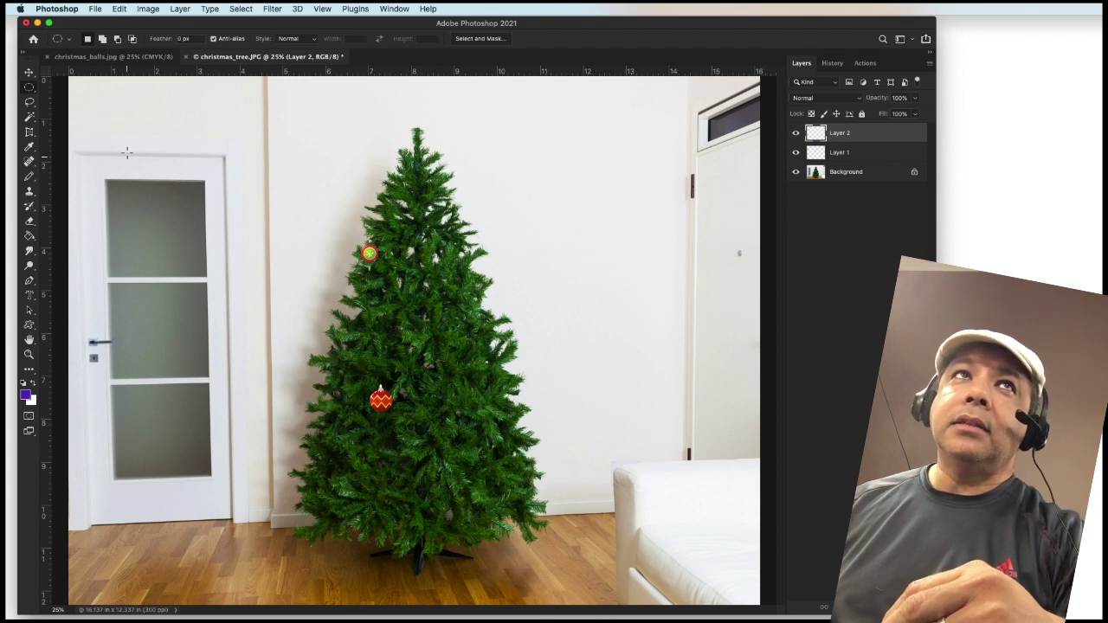
click(120, 58)
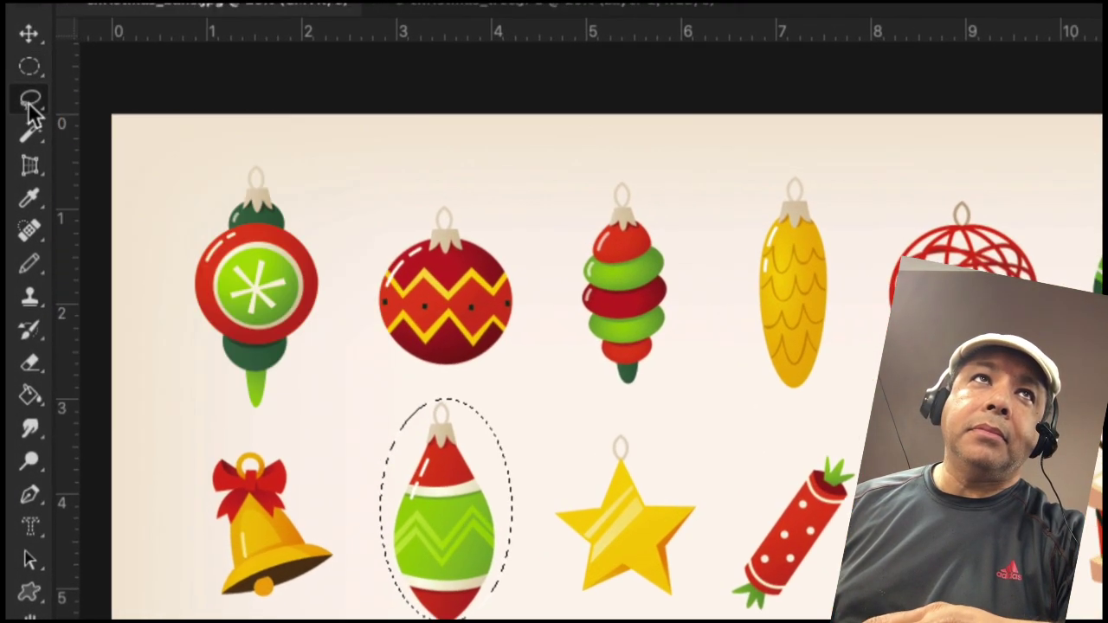
click(29, 102)
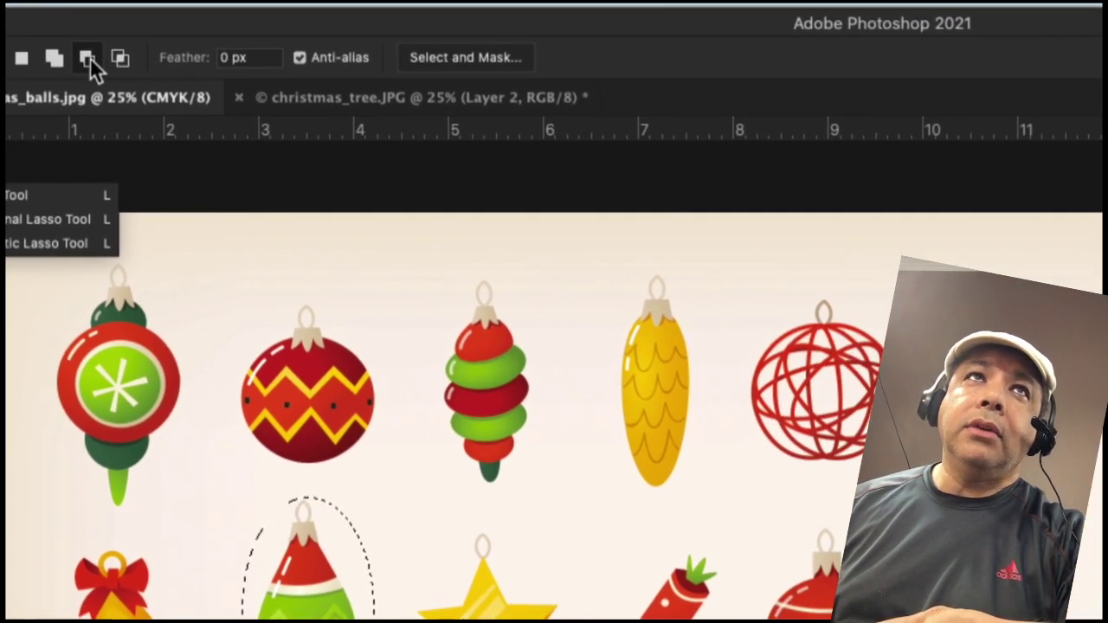
click(90, 57)
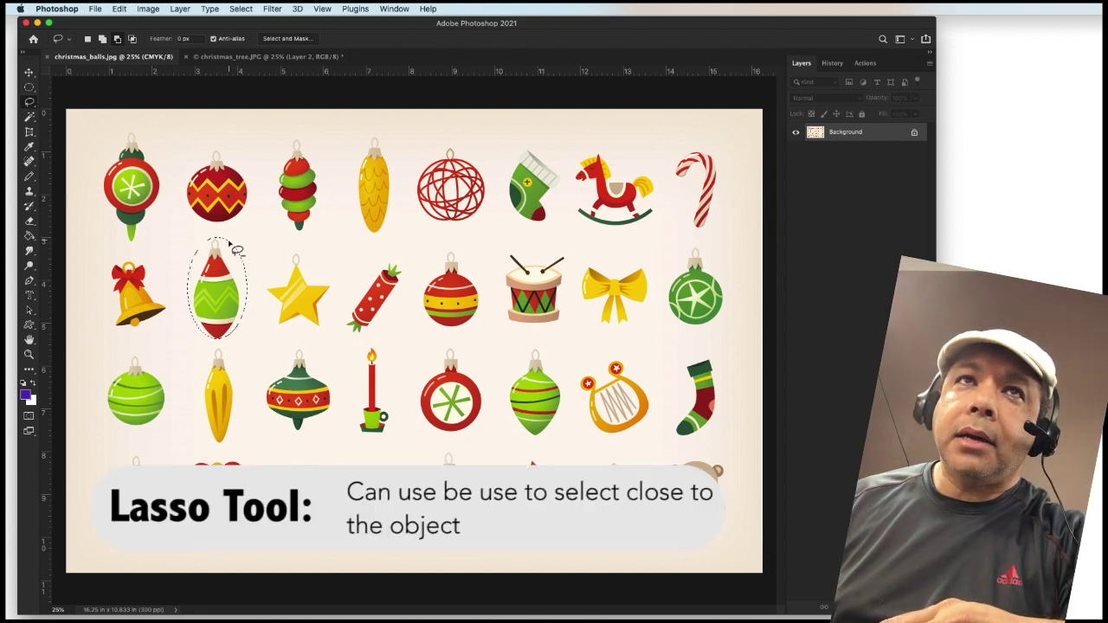
mouse_move(223, 245)
mouse_down()
mouse_move(216, 237)
mouse_move(241, 308)
mouse_move(229, 345)
mouse_move(250, 310)
mouse_move(252, 269)
mouse_move(229, 229)
mouse_up()
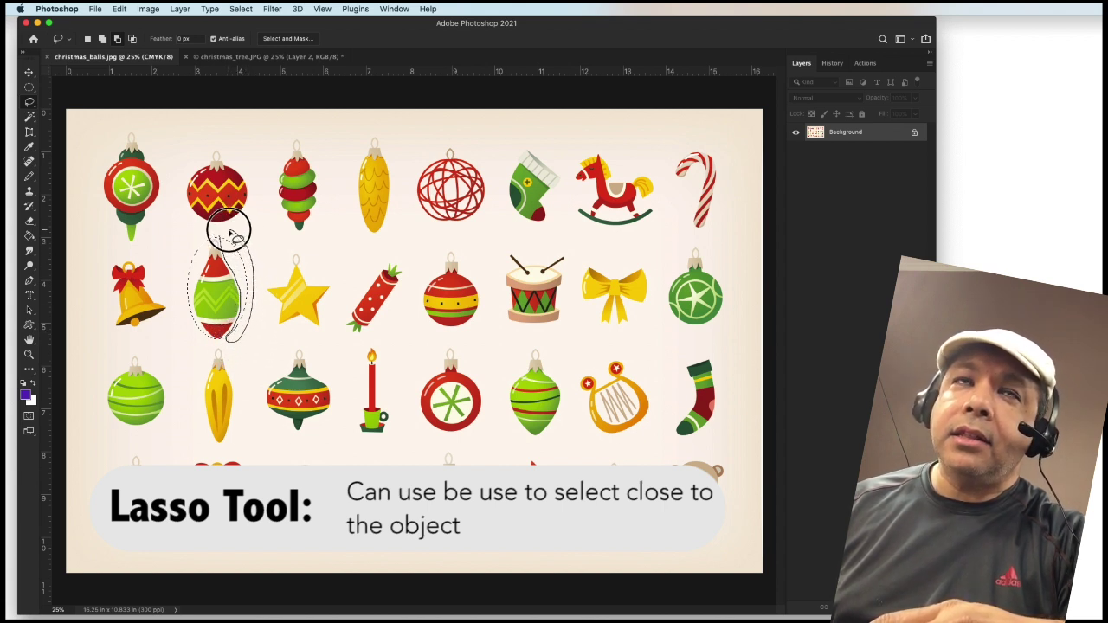
drag(230, 234, 225, 232)
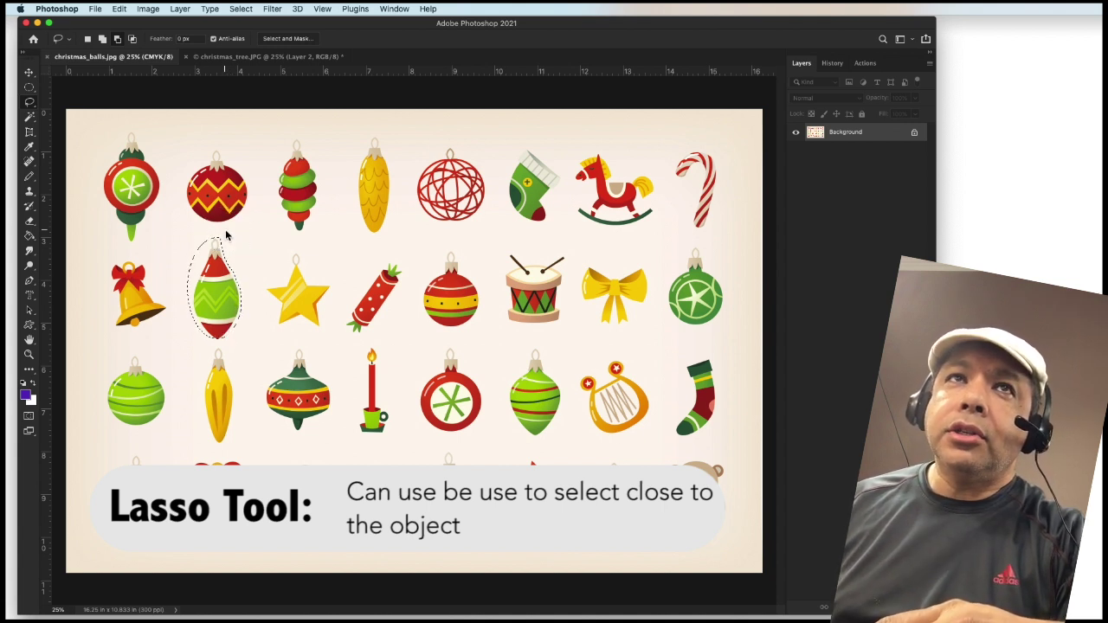
mouse_move(220, 239)
mouse_down()
mouse_move(207, 235)
mouse_move(193, 285)
mouse_move(203, 327)
mouse_move(185, 321)
mouse_move(173, 292)
mouse_move(173, 250)
mouse_up()
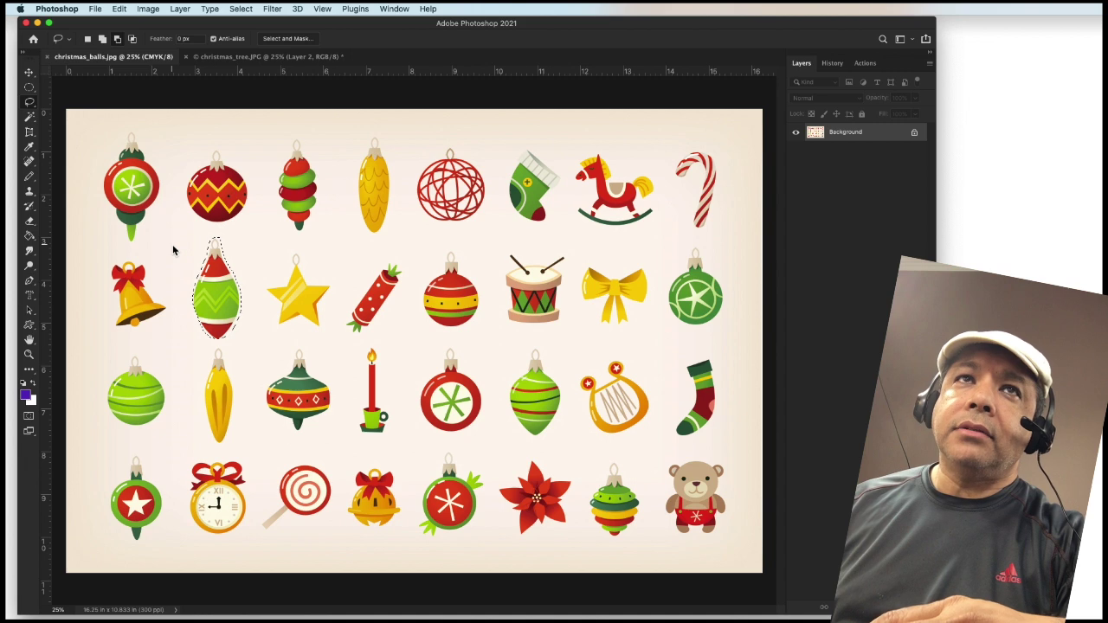
Trim the selection closer to the upper edges of the red and green teardrop ornament using the Lasso Tool in subtract mode.
drag(218, 235, 230, 274)
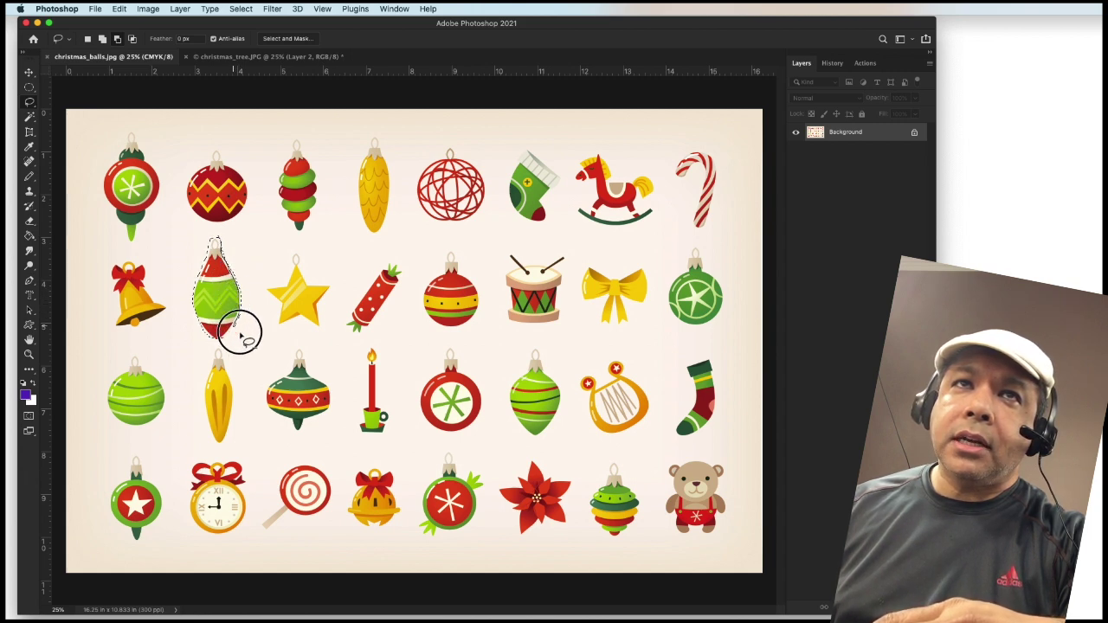
Copy the selected red and green teardrop ornament and paste it into the christmas_tree.JPG document.
click(96, 11)
mouse_move(120, 10)
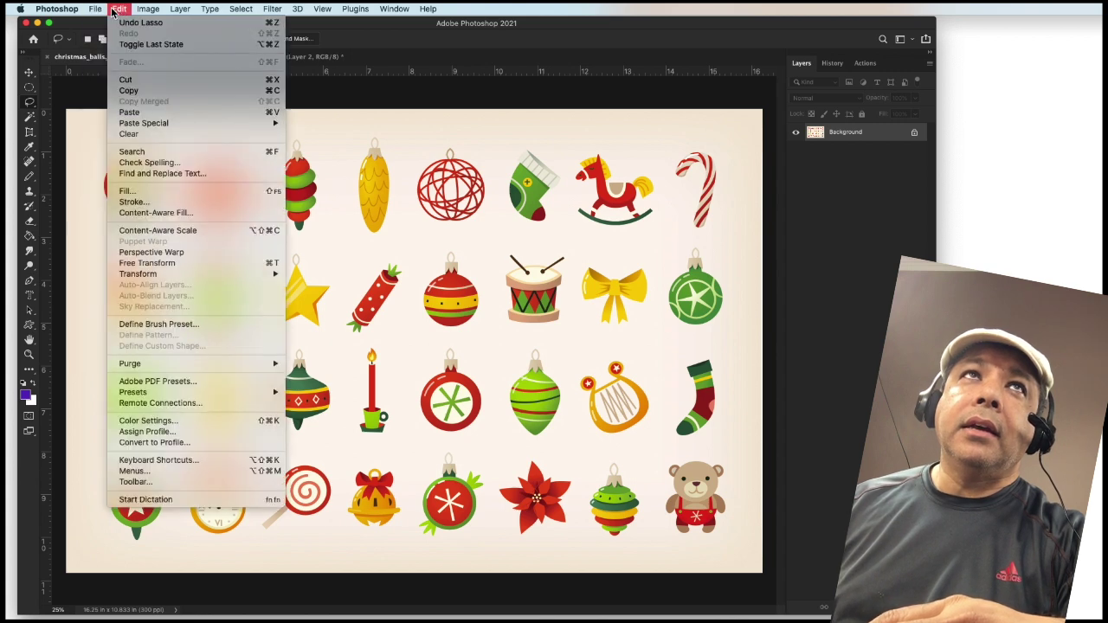
click(130, 90)
click(225, 57)
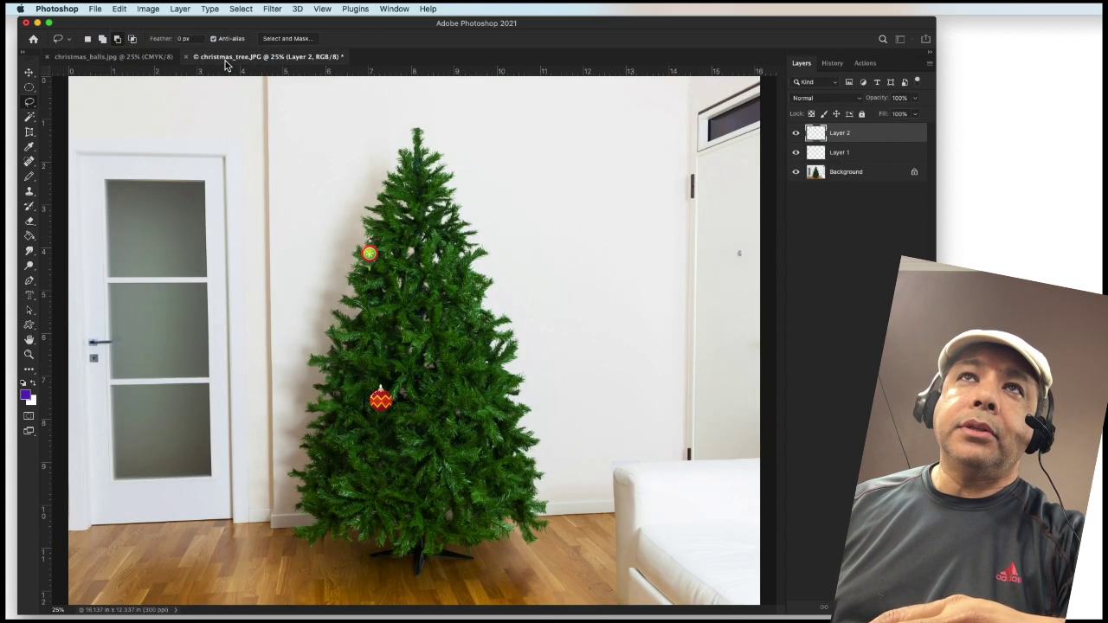
click(120, 10)
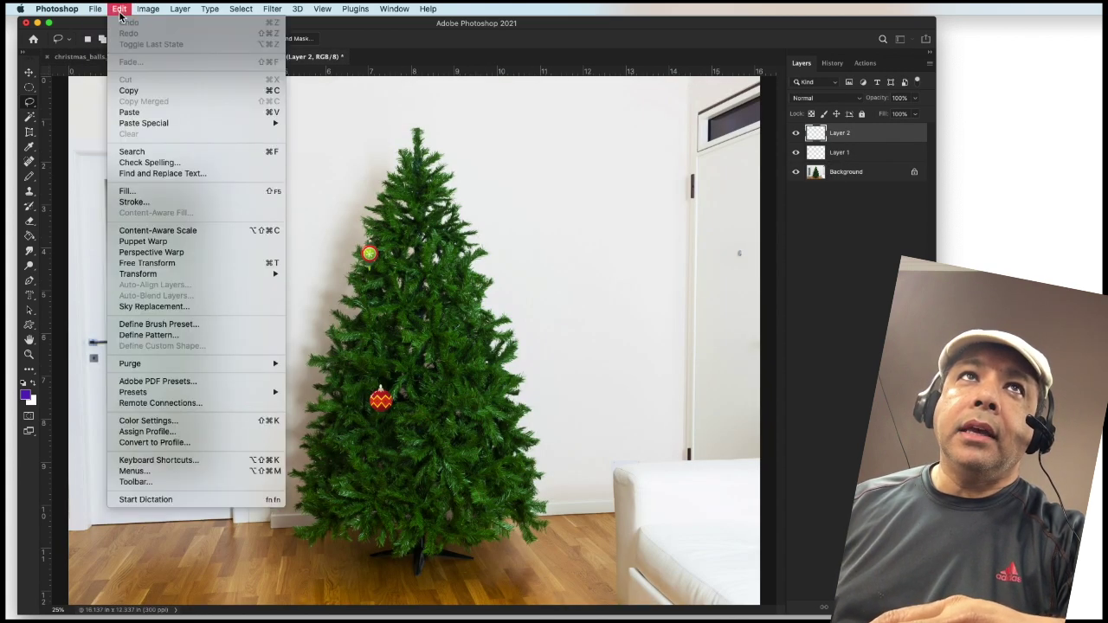
click(128, 110)
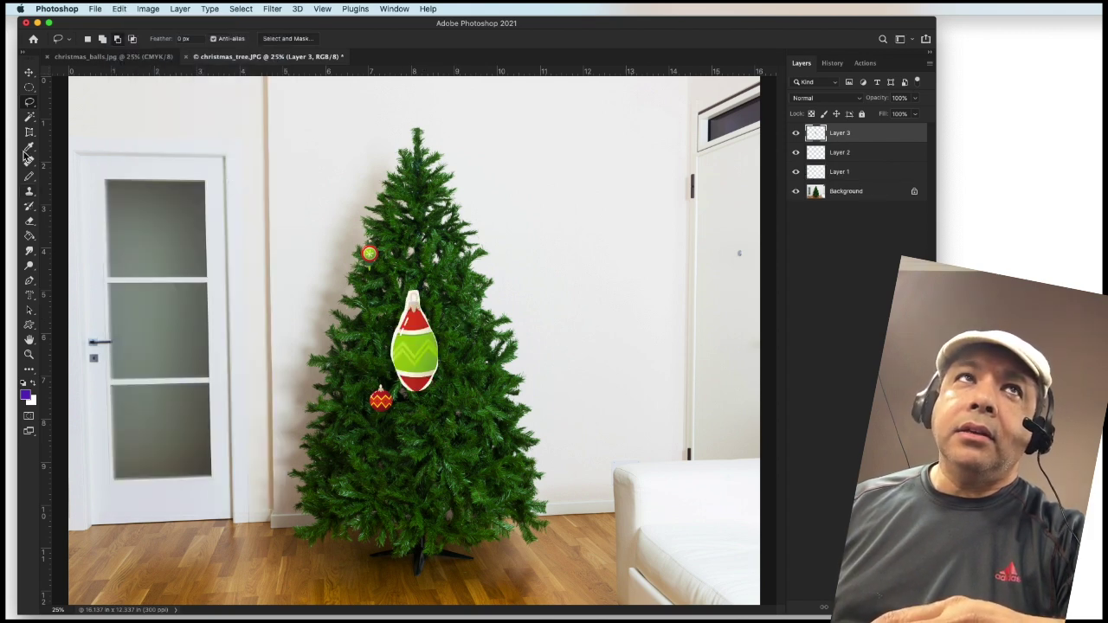
Try to select the cream border around the teardrop ornament with the Magic Wand Tool, and delete the ornament's layer.
click(33, 121)
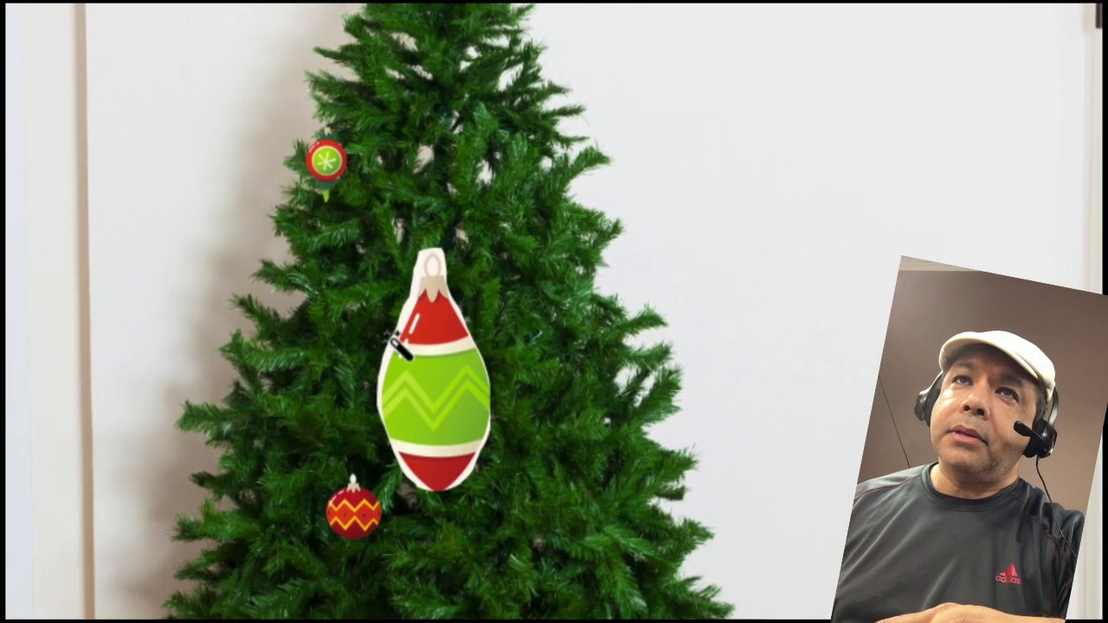
click(394, 338)
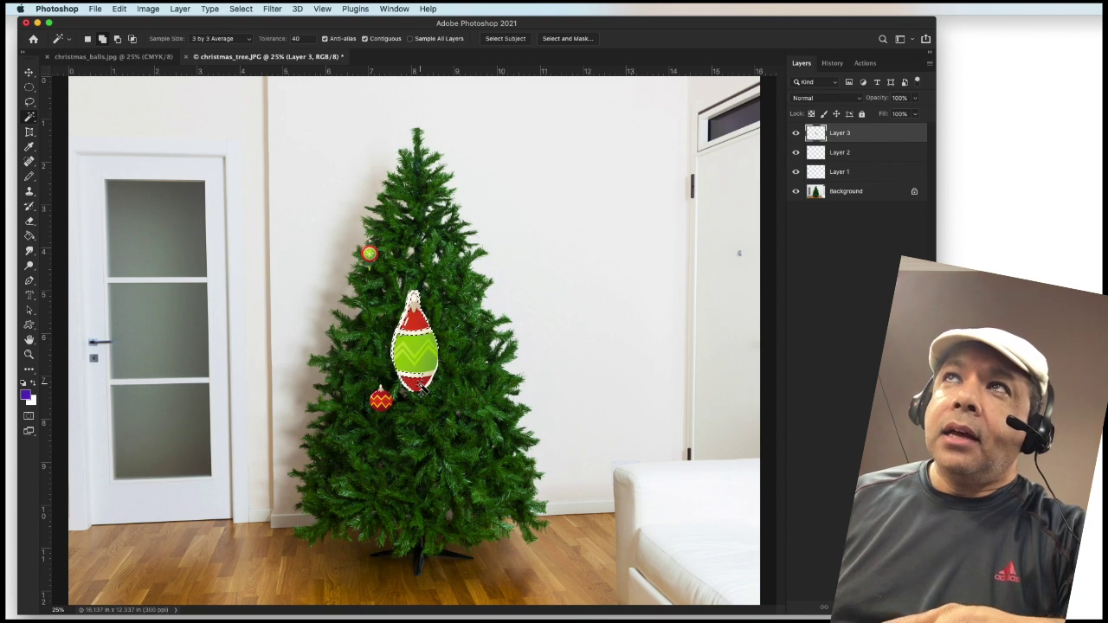
click(29, 87)
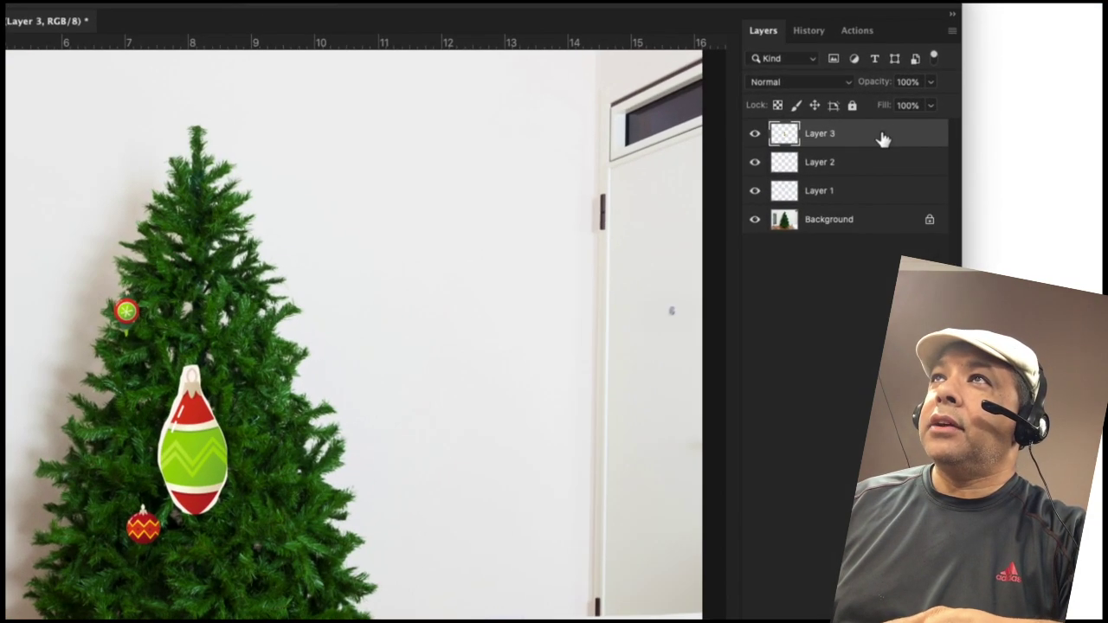
right_click(882, 136)
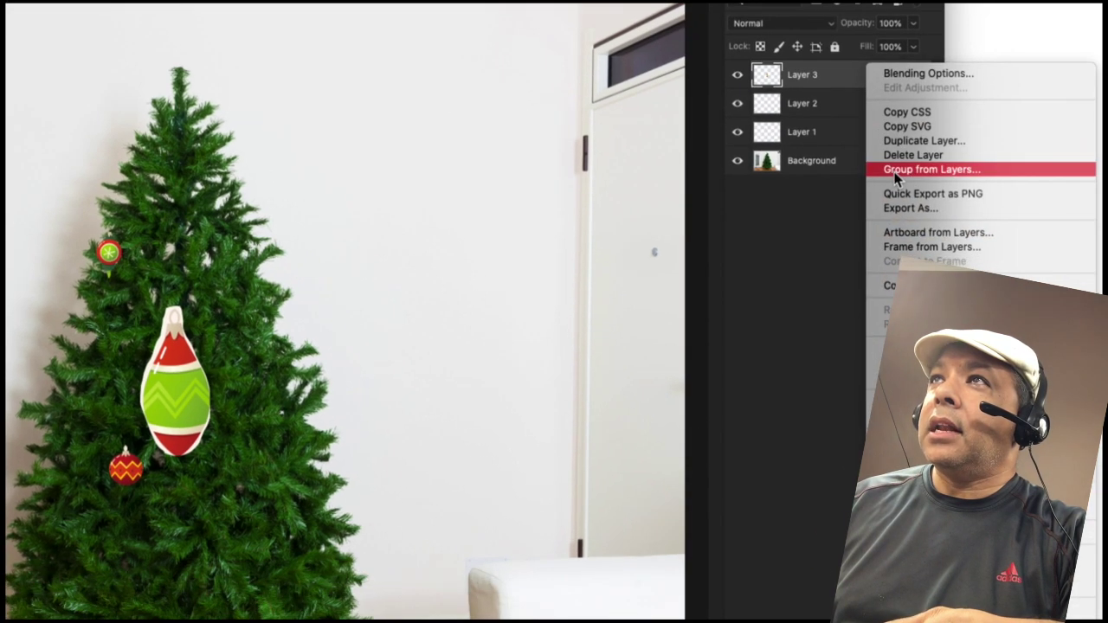
click(931, 213)
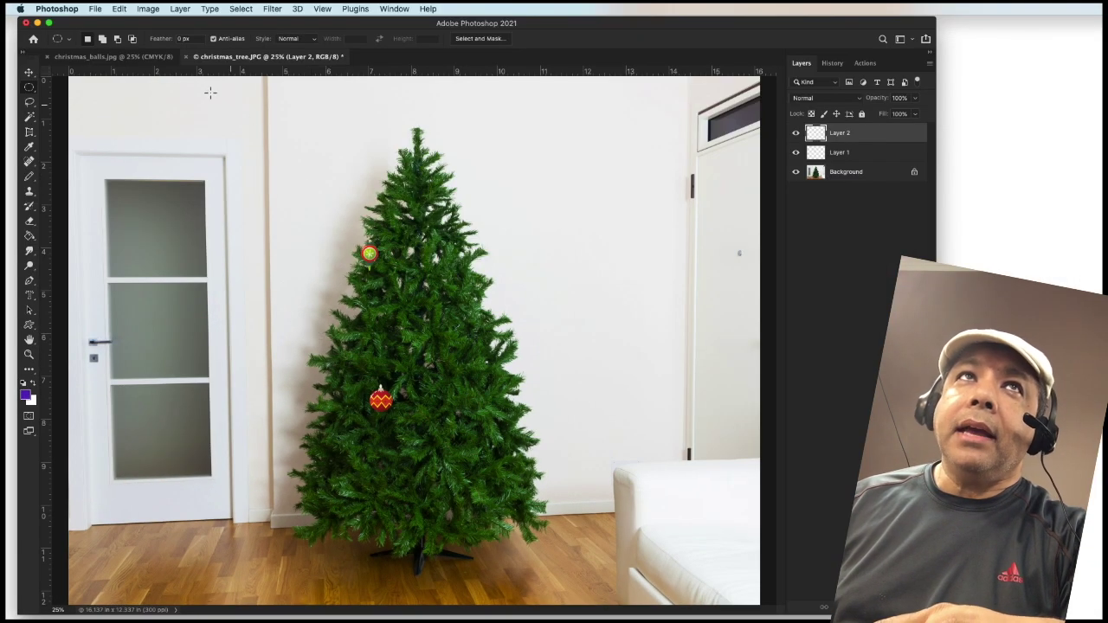
In christmas_balls.jpg, tighten the selection around the teardrop ornament's outline using the Lasso Tool in subtract mode.
click(150, 57)
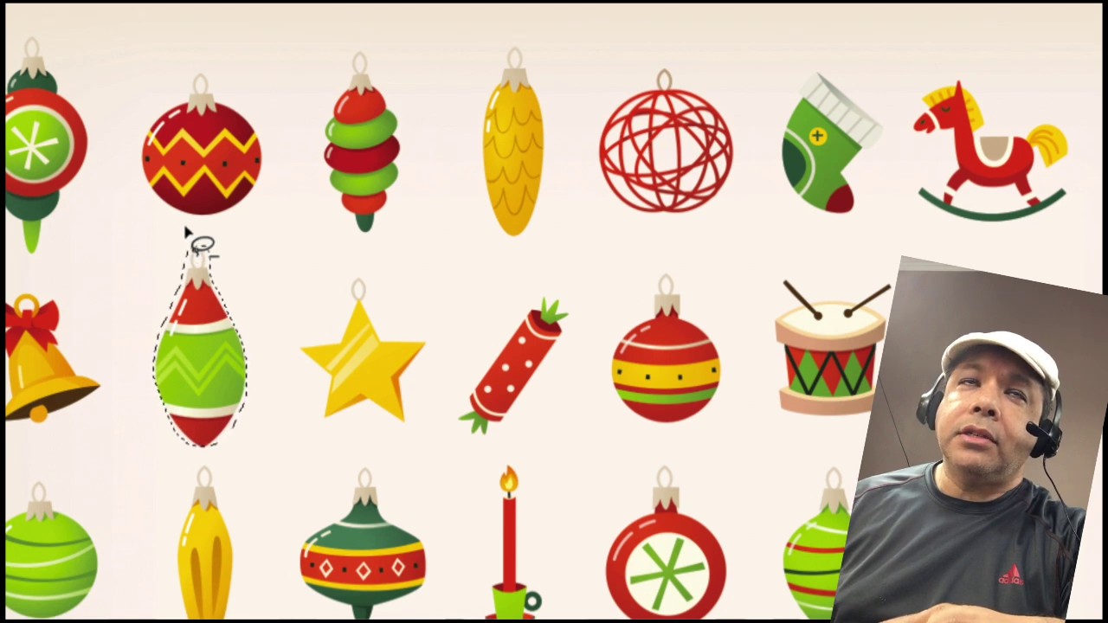
click(201, 245)
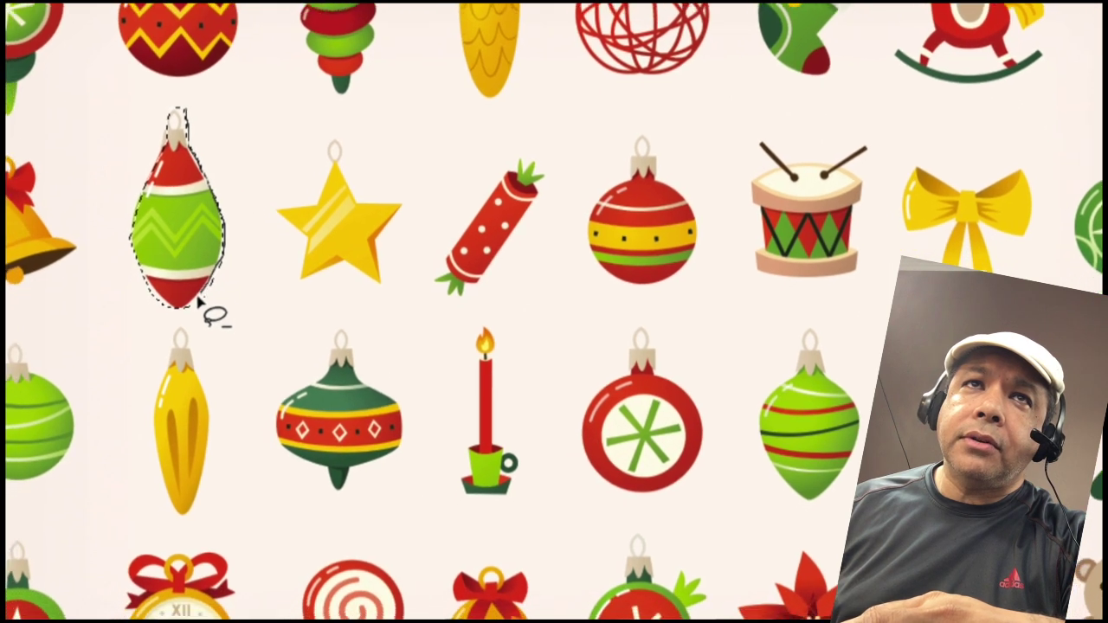
mouse_move(177, 325)
mouse_down()
mouse_move(234, 266)
mouse_move(198, 189)
mouse_up()
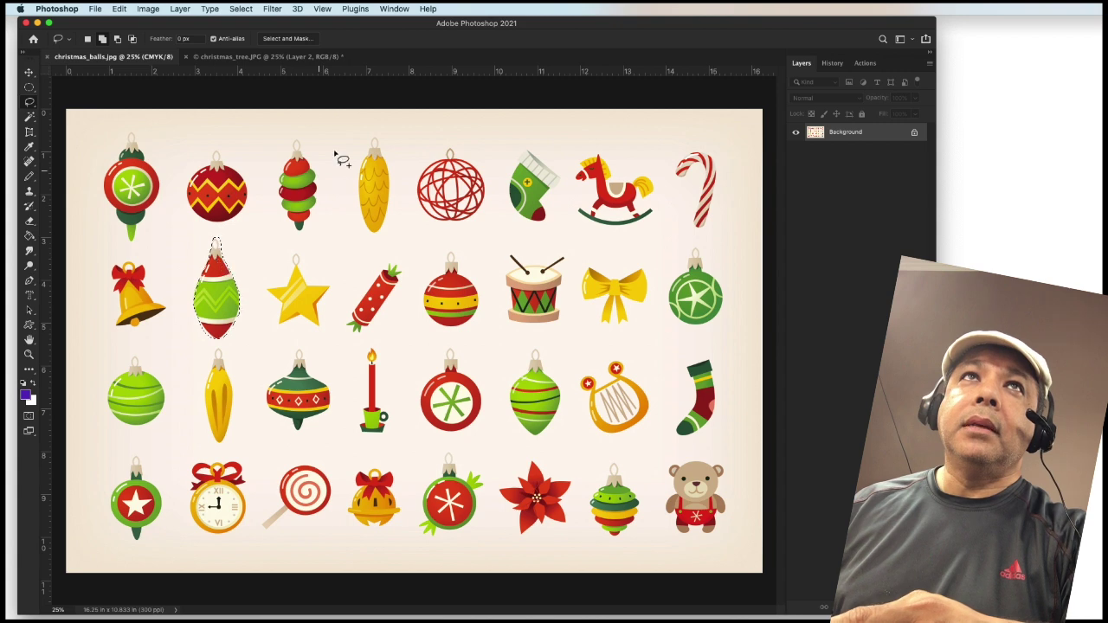
Paste the tightly selected teardrop ornament into christmas_tree.JPG, scale it down and place it on the right edge of the tree.
click(284, 58)
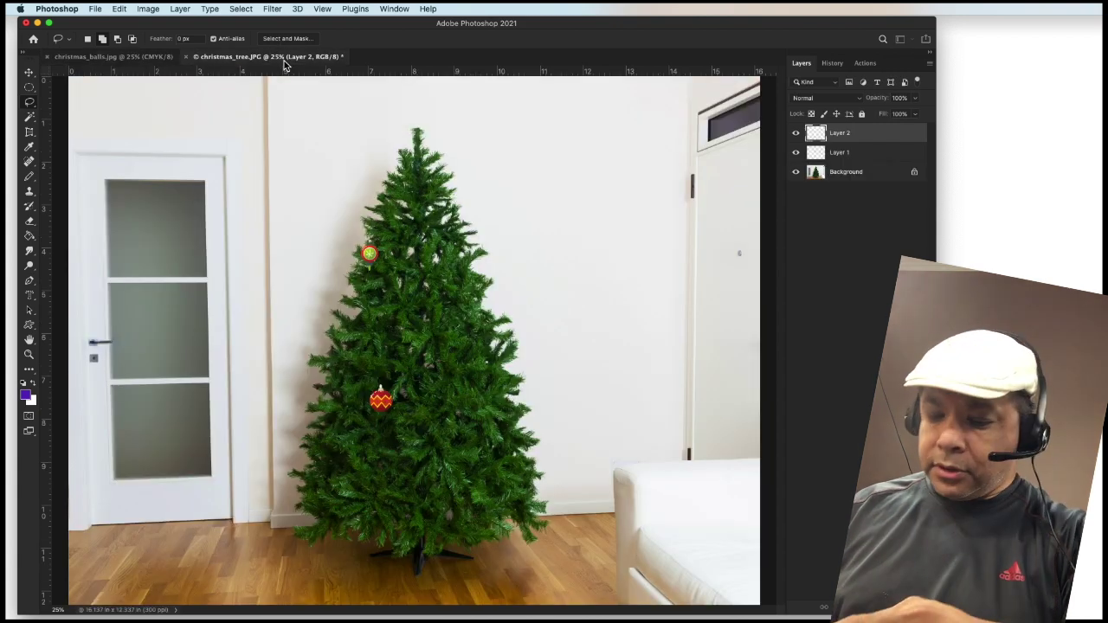
key(super+v)
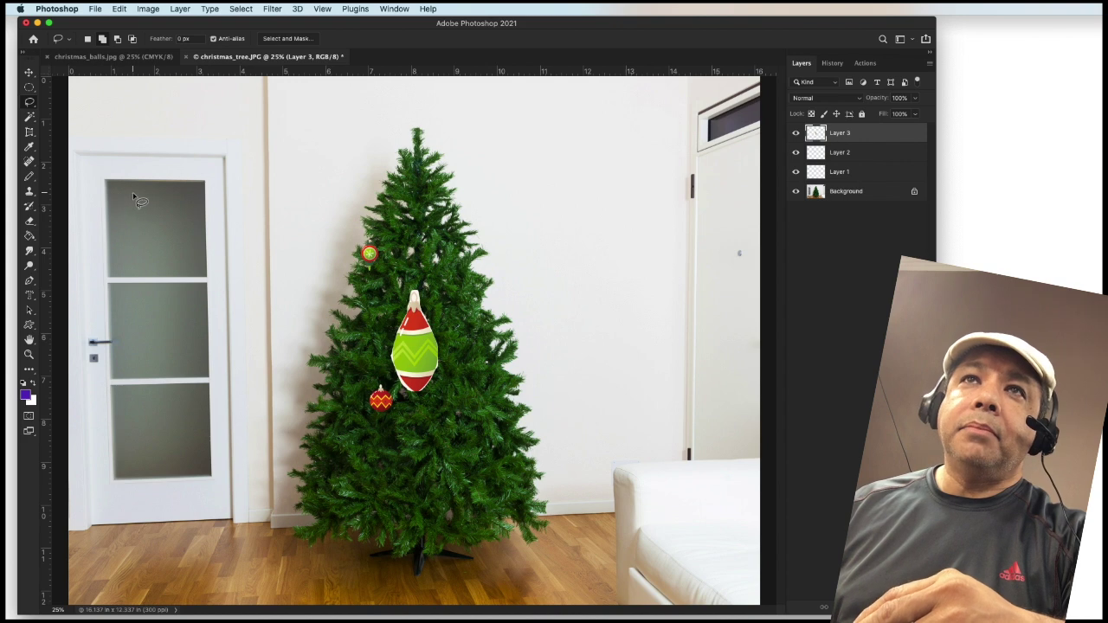
click(29, 77)
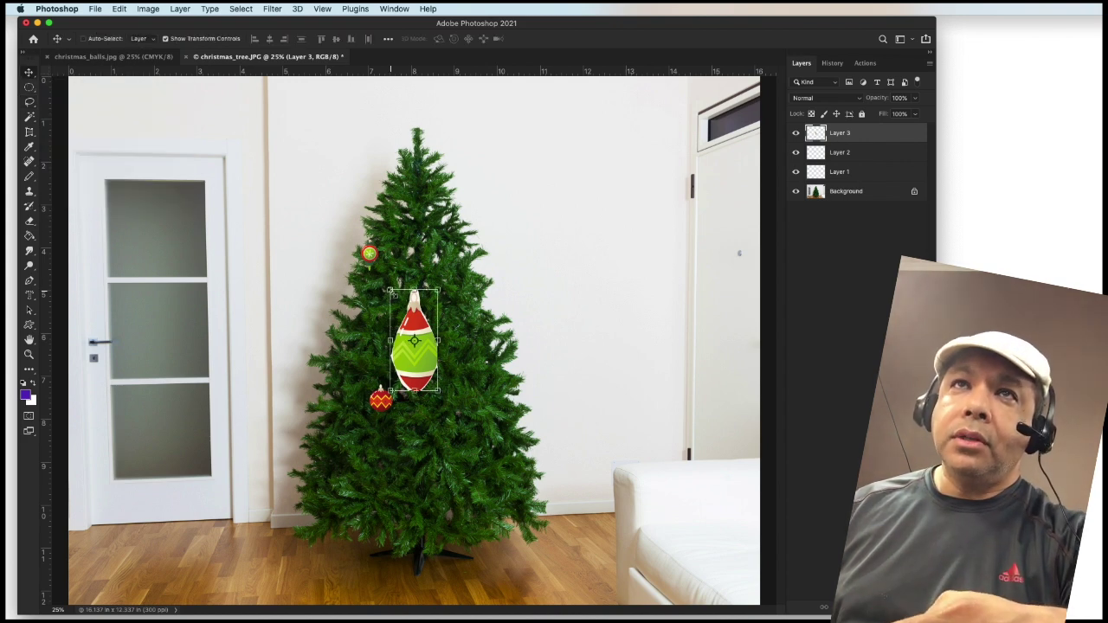
drag(391, 292, 509, 340)
click(28, 89)
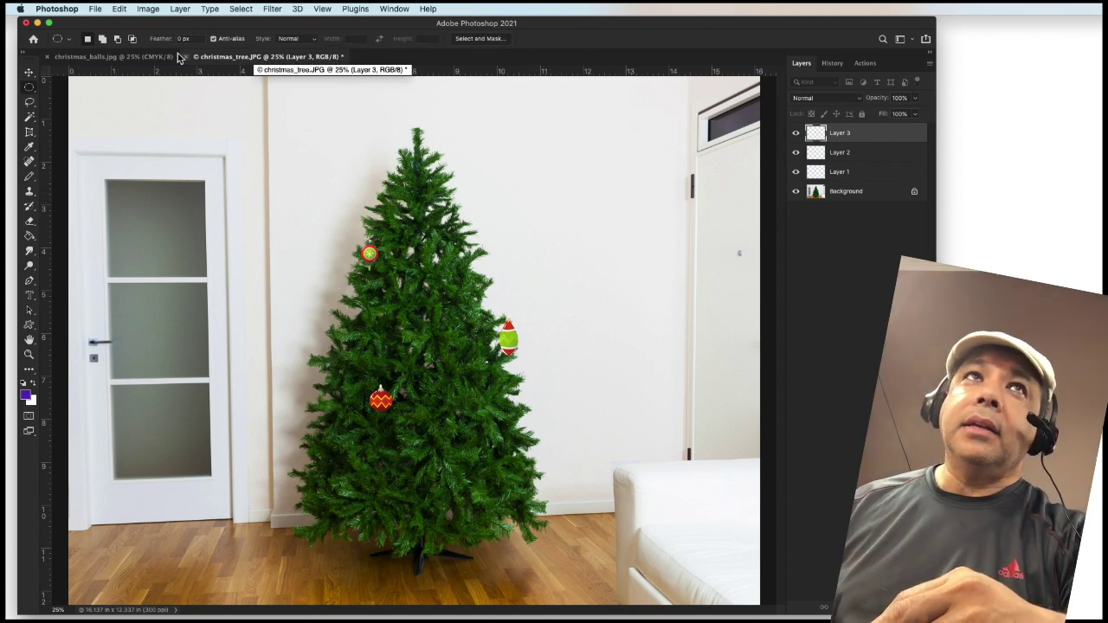
Clear the old selection in christmas_balls.jpg and select the teddy bear in the bottom row with the Rectangular Marquee Tool.
click(106, 58)
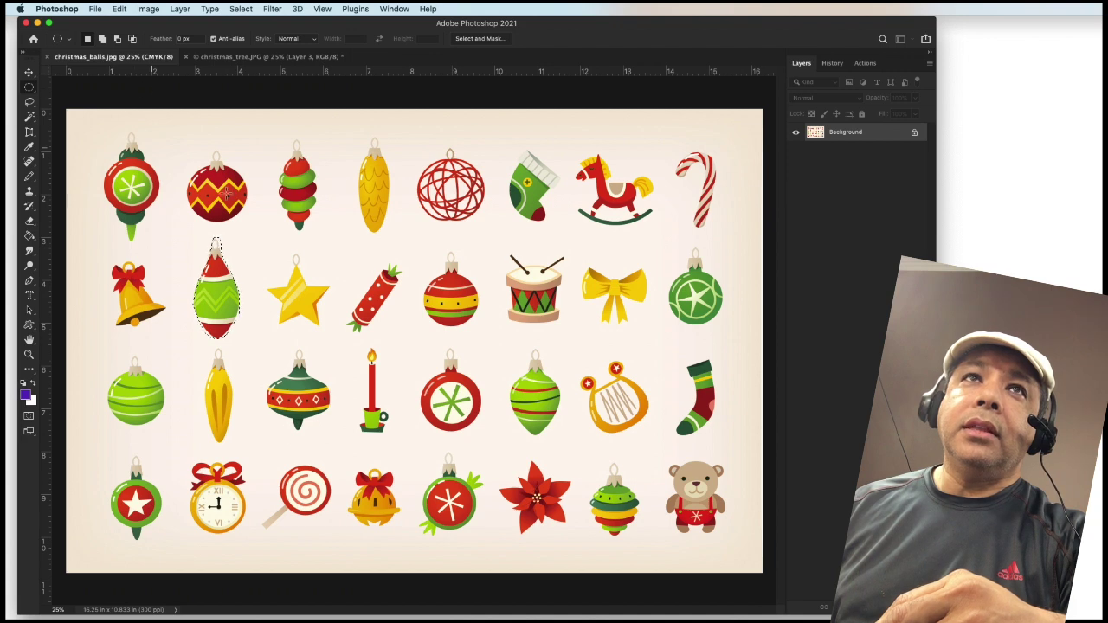
click(29, 88)
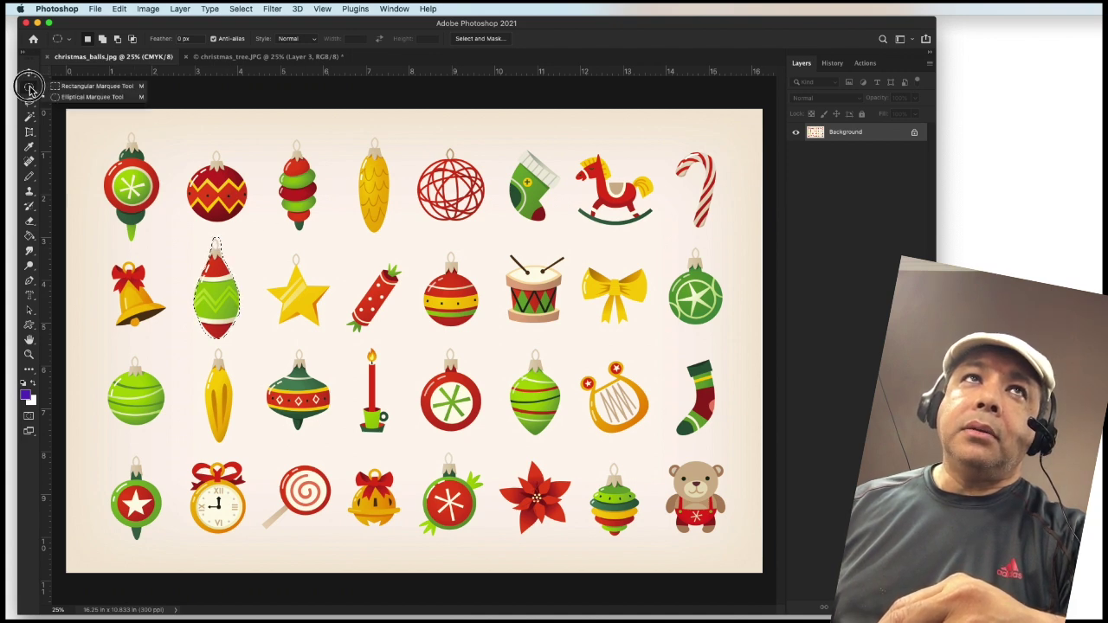
click(83, 89)
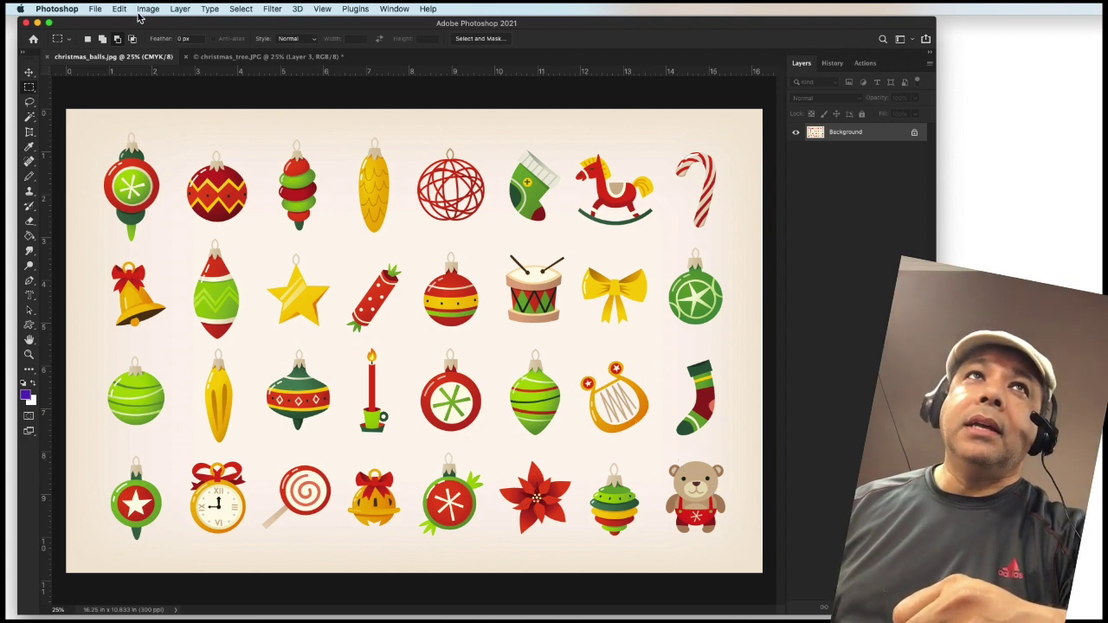
click(87, 40)
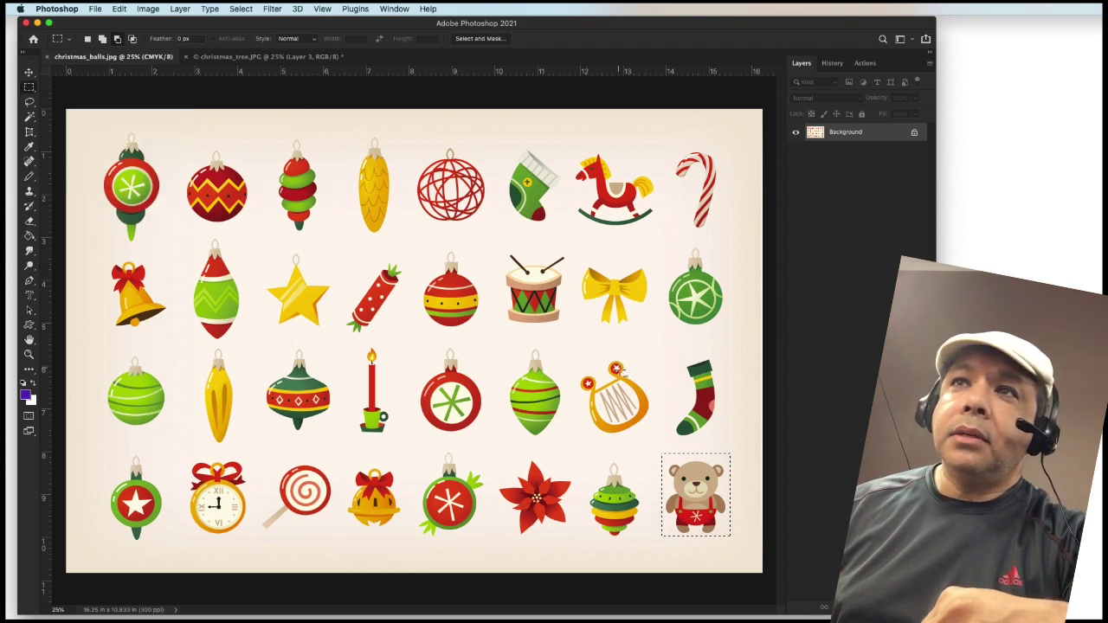
Trim the rectangular selection closer to the teddy bear on all sides by subtracting strips with the Rectangular Marquee Tool.
drag(655, 447, 746, 462)
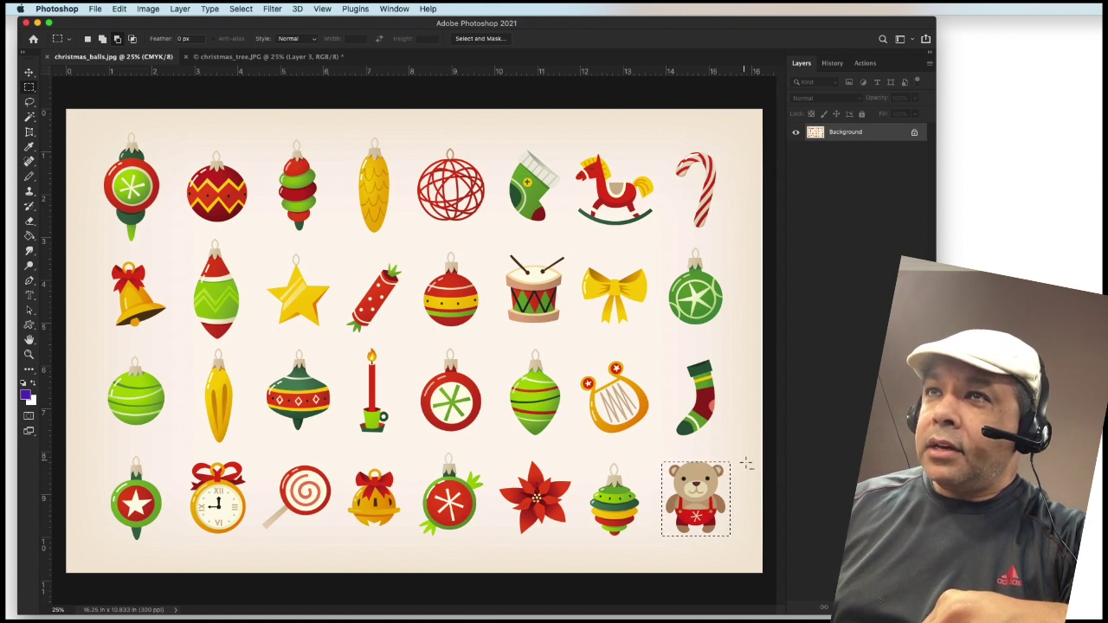
drag(663, 448, 657, 550)
drag(730, 460, 750, 547)
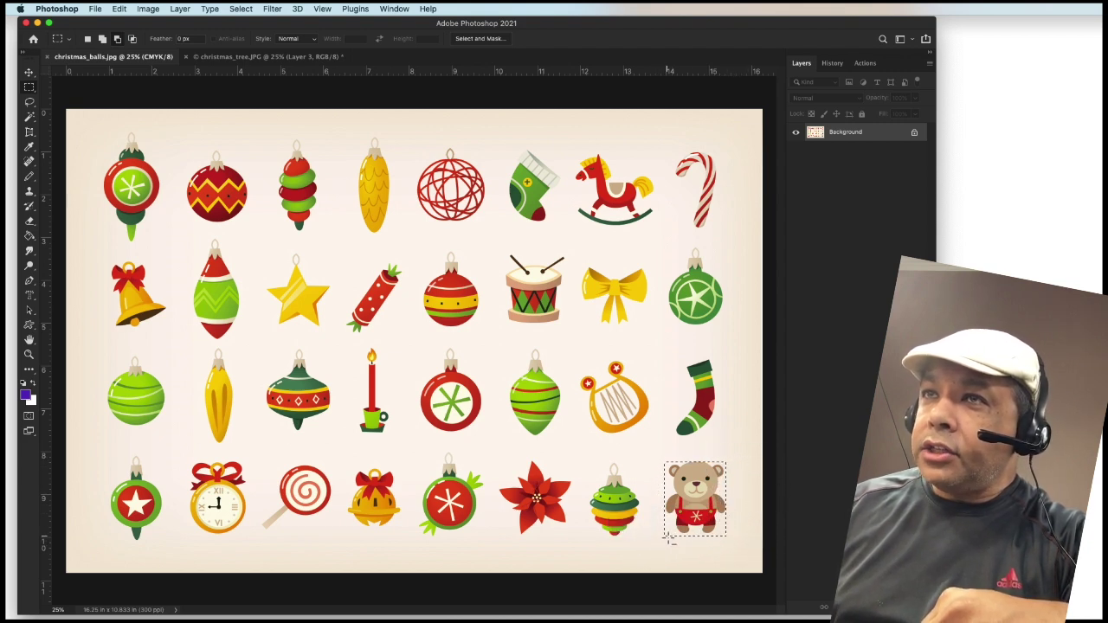
drag(661, 537, 742, 557)
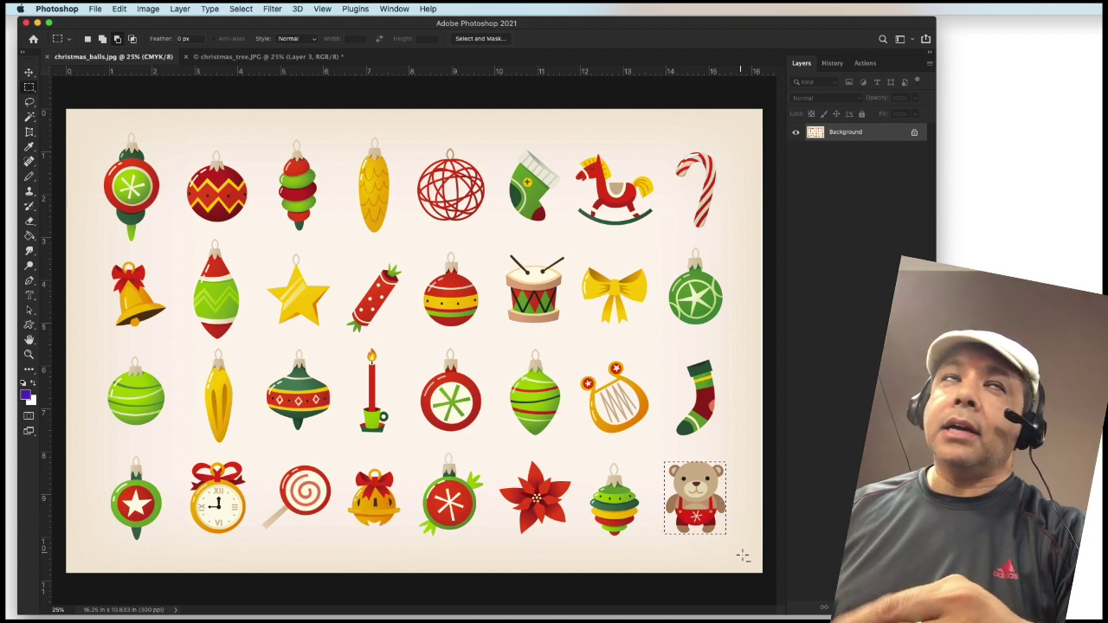
Paste the teddy bear into christmas_tree.JPG, remove its cream background using the Magic Wand Tool and clear the selection.
click(206, 57)
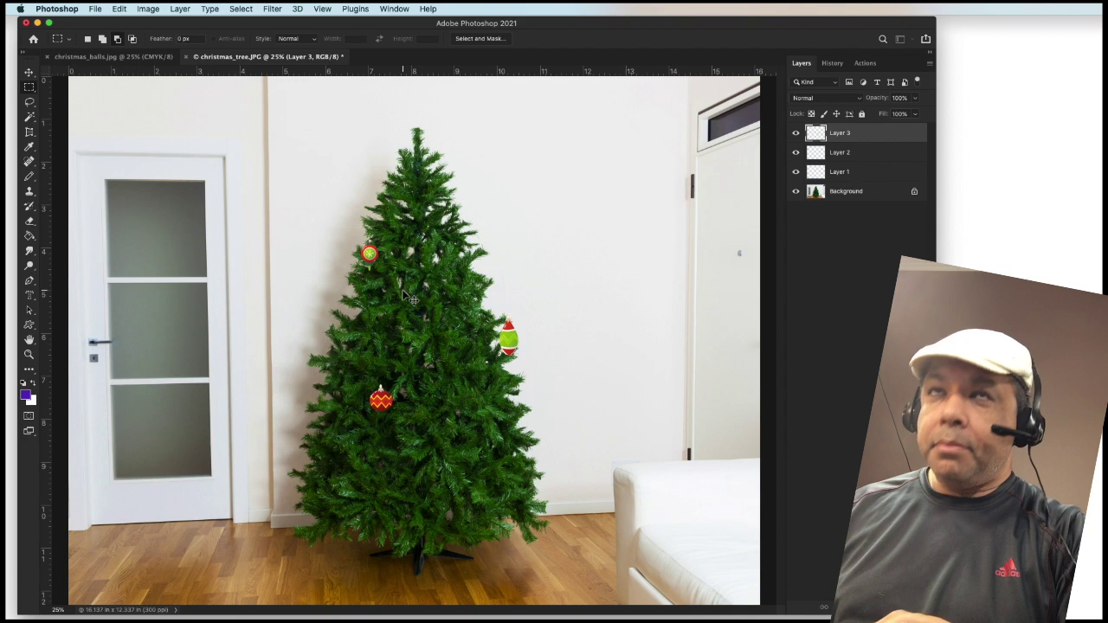
key(super+v)
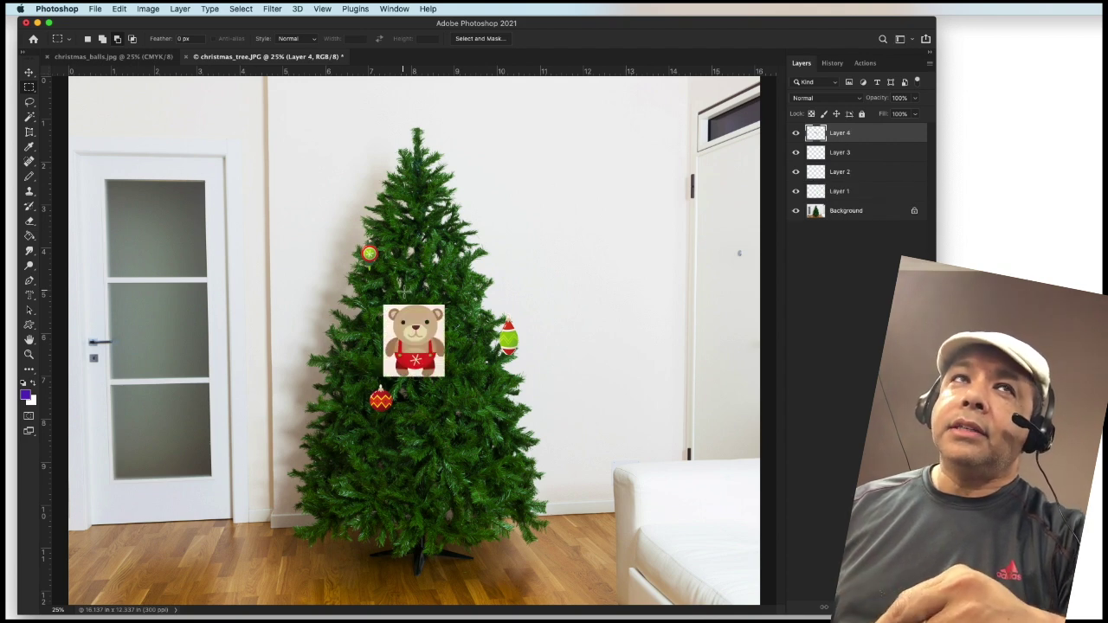
click(30, 118)
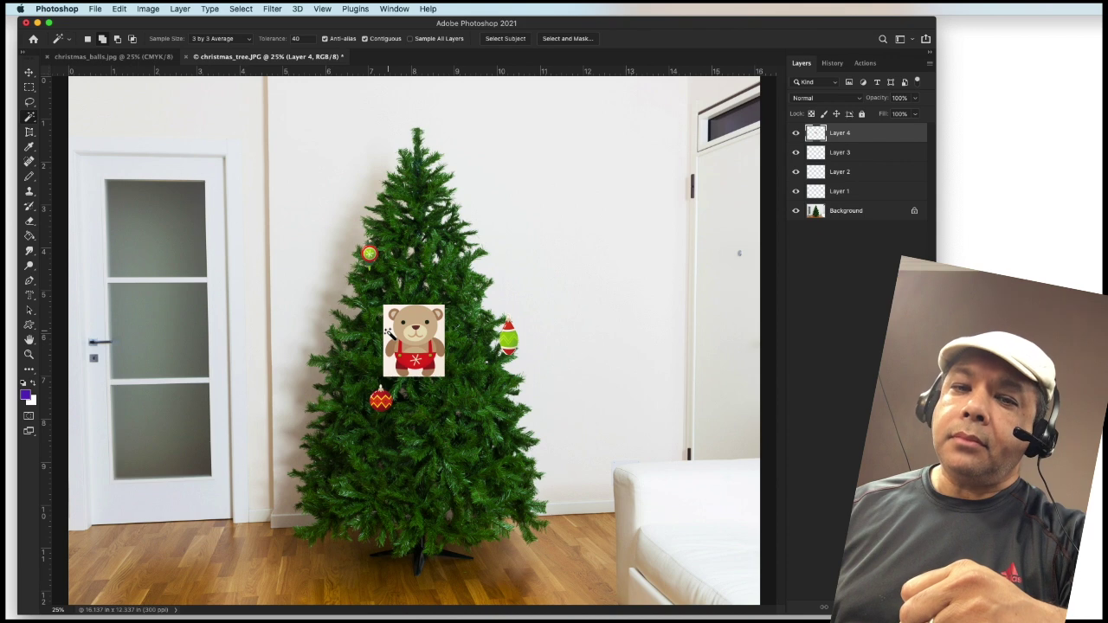
click(390, 336)
key(Delete)
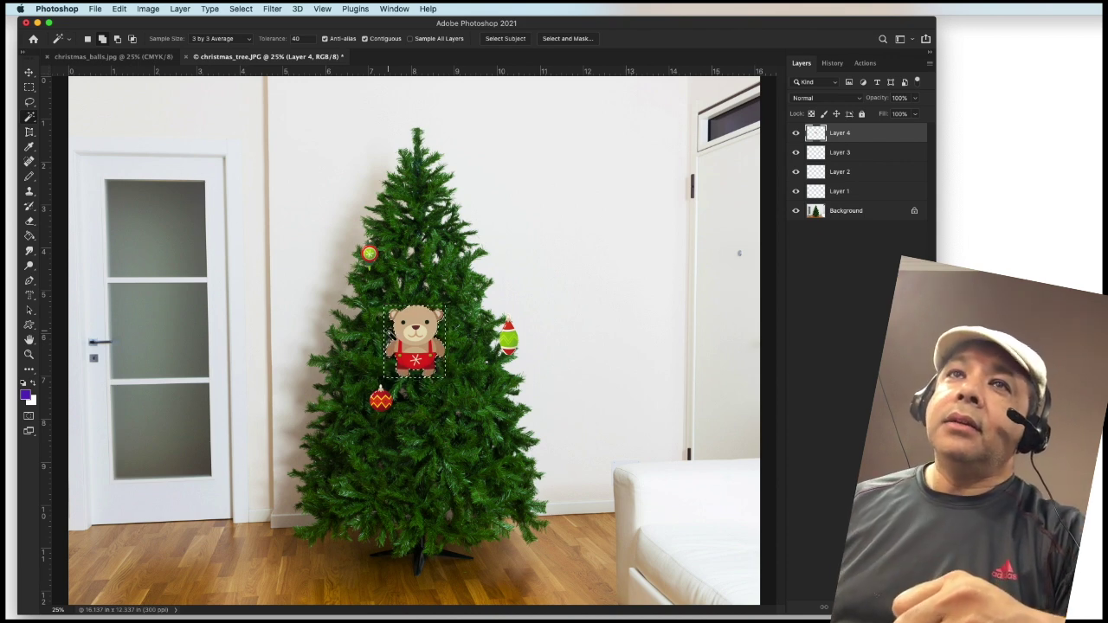
click(28, 89)
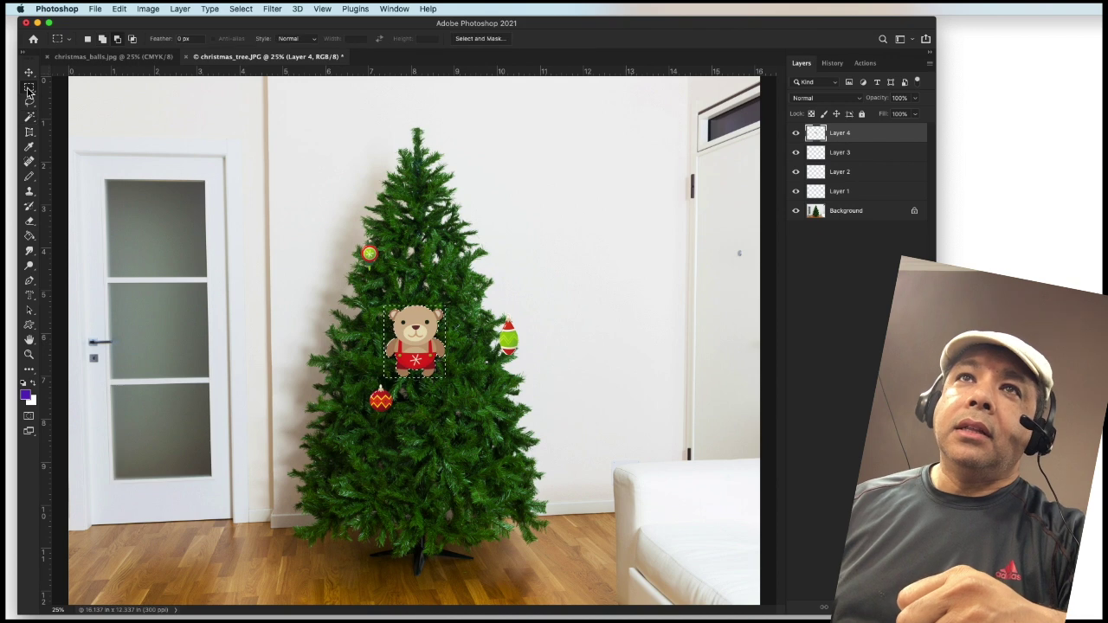
click(443, 280)
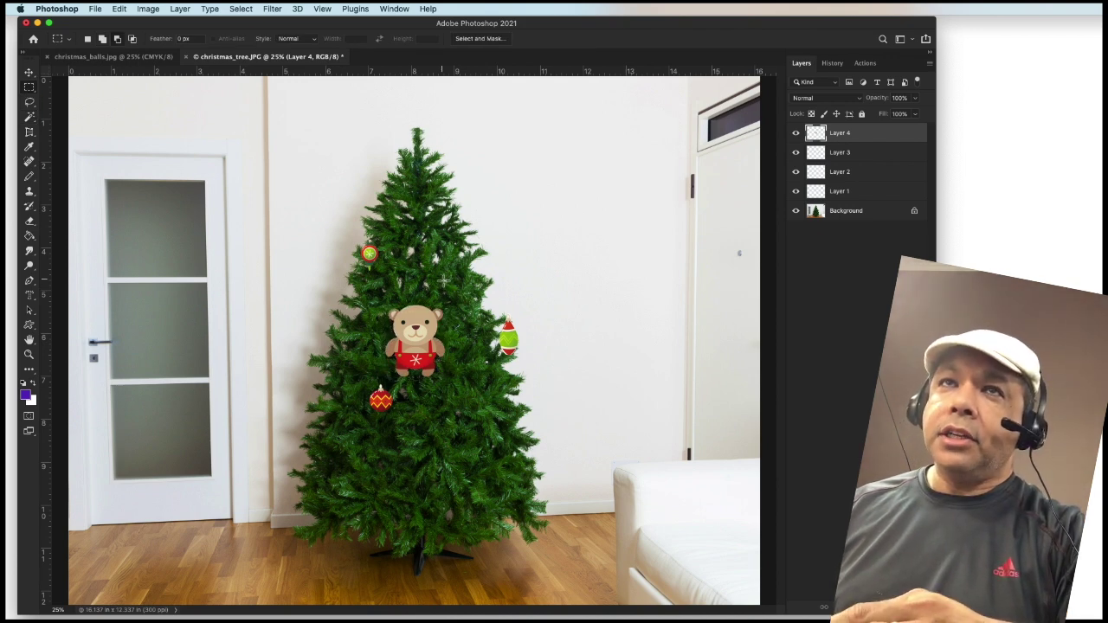
Scale the teddy bear to about 51% and place it on the lower-right part of the tree.
click(28, 74)
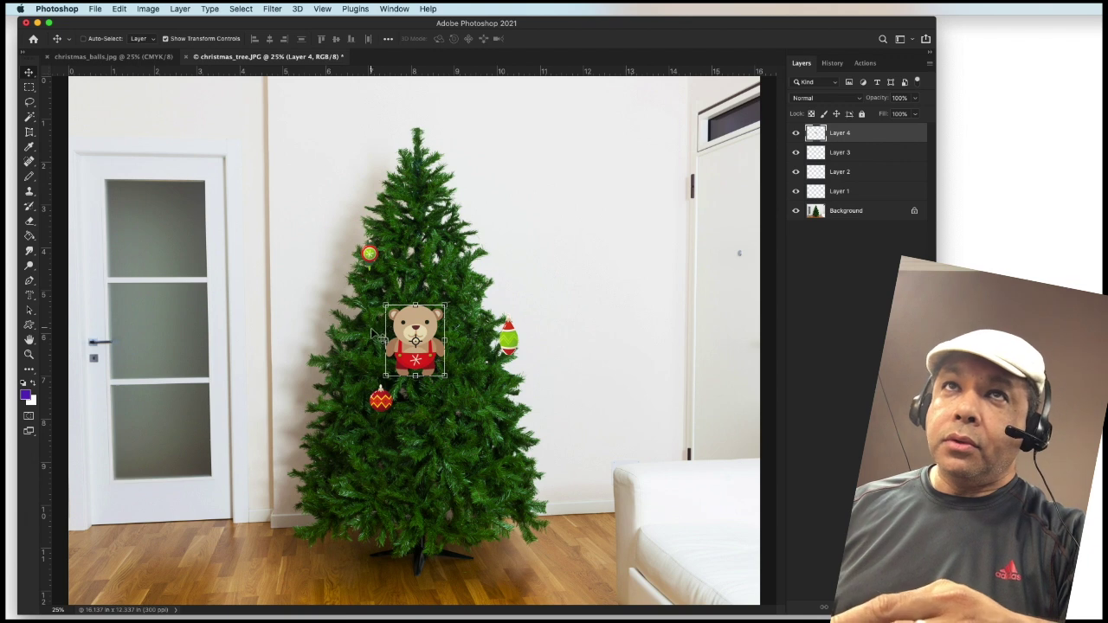
drag(386, 306, 495, 428)
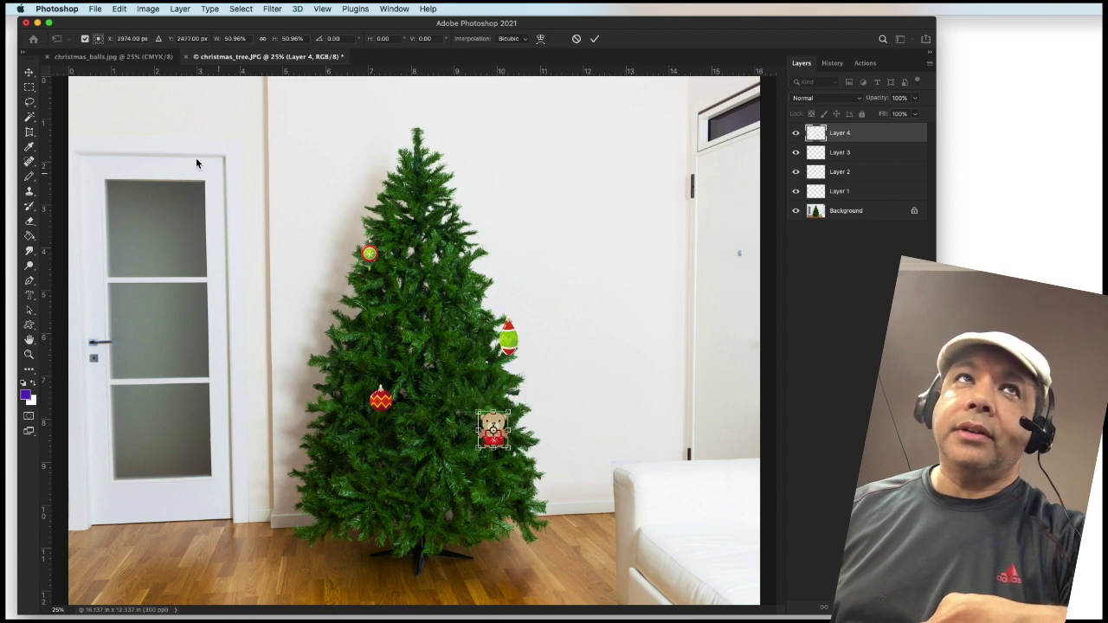
click(28, 88)
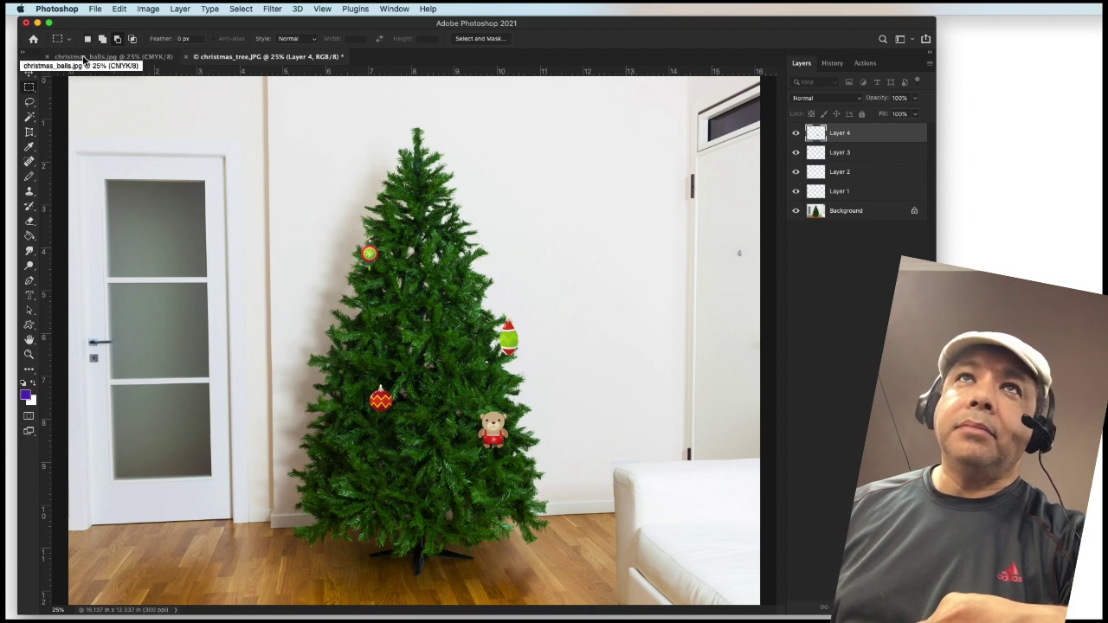
Return to the christmas_balls.jpg document and activate the Lasso Tool.
click(83, 57)
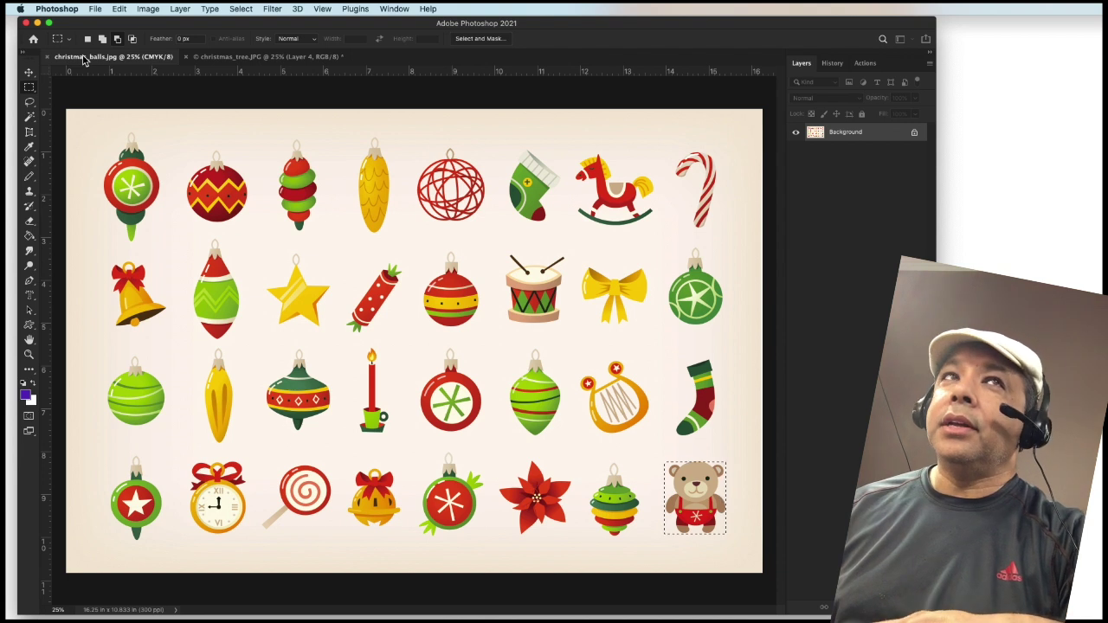
click(30, 87)
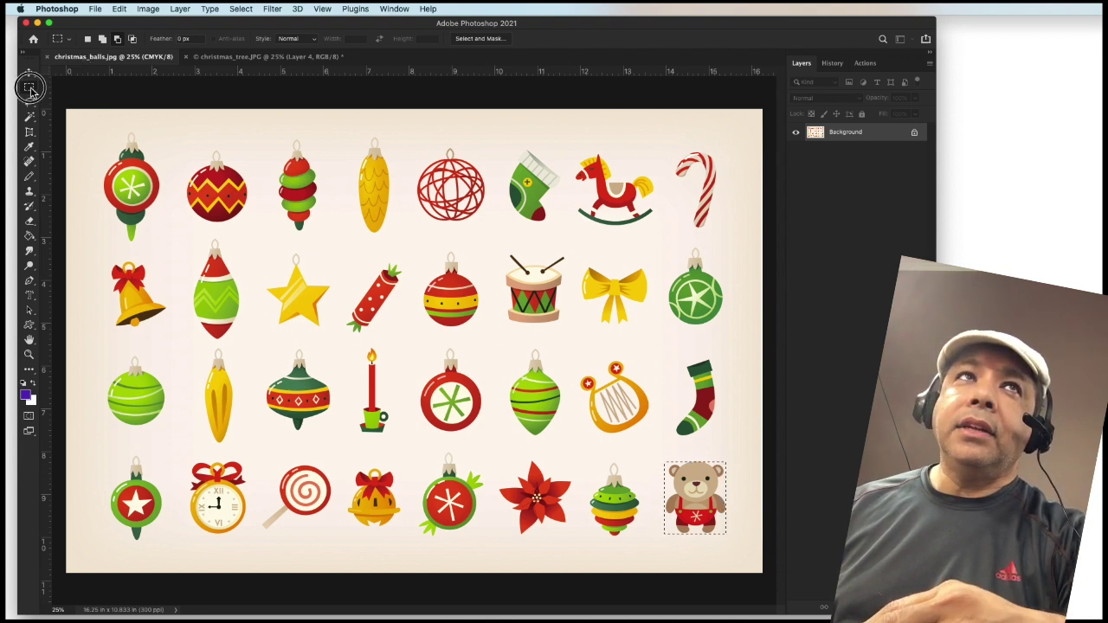
click(30, 103)
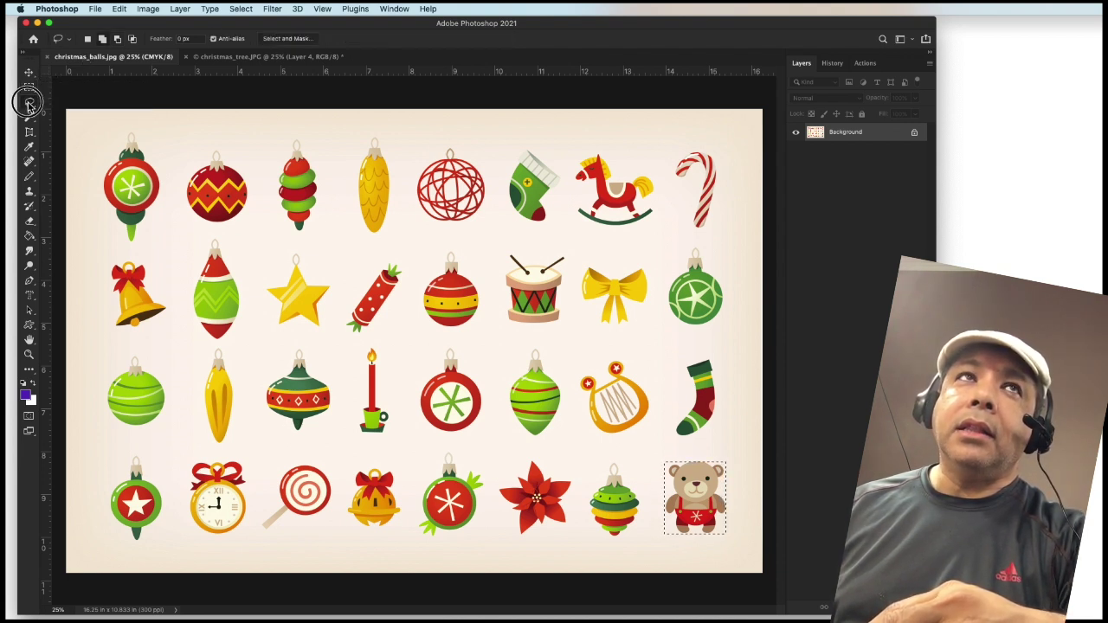